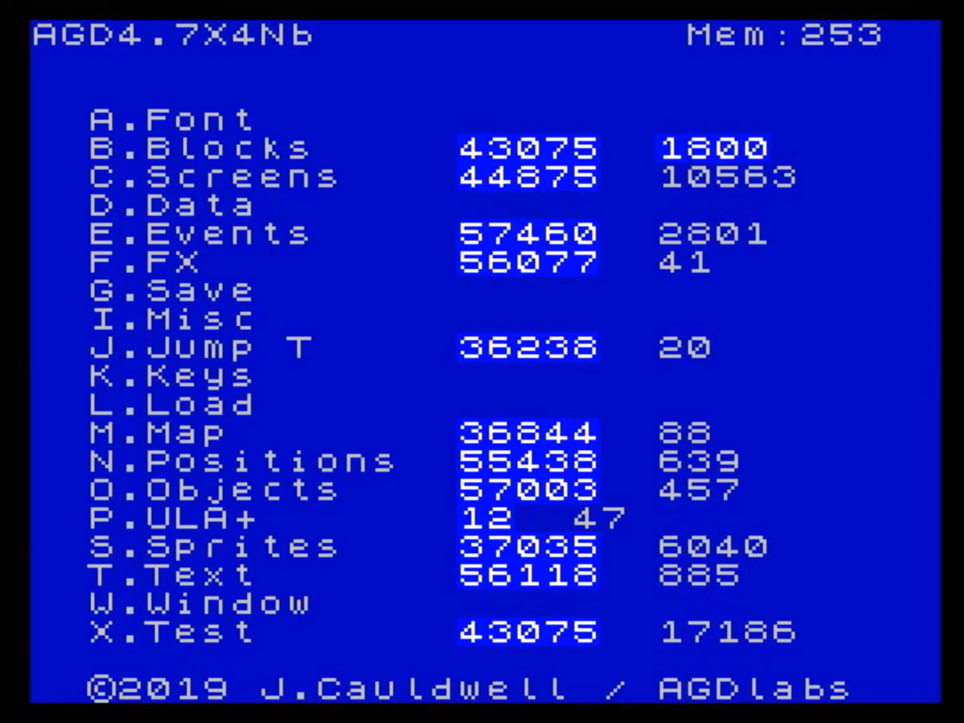
- Open the sprite editor and step through the sprites up to image 3 and back to image 0
{"action": "key", "text": "s"}
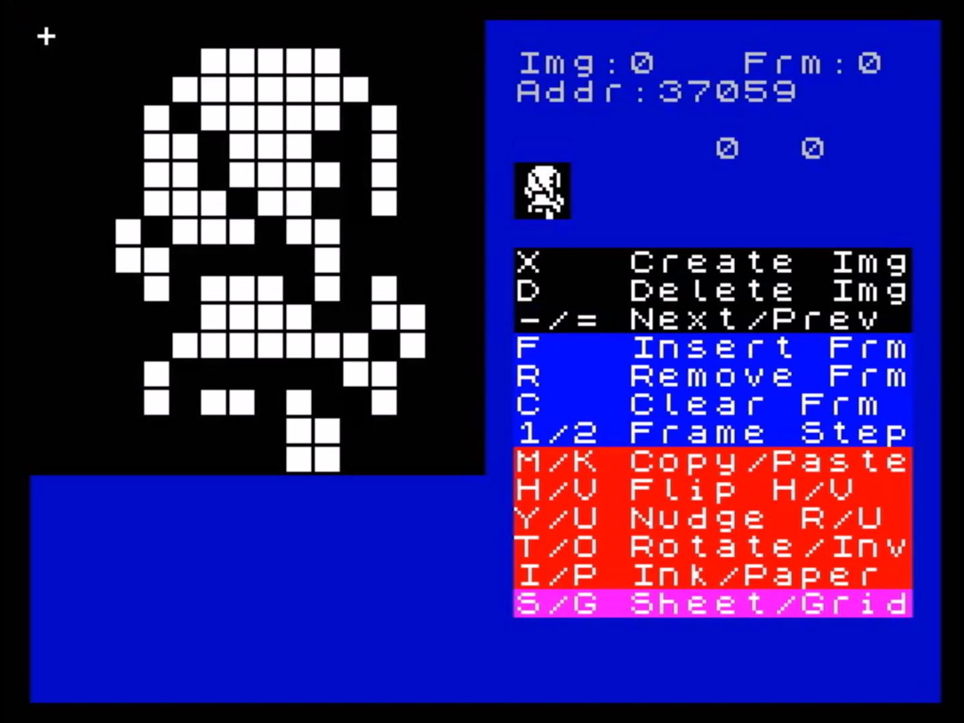
{"action": "key", "text": "minus"}
{"action": "key", "text": "minus"}
{"action": "key", "text": "minus"}
{"action": "key", "text": "minus"}
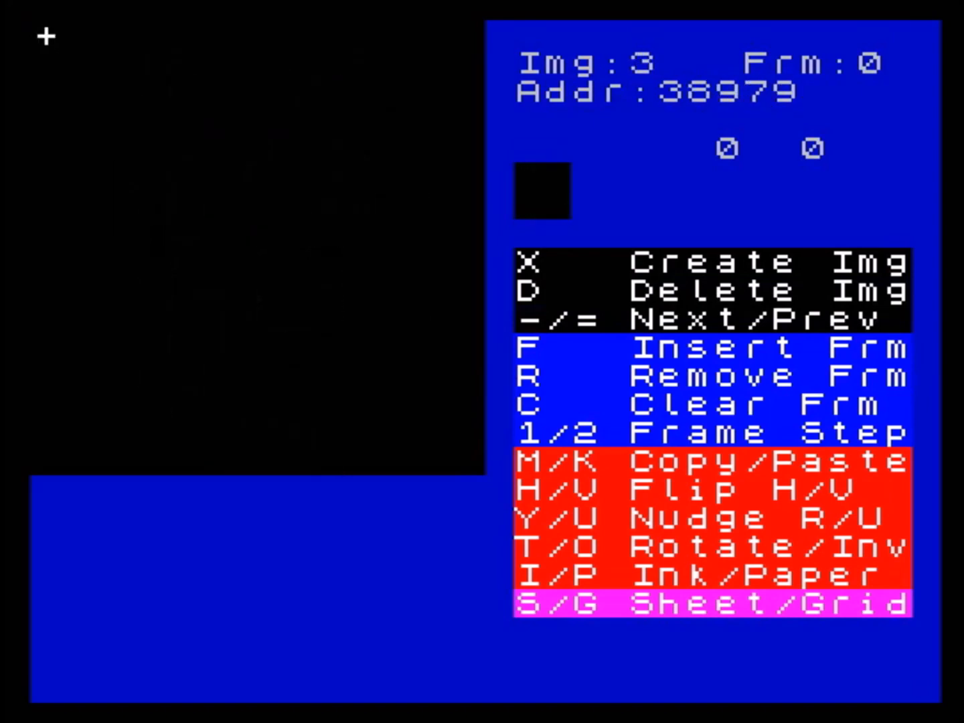
{"action": "key", "text": "equal"}
{"action": "key", "text": "equal"}
{"action": "key", "text": "equal"}
{"action": "key", "text": "equal"}
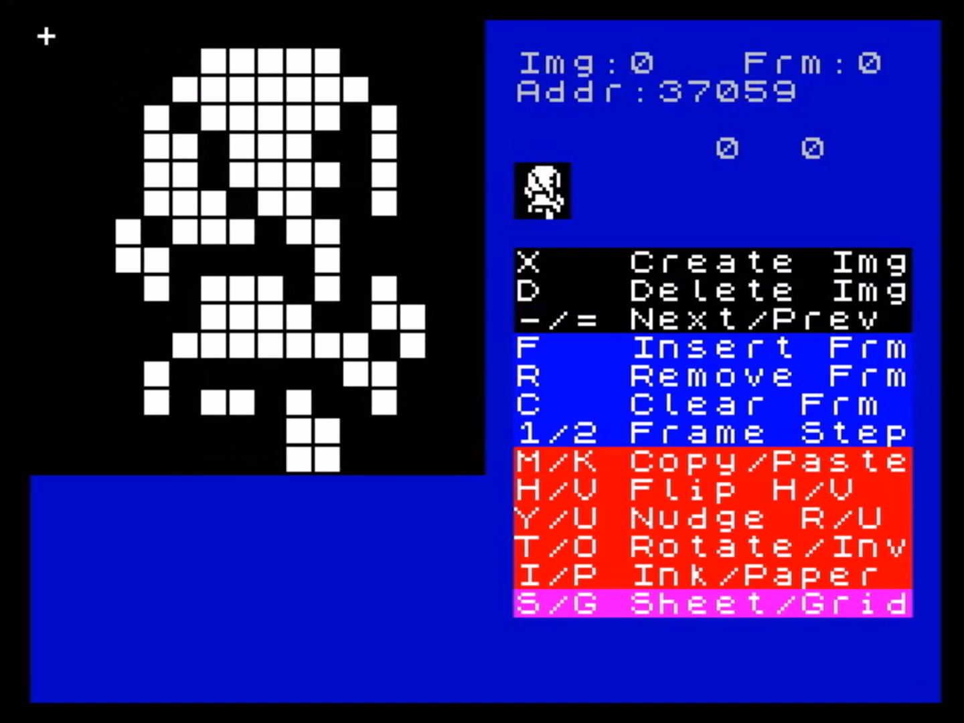
{"action": "key", "text": "x"}
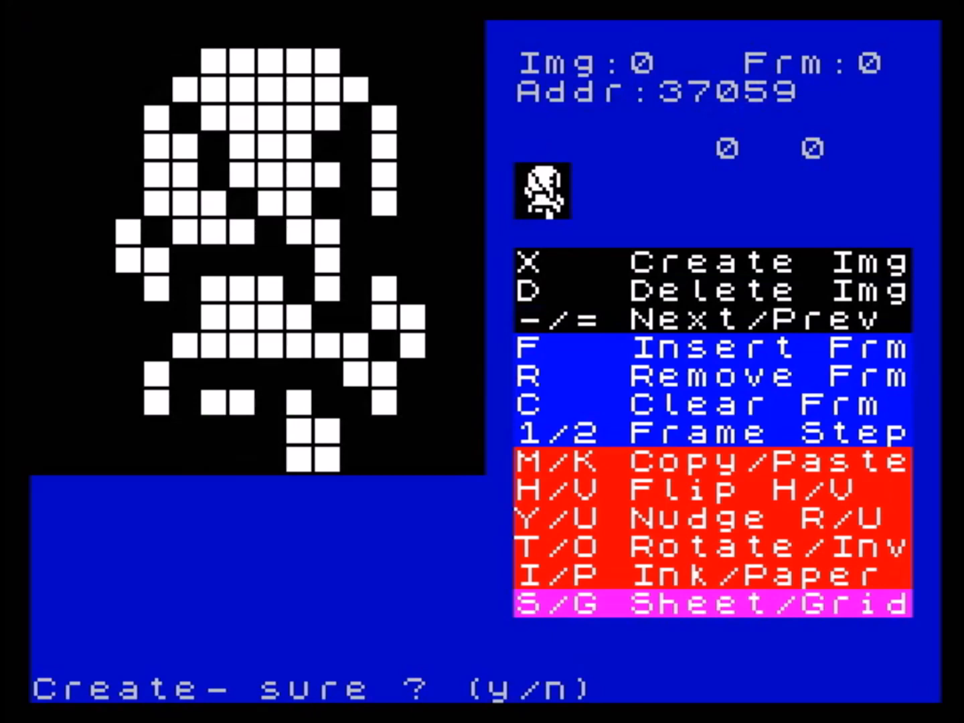
{"action": "key", "text": "n"}
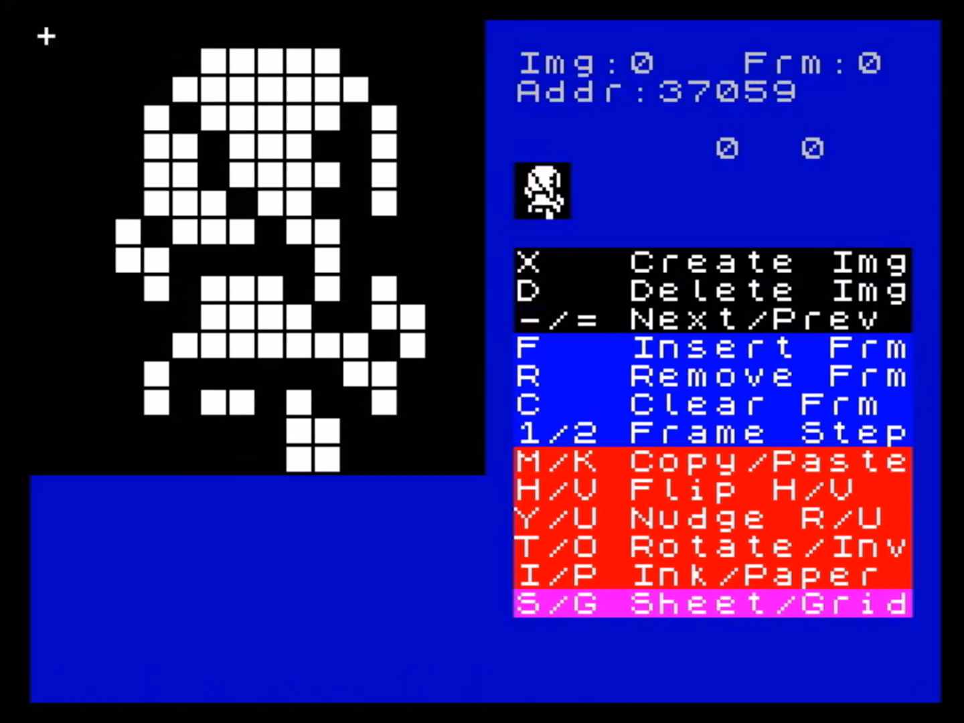
{"action": "key", "text": "f"}
{"action": "key", "text": "n"}
{"action": "key", "text": "minus"}
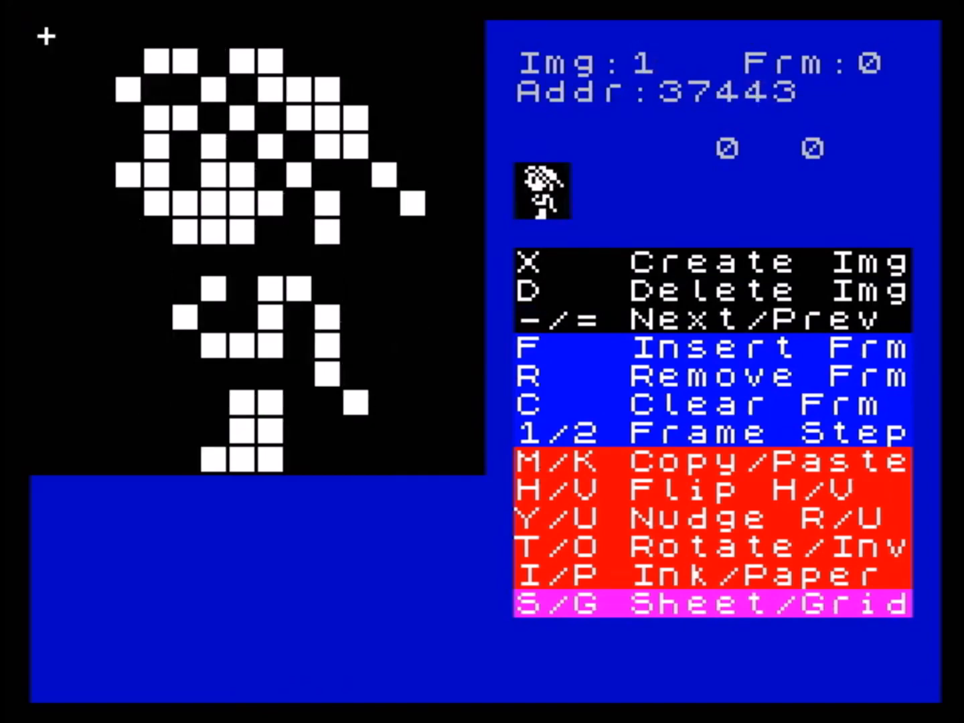
{"action": "key", "text": "d"}
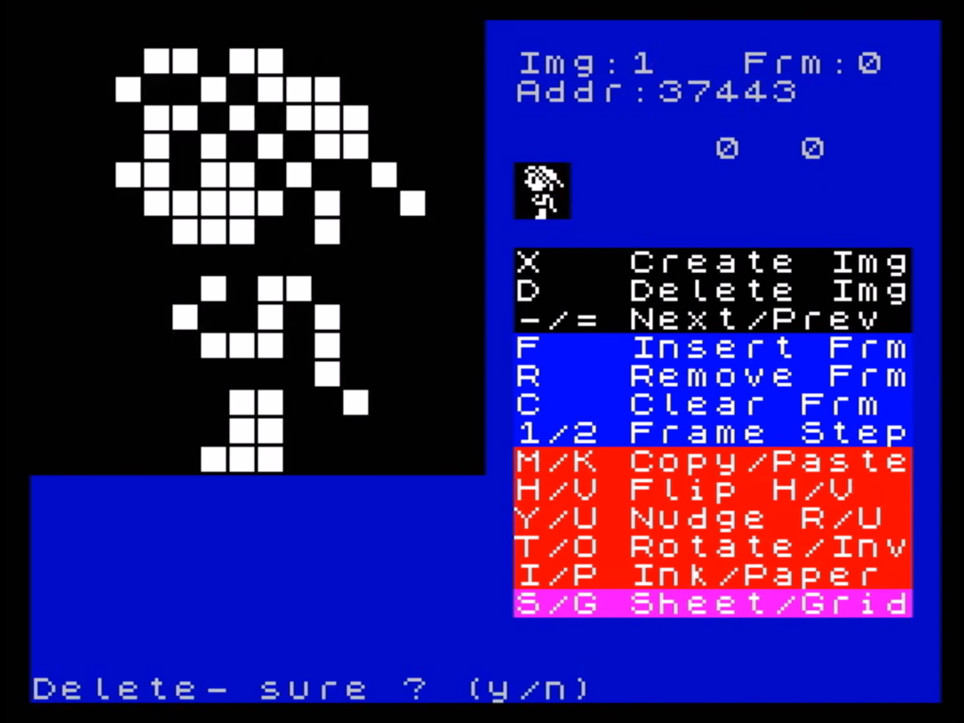
{"action": "key", "text": "n"}
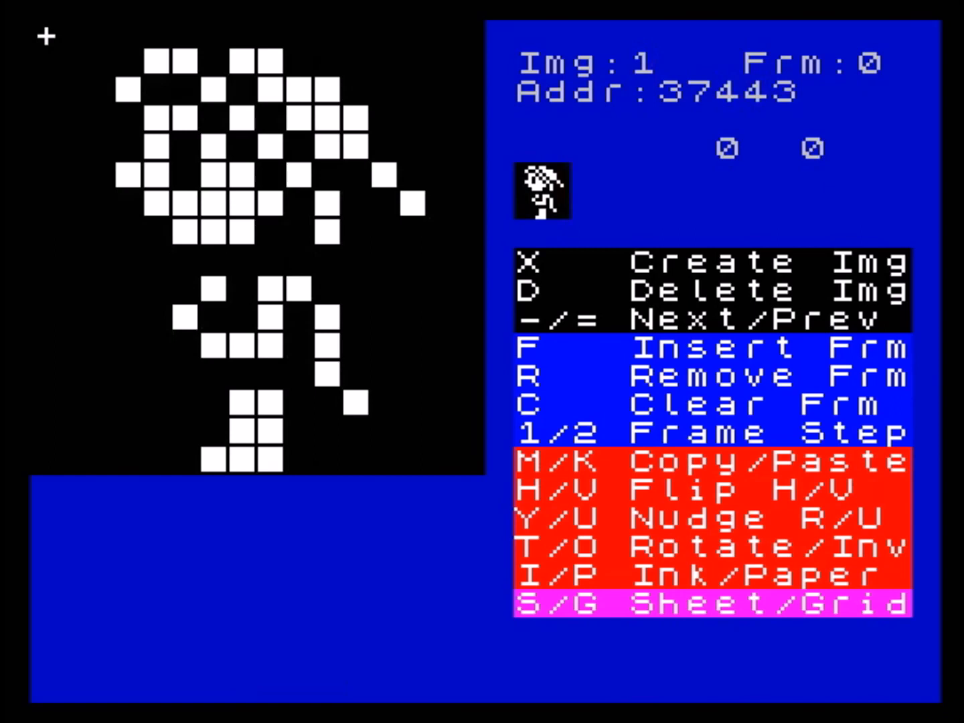
{"action": "key", "text": "r"}
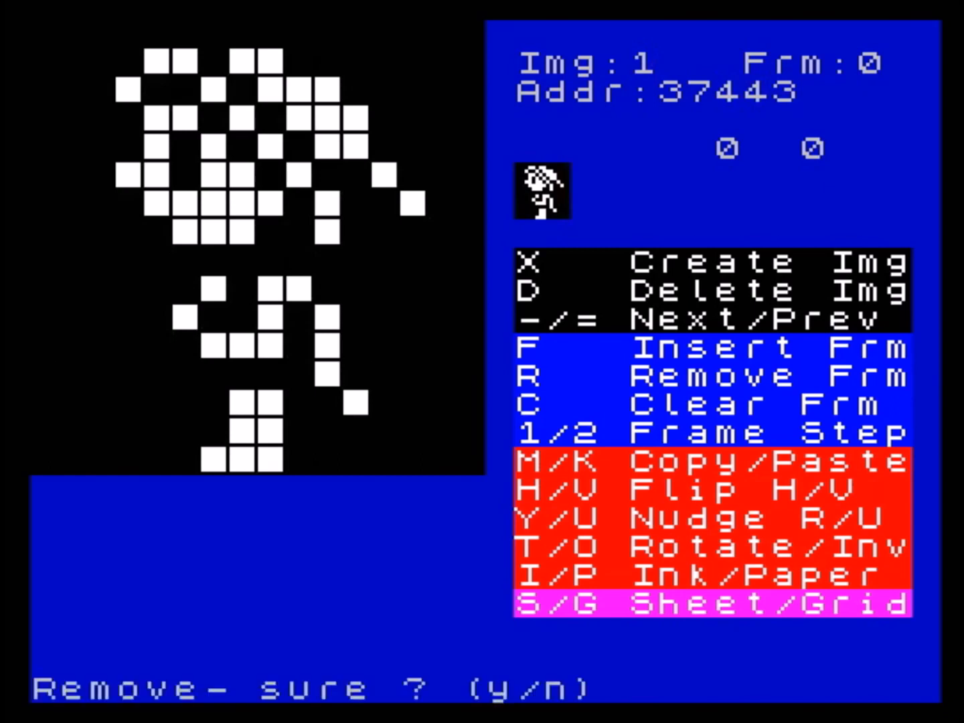
{"action": "key", "text": "n"}
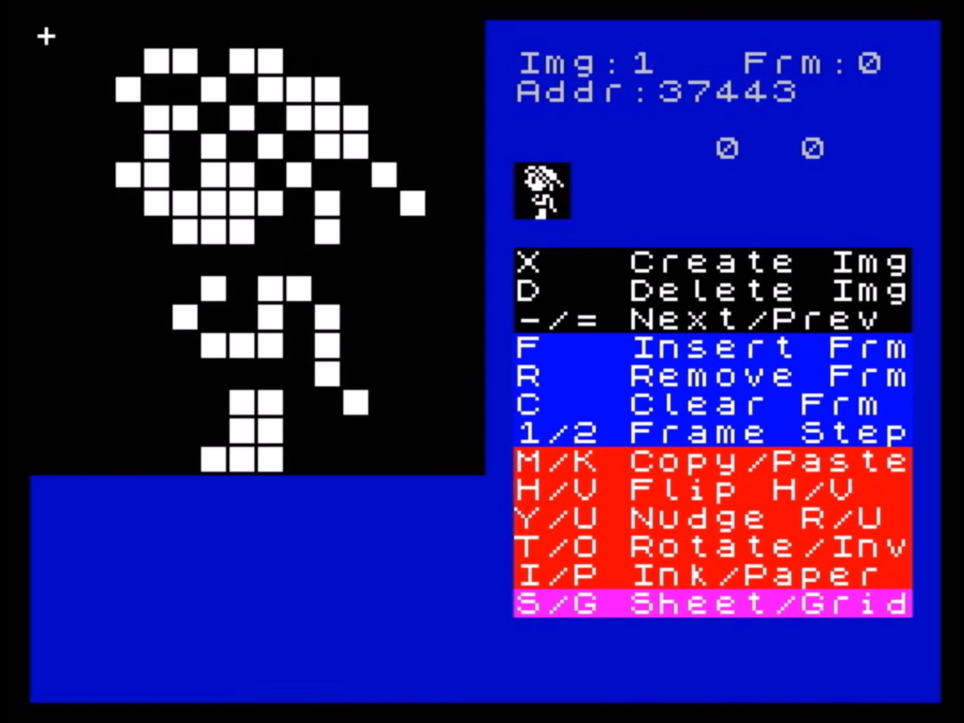
- Look through the existing sprite images and their shapes across the set, ending back on image 0
{"action": "key", "text": "minus"}
{"action": "key", "text": "minus"}
{"action": "key", "text": "minus"}
{"action": "key", "text": "equal"}
{"action": "key", "text": "equal"}
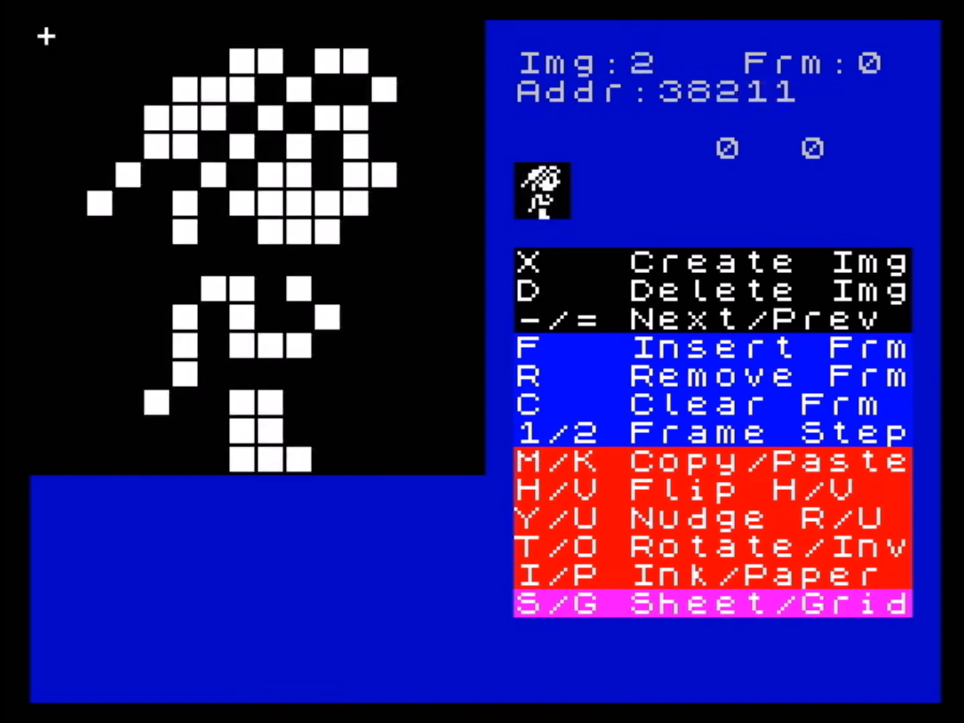
{"action": "key", "text": "equal"}
{"action": "key", "text": "equal"}
{"action": "key", "text": "equal"}
{"action": "key", "text": "equal"}
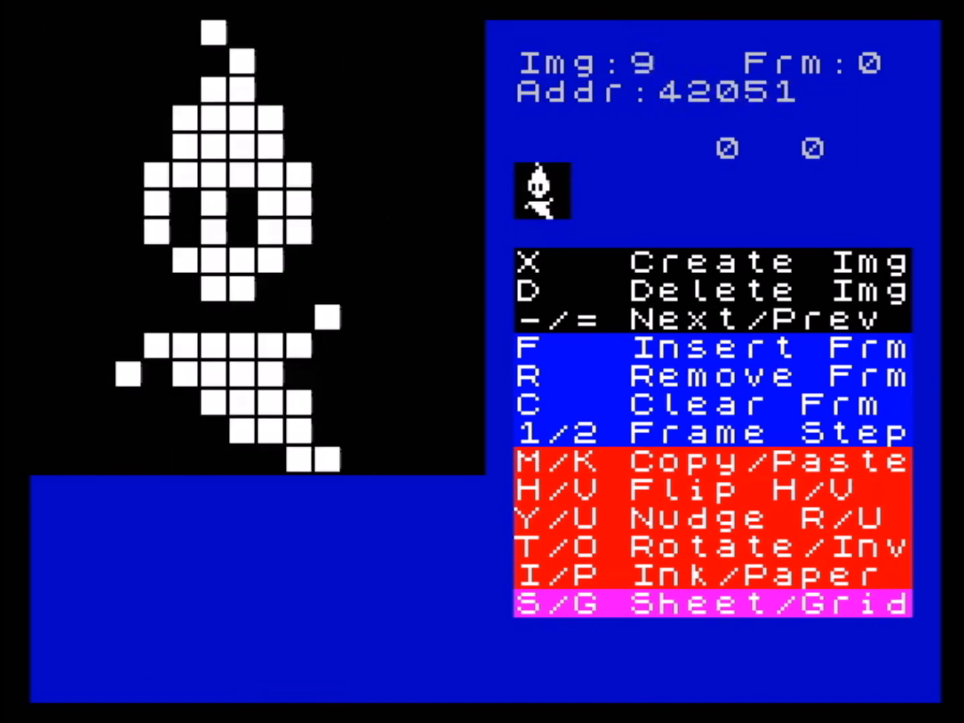
{"action": "key", "text": "equal"}
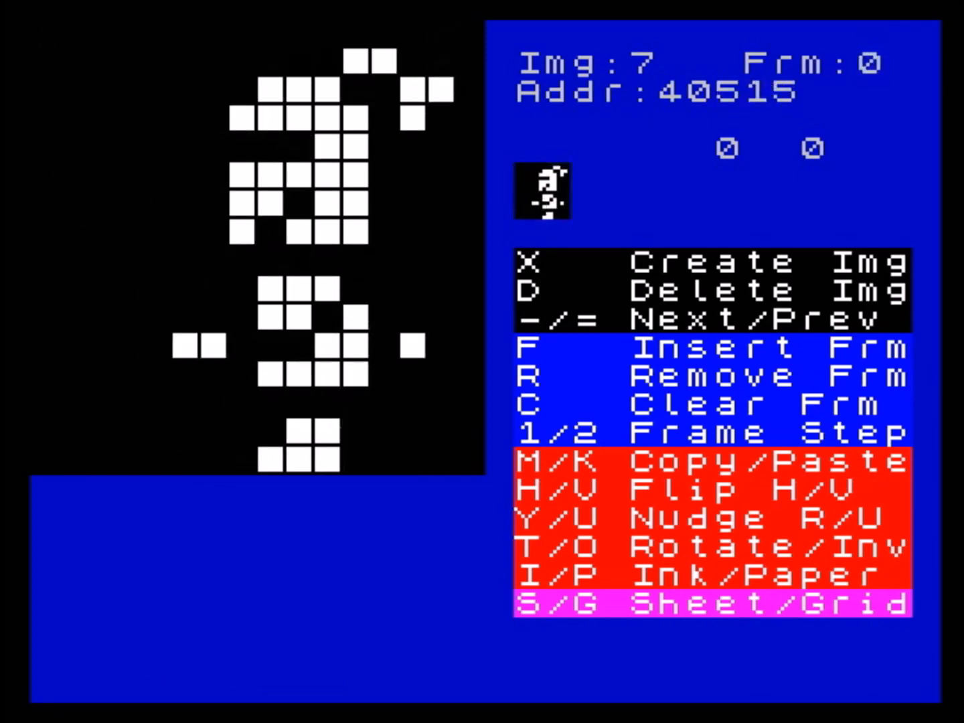
{"action": "key", "text": "equal"}
{"action": "key", "text": "equal"}
{"action": "key", "text": "equal"}
{"action": "key", "text": "equal"}
{"action": "key", "text": "equal"}
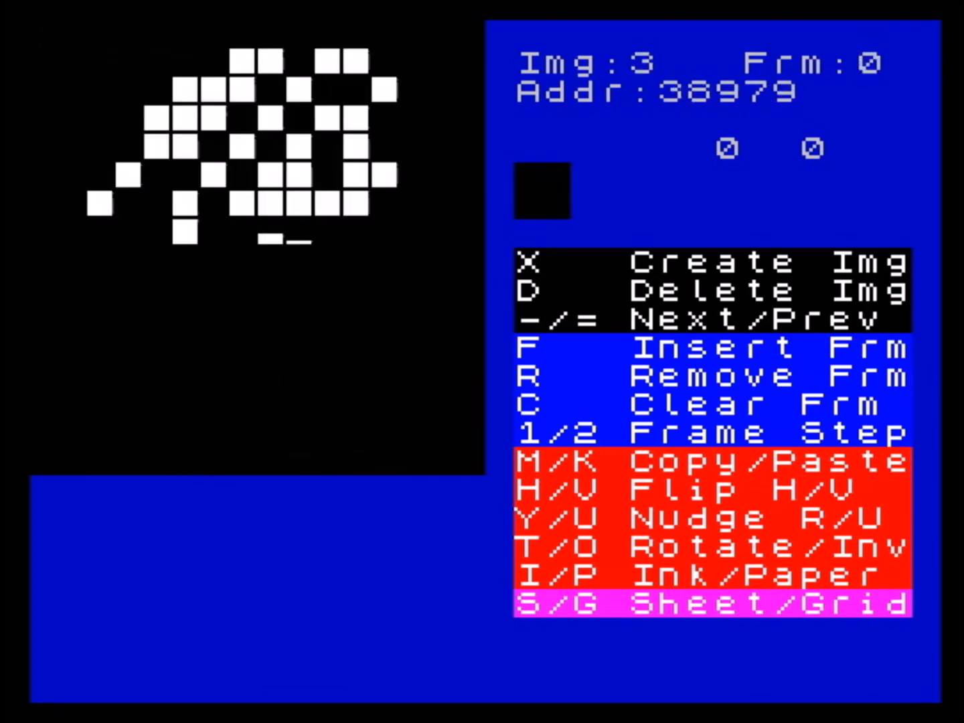
{"action": "key", "text": "minus"}
{"action": "key", "text": "minus"}
{"action": "key", "text": "minus"}
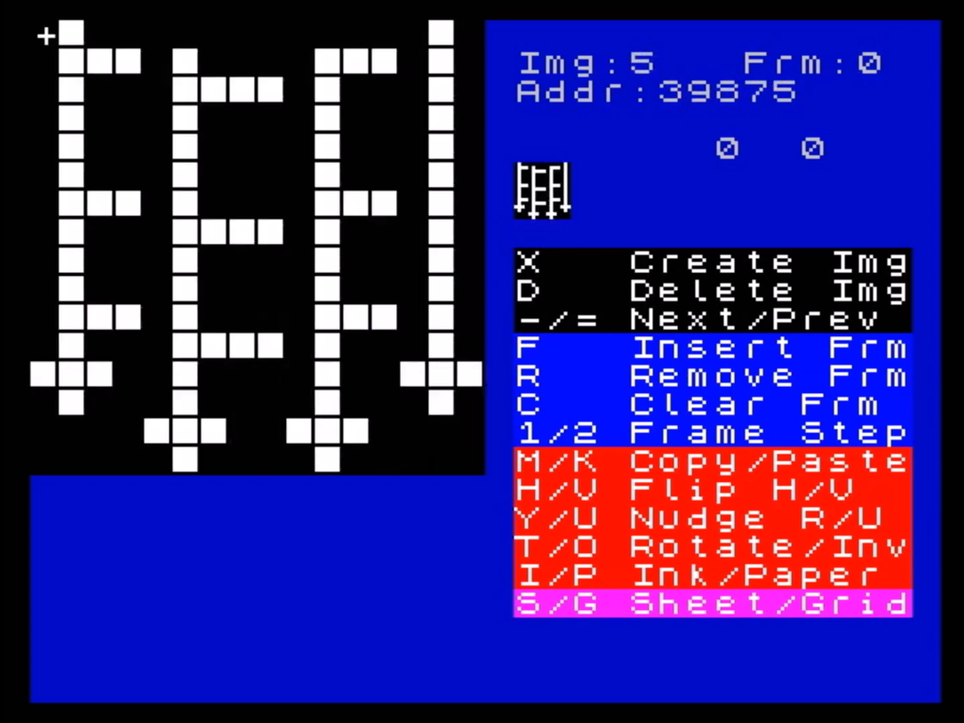
{"action": "key", "text": "equal"}
{"action": "key", "text": "equal"}
{"action": "key", "text": "equal"}
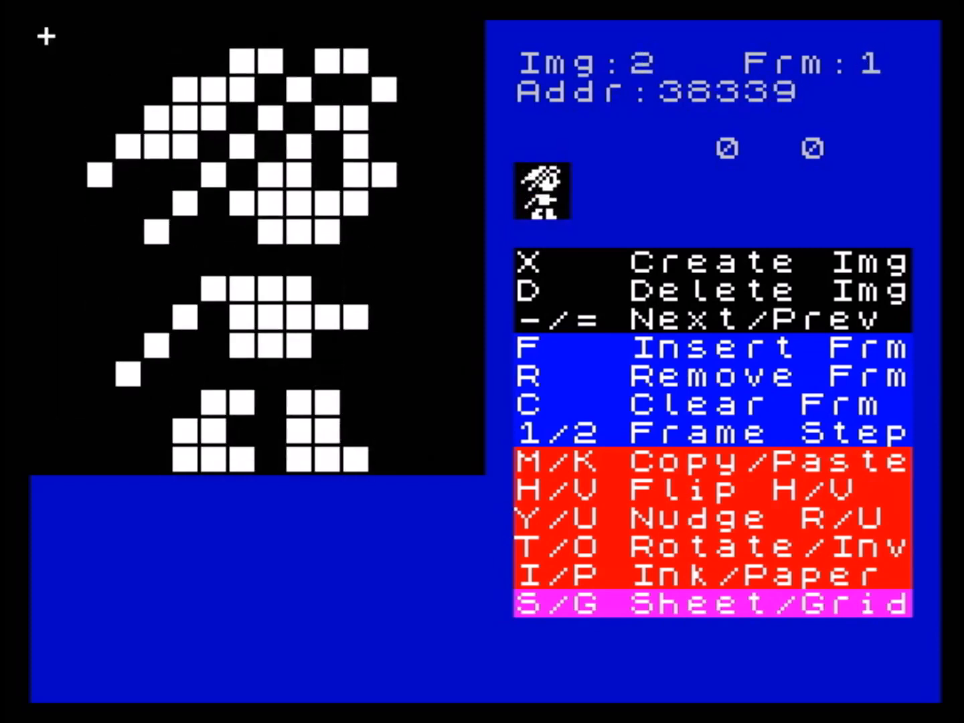
{"action": "key", "text": "equal"}
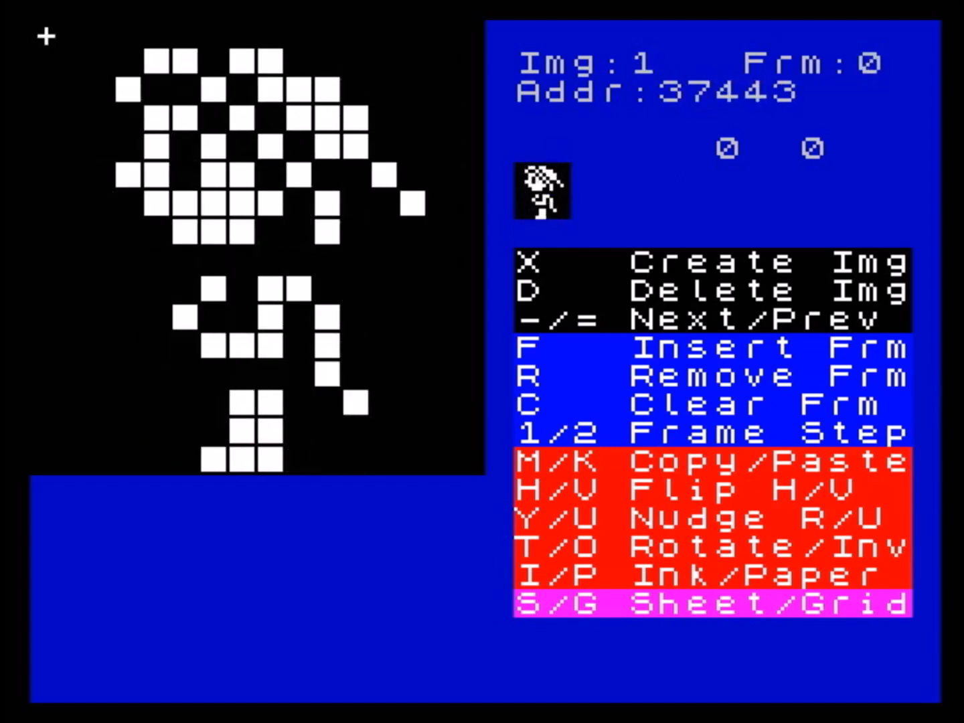
{"action": "key", "text": "equal"}
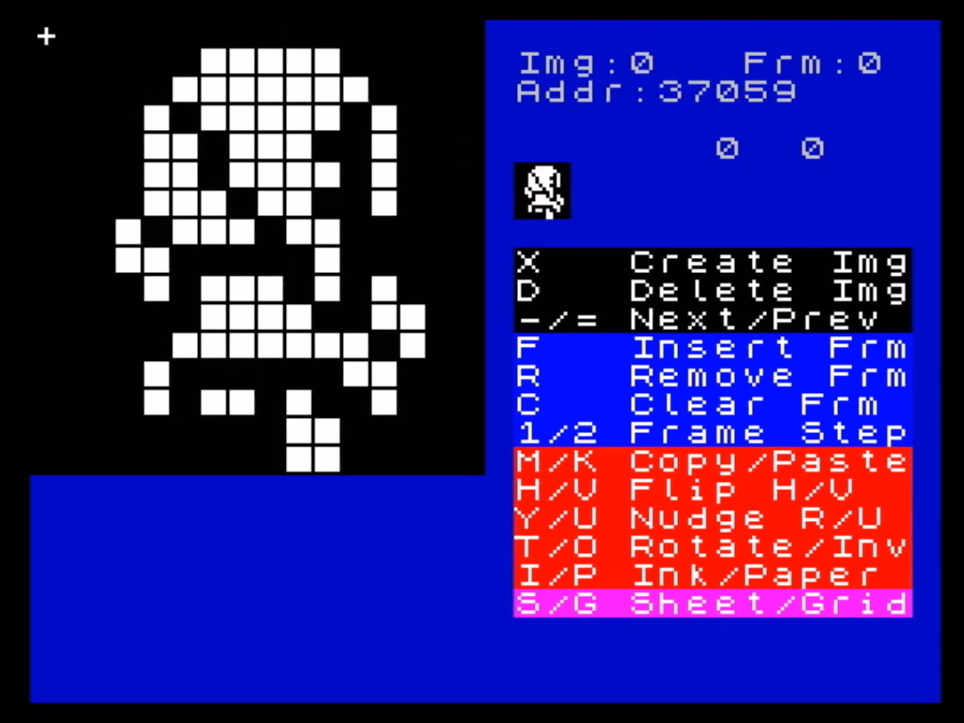
- Show the pixel grid over image 0 and view the sprite sheet
{"action": "key", "text": "g"}
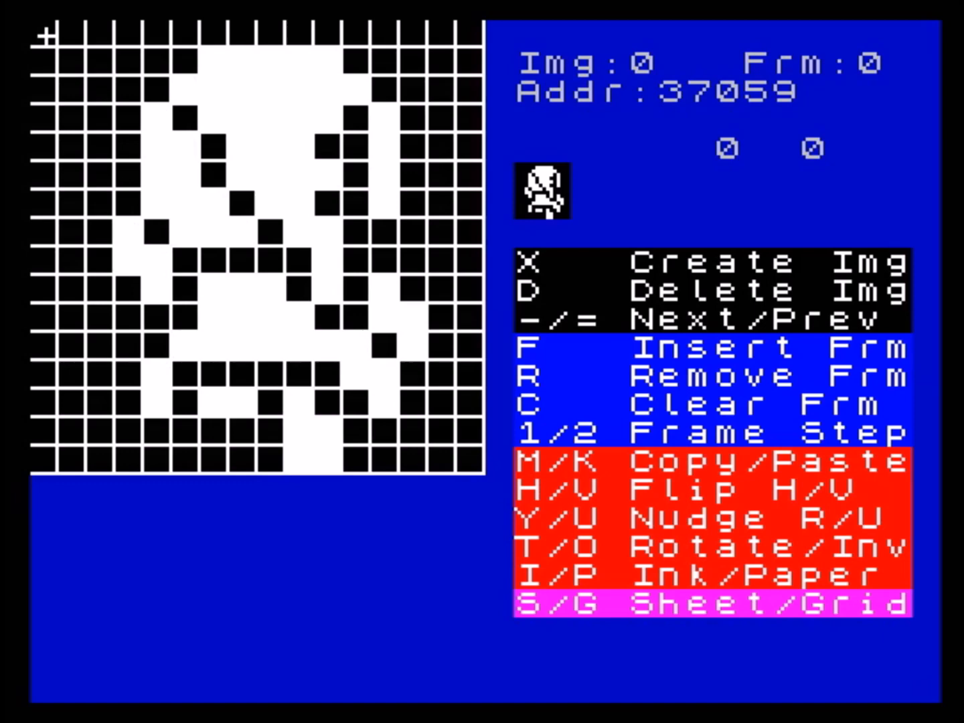
{"action": "key", "text": "s"}
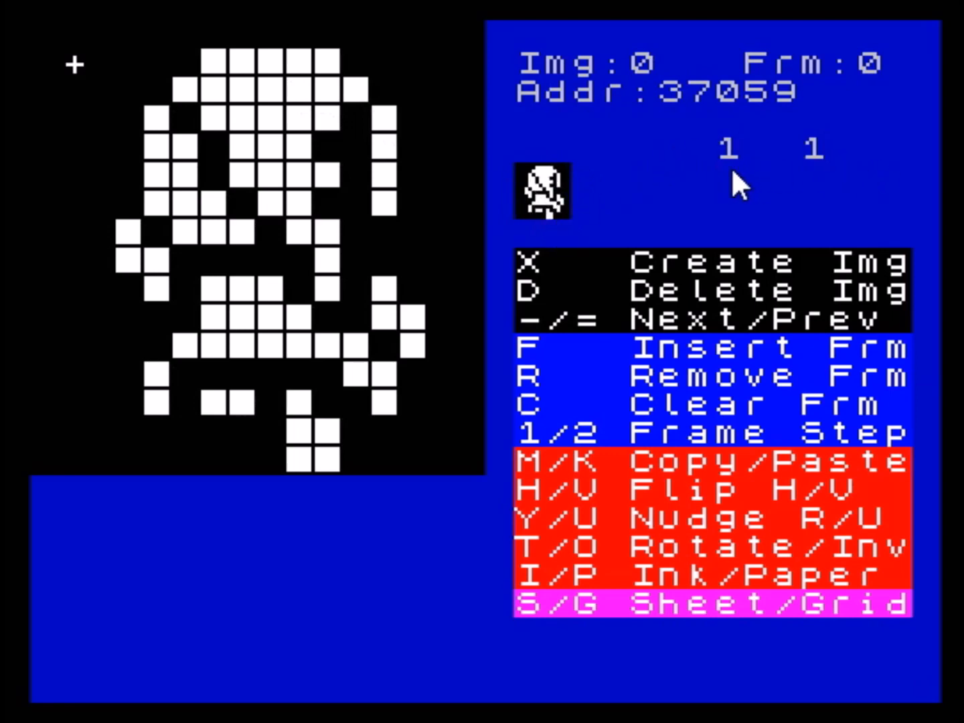
{"action": "key", "text": "Right"}
{"action": "key", "text": "Right"}
{"action": "key", "text": "Down"}
{"action": "key", "text": "Down"}
{"action": "key", "text": "Left"}
{"action": "key", "text": "Left"}
{"action": "key", "text": "Left"}
{"action": "key", "text": "Up"}
{"action": "key", "text": "Up"}
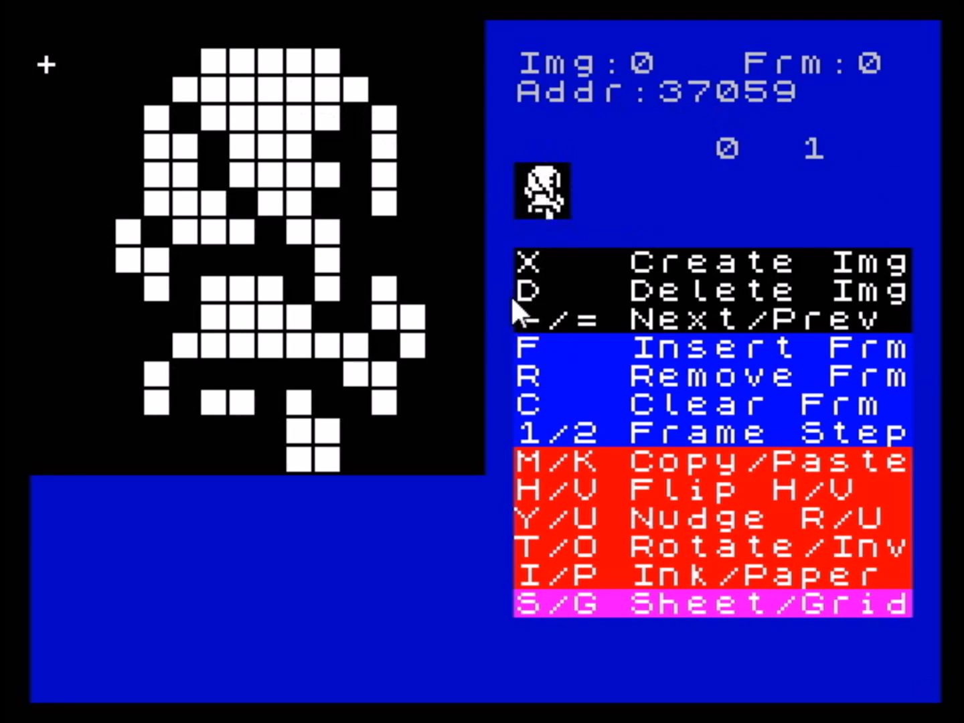
- Try the horizontal and vertical flips on image 1, applying each twice to restore the original orientation
{"action": "key", "text": "minus"}
{"action": "key", "text": "minus"}
{"action": "key", "text": "minus"}
{"action": "key", "text": "equal"}
{"action": "key", "text": "equal"}
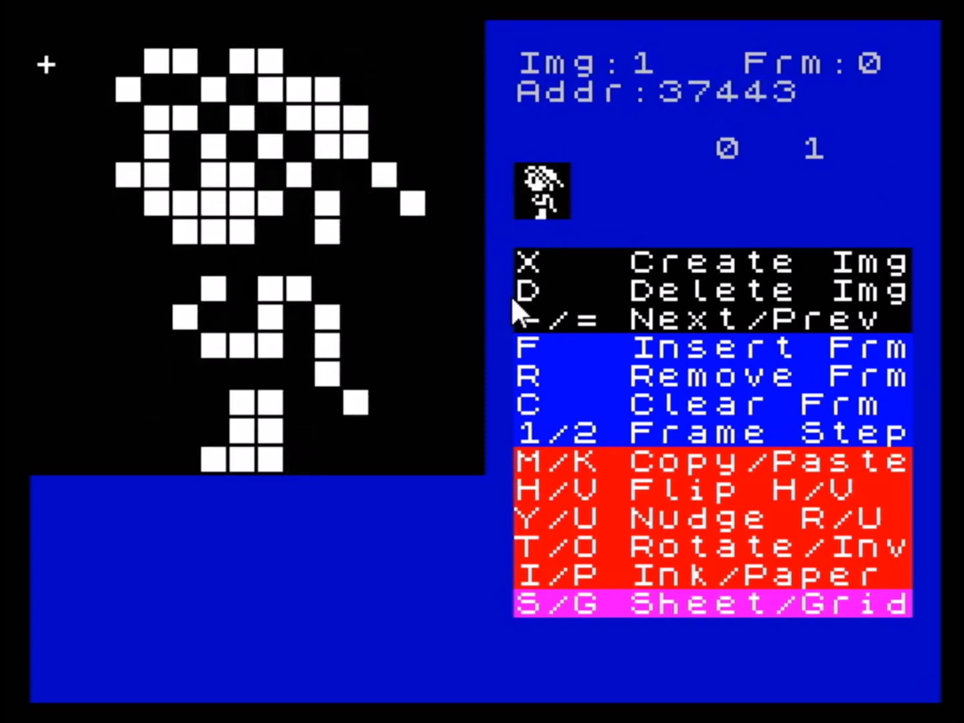
{"action": "key", "text": "h"}
{"action": "key", "text": "h"}
{"action": "key", "text": "v"}
{"action": "key", "text": "v"}
- Create a new blank sprite image
{"action": "key", "text": "x"}
{"action": "key", "text": "y"}
- Draw a horizontally mirrored arch in the upper middle of the new sprite, with a two-pixel shoulder line on each side
{"action": "key", "text": "Right"}
{"action": "key", "text": "Right"}
{"action": "key", "text": "Down"}
{"action": "key", "text": "Down"}
{"action": "key", "text": "Down"}
{"action": "key", "text": "Right"}
{"action": "key", "text": "Right"}
{"action": "key", "text": "Right"}
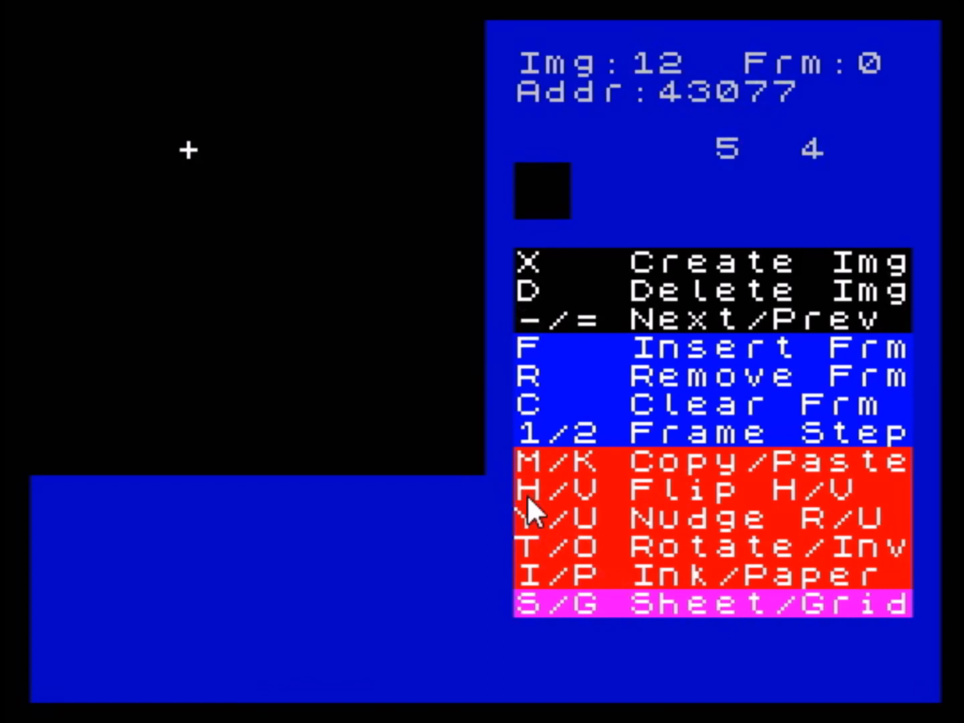
{"action": "key", "text": "Right"}
{"action": "key", "text": "Right"}
{"action": "key", "text": "space"}
{"action": "key", "text": "Down"}
{"action": "key", "text": "Left"}
{"action": "key", "text": "space"}
{"action": "key", "text": "Down"}
{"action": "key", "text": "space"}
{"action": "key", "text": "Left"}
{"action": "key", "text": "Left"}
- Draw mirrored vertical sides below the shoulder lines, with a two-pixel lower corner line on each side
{"action": "key", "text": "space"}
{"action": "key", "text": "Left"}
{"action": "key", "text": "space"}
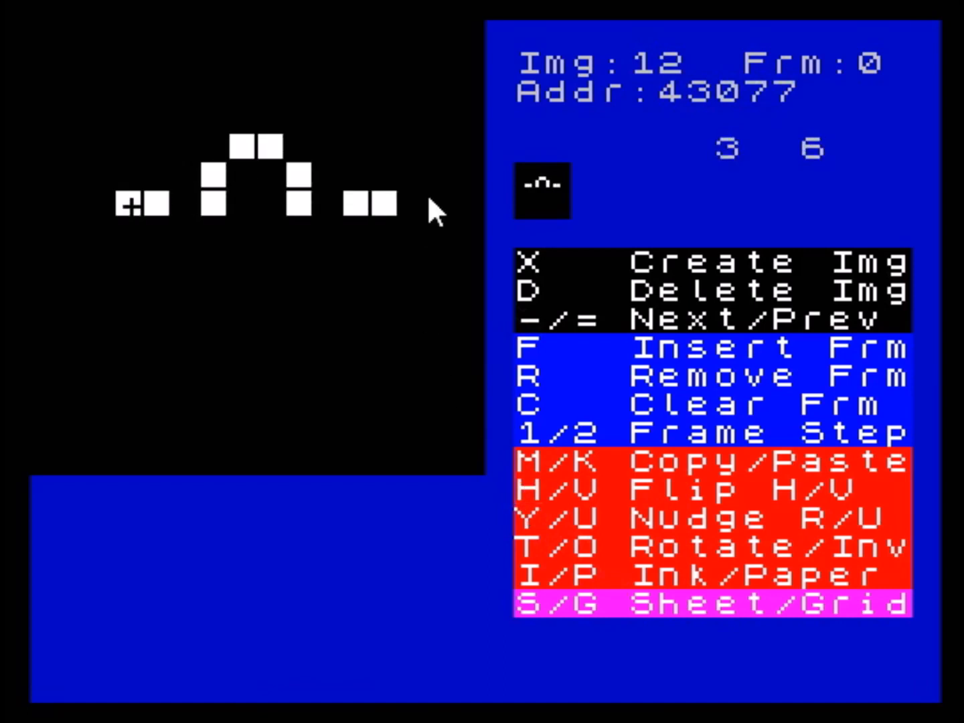
{"action": "key", "text": "Down"}
{"action": "key", "text": "space"}
{"action": "key", "text": "Down"}
{"action": "key", "text": "space"}
{"action": "key", "text": "Down"}
{"action": "key", "text": "Down"}
{"action": "key", "text": "space"}
{"action": "key", "text": "Right"}
- Draw mirrored diagonals converging on a two-pixel-wide stem, with a six-pixel base along the sprite's lowest row
{"action": "key", "text": "space"}
{"action": "key", "text": "Right"}
{"action": "key", "text": "Down"}
{"action": "key", "text": "Down"}
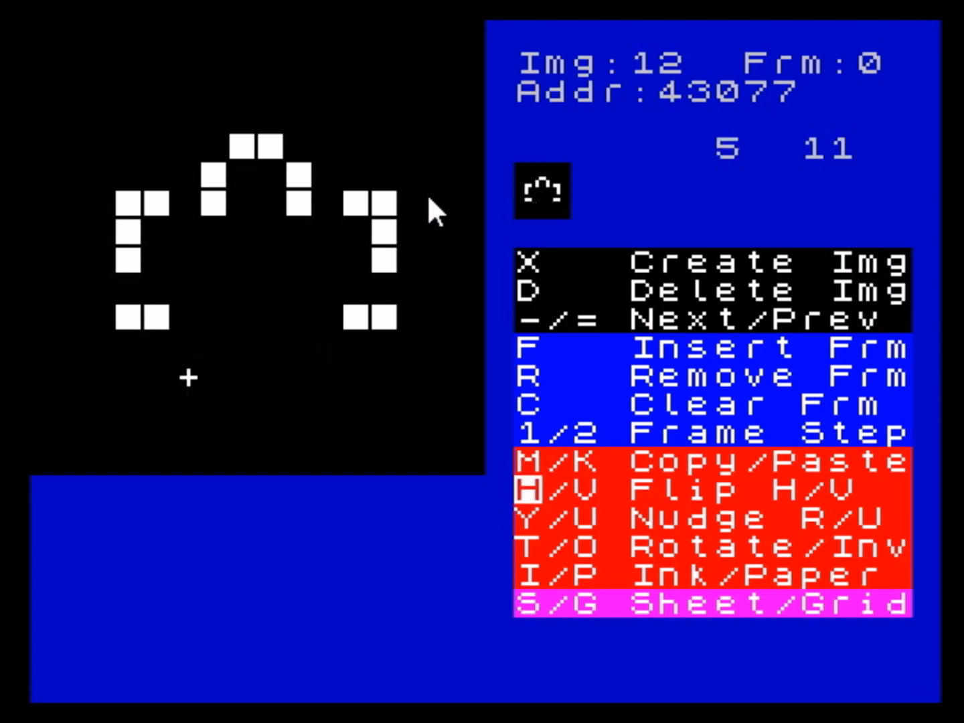
{"action": "key", "text": "space"}
{"action": "key", "text": "Right"}
{"action": "key", "text": "Down"}
- Fill the gaps in both vertical sides and add one mirrored pixel to the outside of the arch
{"action": "key", "text": "Down"}
{"action": "key", "text": "space"}
{"action": "key", "text": "Left"}
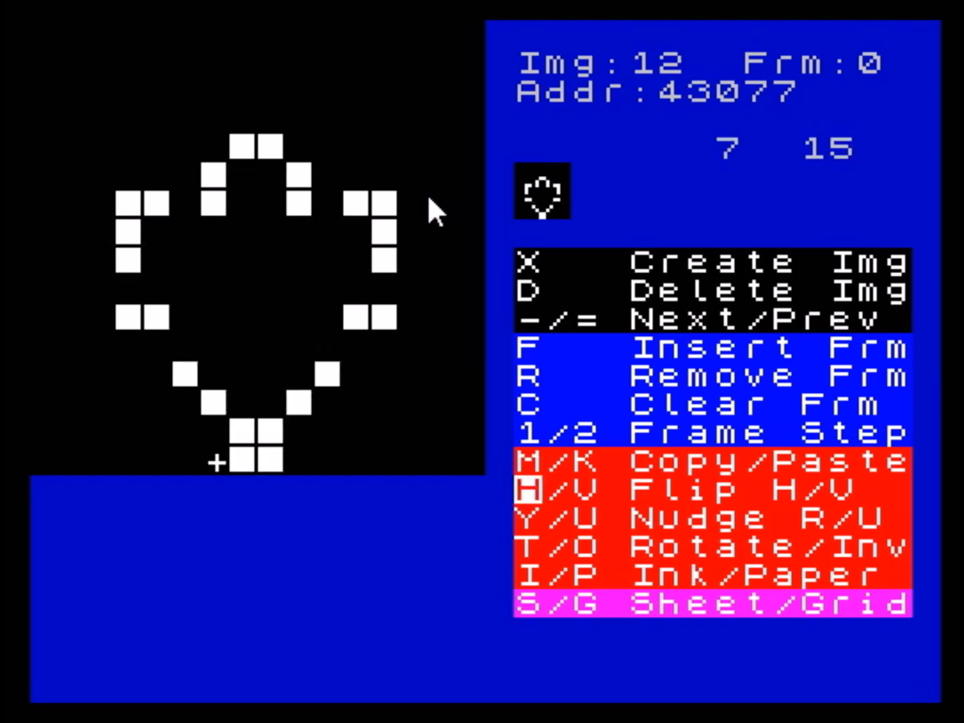
{"action": "key", "text": "space"}
{"action": "key", "text": "Left"}
{"action": "key", "text": "space"}
{"action": "key", "text": "Left"}
{"action": "key", "text": "Up"}
{"action": "key", "text": "Up"}
{"action": "key", "text": "Up"}
{"action": "key", "text": "Up"}
{"action": "key", "text": "Up"}
{"action": "key", "text": "Up"}
{"action": "key", "text": "Up"}
{"action": "key", "text": "Down"}
{"action": "key", "text": "Left"}
{"action": "key", "text": "space"}
{"action": "key", "text": "Up"}
- Draw further mirrored pixels above the arch, reaching the sprite's top row
{"action": "key", "text": "Up"}
{"action": "key", "text": "Up"}
{"action": "key", "text": "Right"}
{"action": "key", "text": "Right"}
{"action": "key", "text": "Up"}
{"action": "key", "text": "space"}
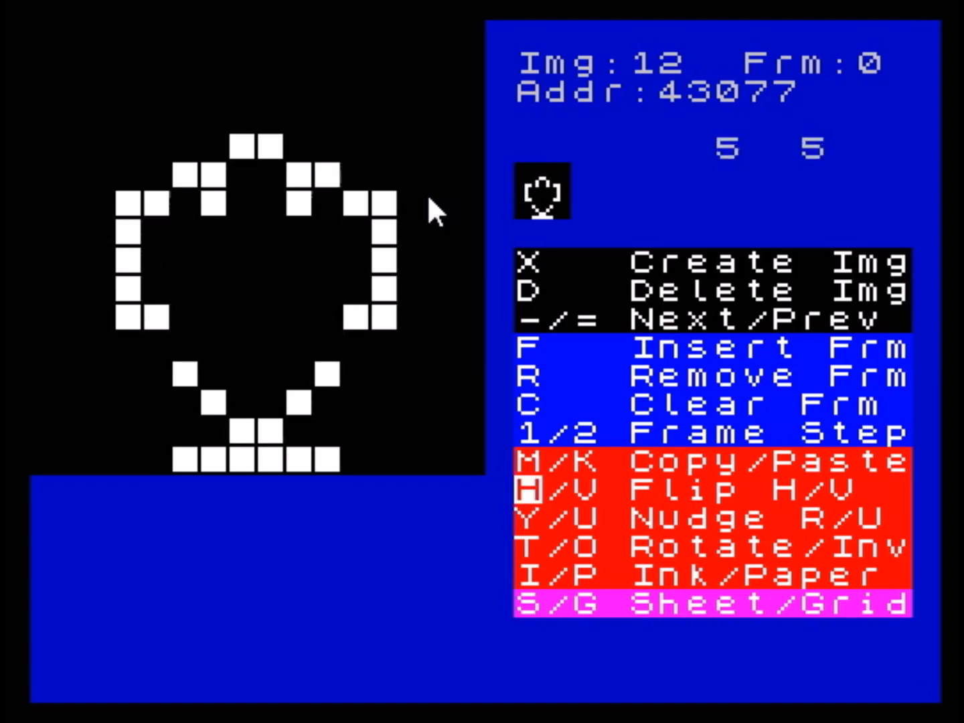
{"action": "key", "text": "Up"}
{"action": "key", "text": "space"}
{"action": "key", "text": "Up"}
{"action": "key", "text": "space"}
{"action": "key", "text": "Up"}
{"action": "key", "text": "space"}
{"action": "key", "text": "Right"}
{"action": "key", "text": "space"}
{"action": "key", "text": "Up"}
{"action": "key", "text": "space"}
{"action": "key", "text": "Right"}
{"action": "key", "text": "space"}
{"action": "key", "text": "Up"}
{"action": "key", "text": "space"}
- Clear the current frame and switch on vertical mirroring for drawing
{"action": "key", "text": "c"}
{"action": "key", "text": "y"}
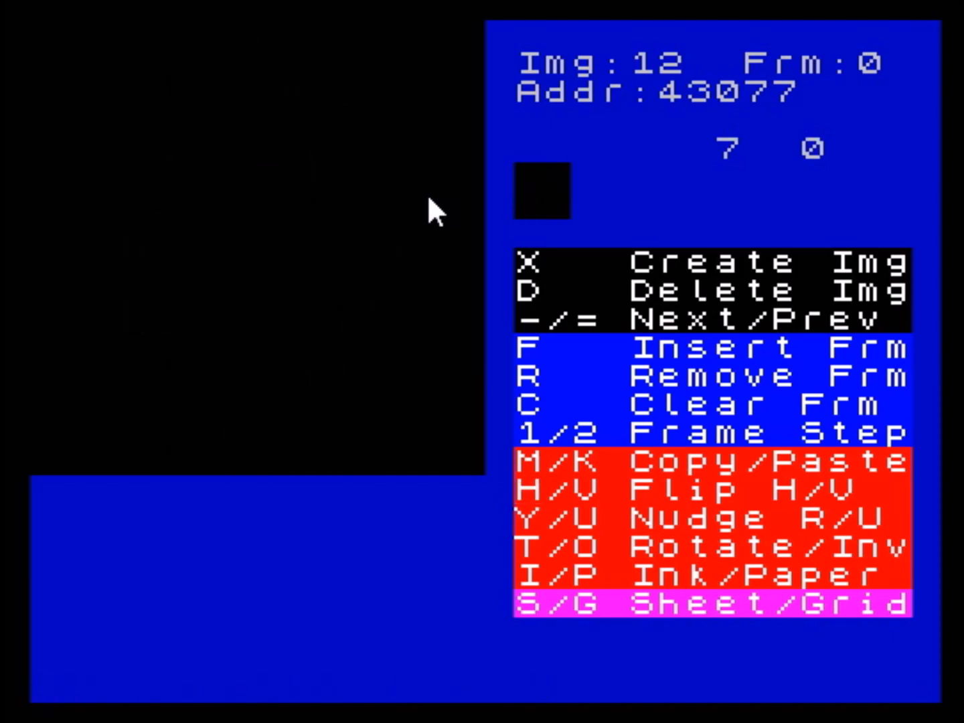
{"action": "key", "text": "v"}
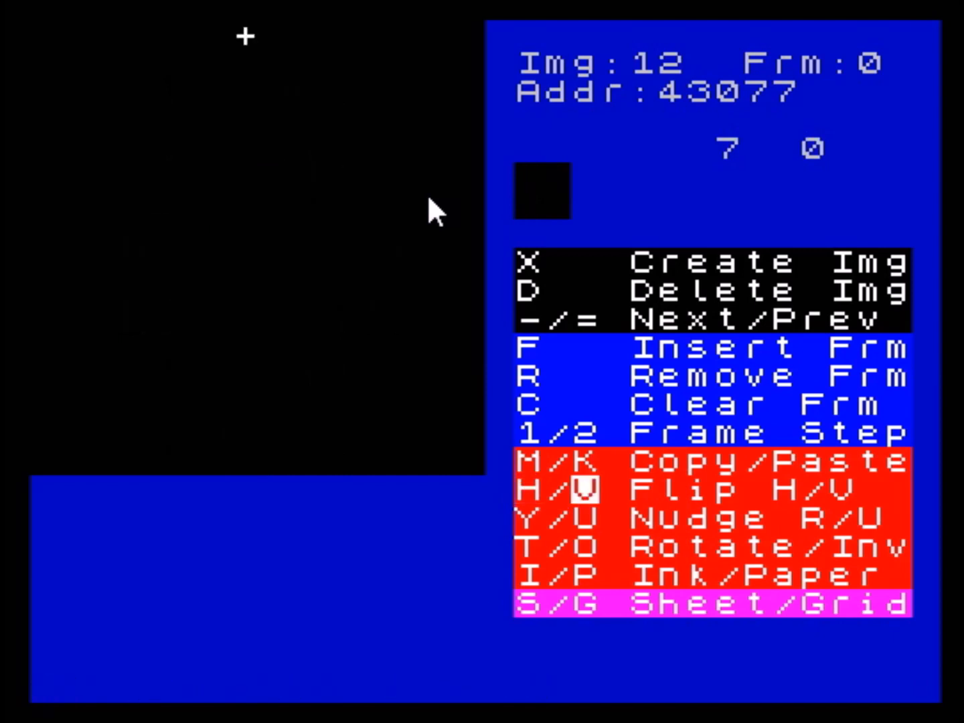
- Draw a vertically mirrored hook shape in the sprite's right half, with a separate inner pixel to its left
{"action": "key", "text": "Right"}
{"action": "key", "text": "Right"}
{"action": "key", "text": "Right"}
{"action": "key", "text": "Down"}
{"action": "key", "text": "Down"}
{"action": "key", "text": "Down"}
{"action": "key", "text": "Down"}
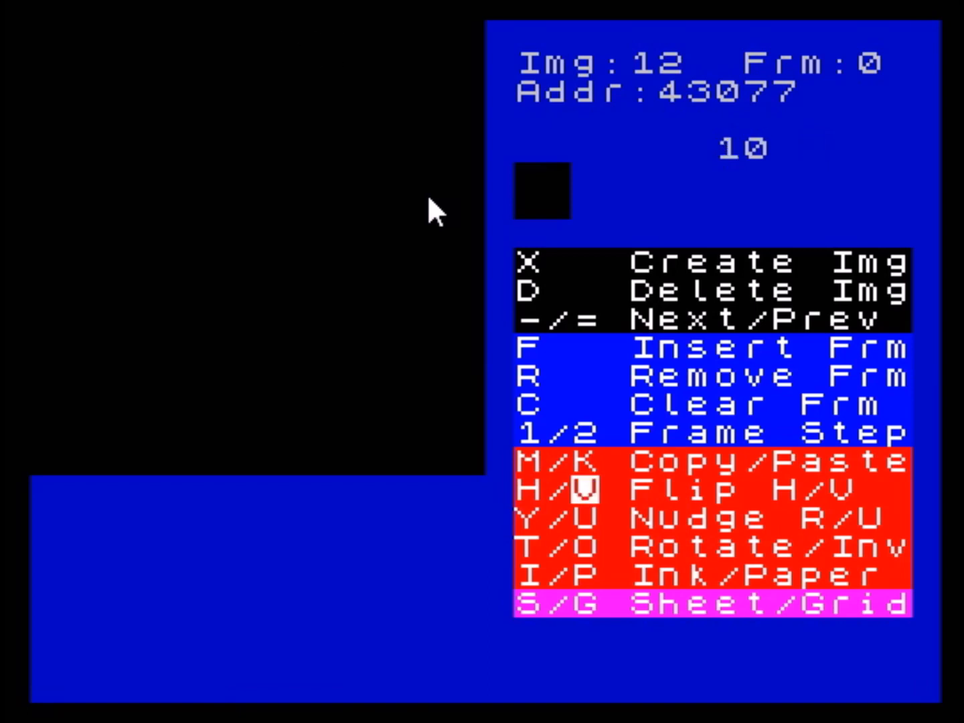
{"action": "key", "text": "space"}
{"action": "key", "text": "Right"}
{"action": "key", "text": "space"}
{"action": "key", "text": "Down"}
{"action": "key", "text": "space"}
{"action": "key", "text": "Down"}
- Extend the mirrored inner line leftward to column 2, stepping one row outward after four pixels
{"action": "key", "text": "space"}
{"action": "key", "text": "Left"}
{"action": "key", "text": "Left"}
{"action": "key", "text": "space"}
{"action": "key", "text": "Left"}
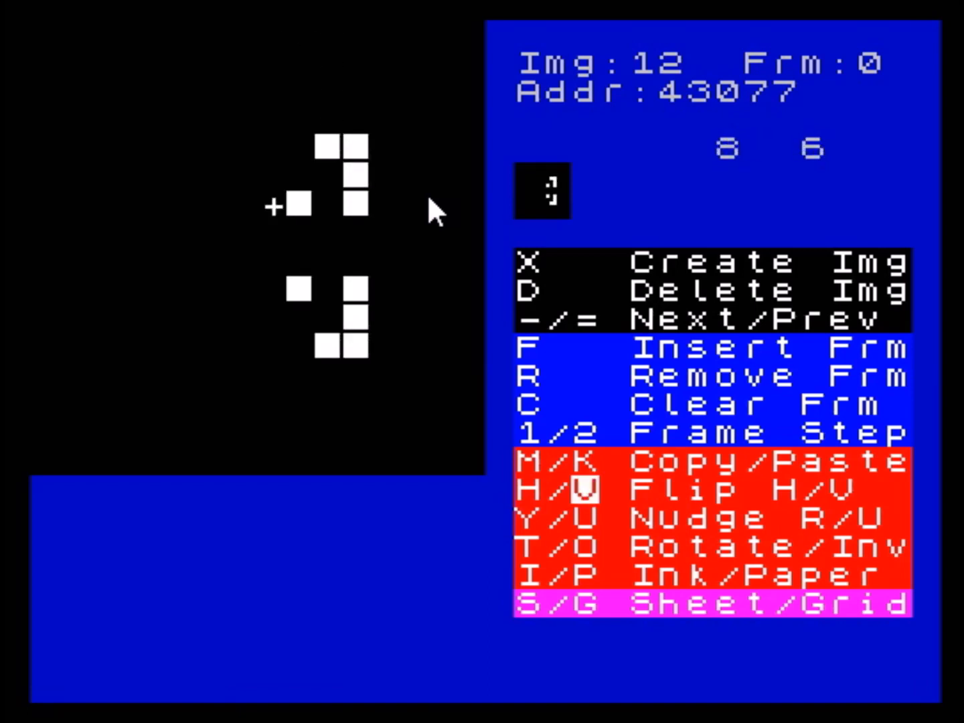
{"action": "key", "text": "space"}
{"action": "key", "text": "Left"}
{"action": "key", "text": "space"}
{"action": "key", "text": "Left"}
{"action": "key", "text": "space"}
{"action": "key", "text": "Left"}
{"action": "key", "text": "space"}
{"action": "key", "text": "Left"}
- Draw the mirrored outer sides along column 2, each ending in a two-pixel lip pointing right
{"action": "key", "text": "space"}
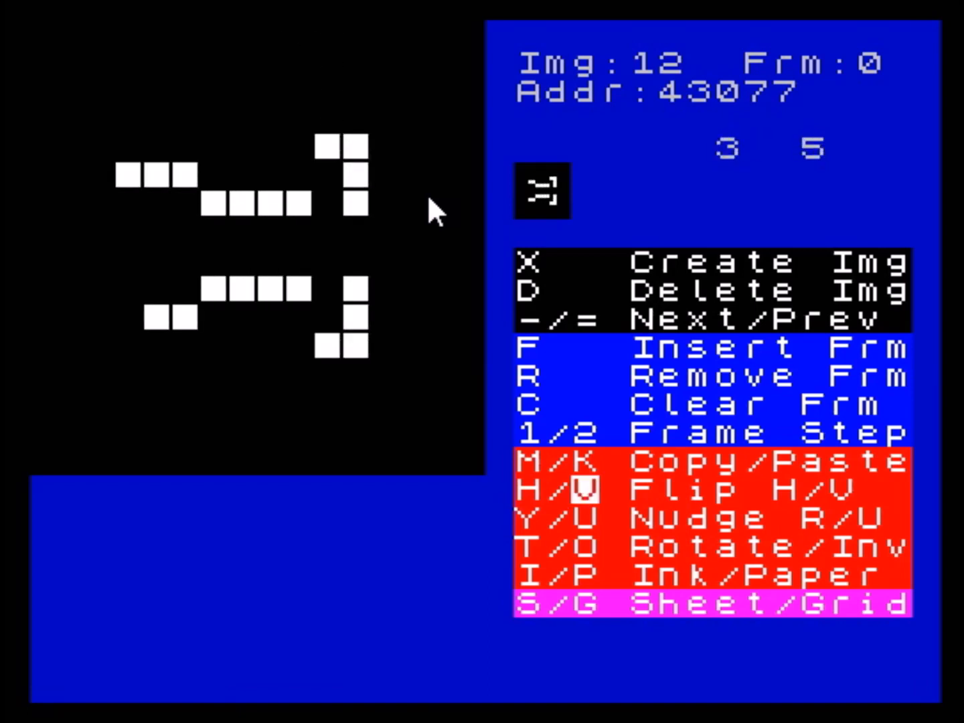
{"action": "key", "text": "Left"}
{"action": "key", "text": "space"}
{"action": "key", "text": "Up"}
{"action": "key", "text": "space"}
{"action": "key", "text": "Up"}
{"action": "key", "text": "space"}
{"action": "key", "text": "Up"}
{"action": "key", "text": "space"}
{"action": "key", "text": "Up"}
{"action": "key", "text": "space"}
{"action": "key", "text": "Right"}
{"action": "key", "text": "space"}
{"action": "key", "text": "Right"}
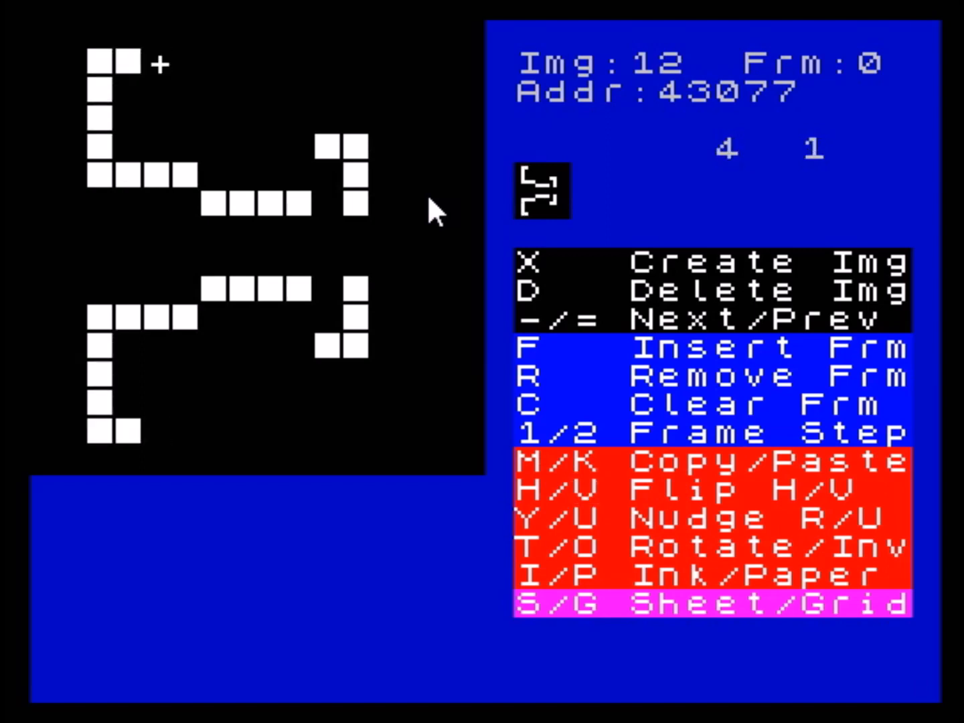
- Clear the vertically mirrored drawing from the frame
{"action": "key", "text": "c"}
{"action": "key", "text": "y"}
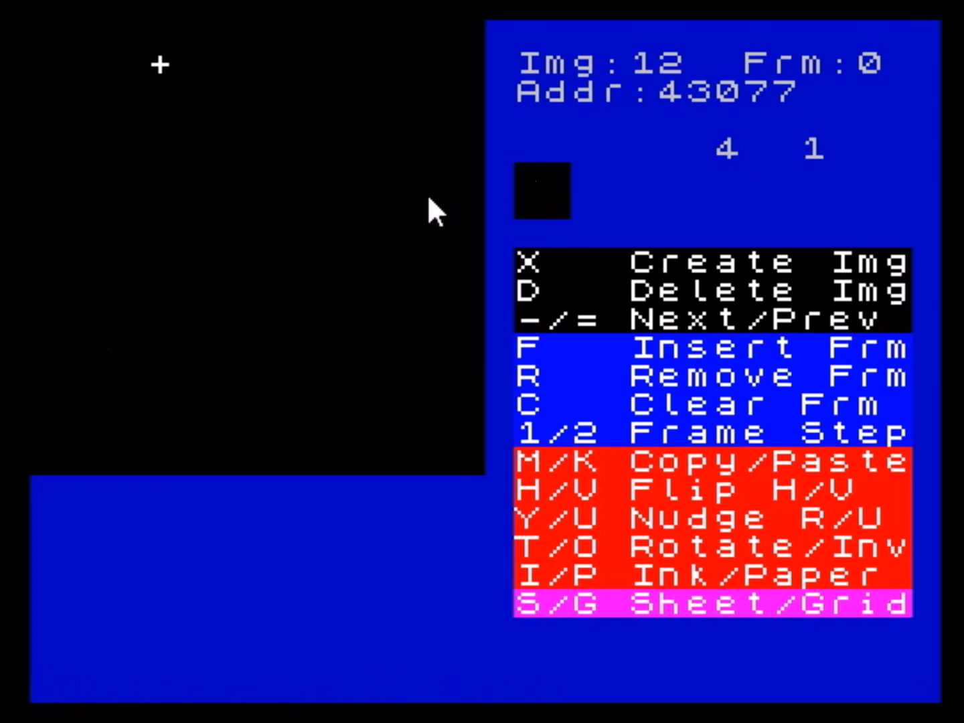
- With horizontal and vertical mirroring on, draw diagonal corner pixels at column 6, row 1 and column 5, row 2
{"action": "key", "text": "Right"}
{"action": "key", "text": "Right"}
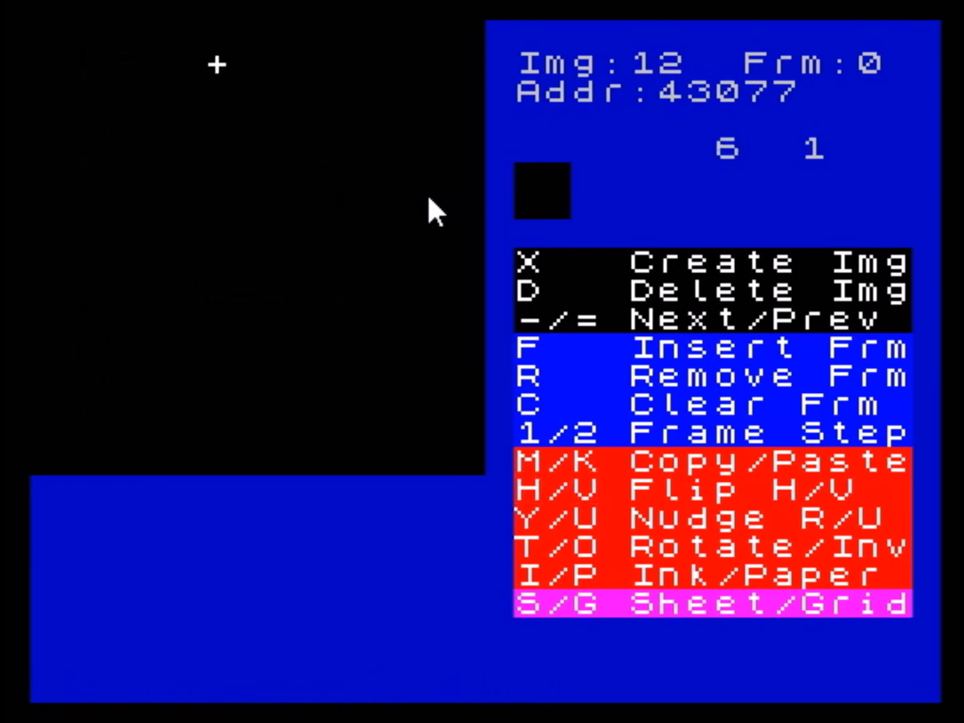
{"action": "key", "text": "space"}
{"action": "key", "text": "Left"}
{"action": "key", "text": "space"}
- Extend the mirrored outline with pixels at column 4, row 3 and column 5, row 4
{"action": "key", "text": "space"}
{"action": "key", "text": "Down"}
{"action": "key", "text": "space"}
{"action": "key", "text": "Left"}
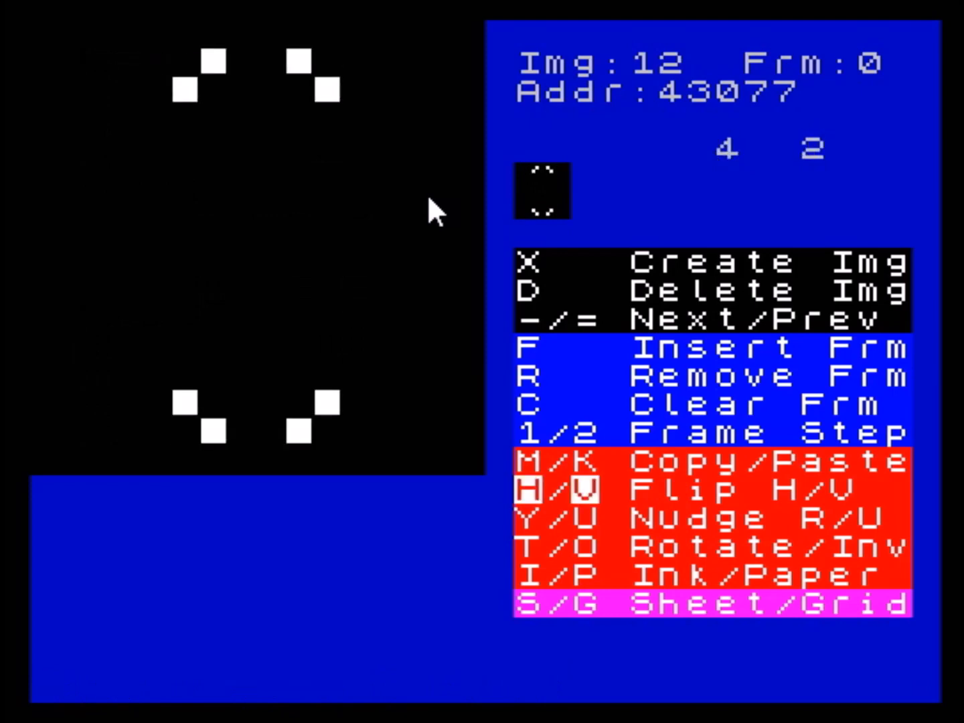
{"action": "key", "text": "space"}
{"action": "key", "text": "space"}
{"action": "key", "text": "Down"}
{"action": "key", "text": "space"}
{"action": "key", "text": "Right"}
{"action": "key", "text": "Down"}
- Join the outline's sides with mirrored four-pixel bars, drawing columns 6 and 7 of row 5
{"action": "key", "text": "space"}
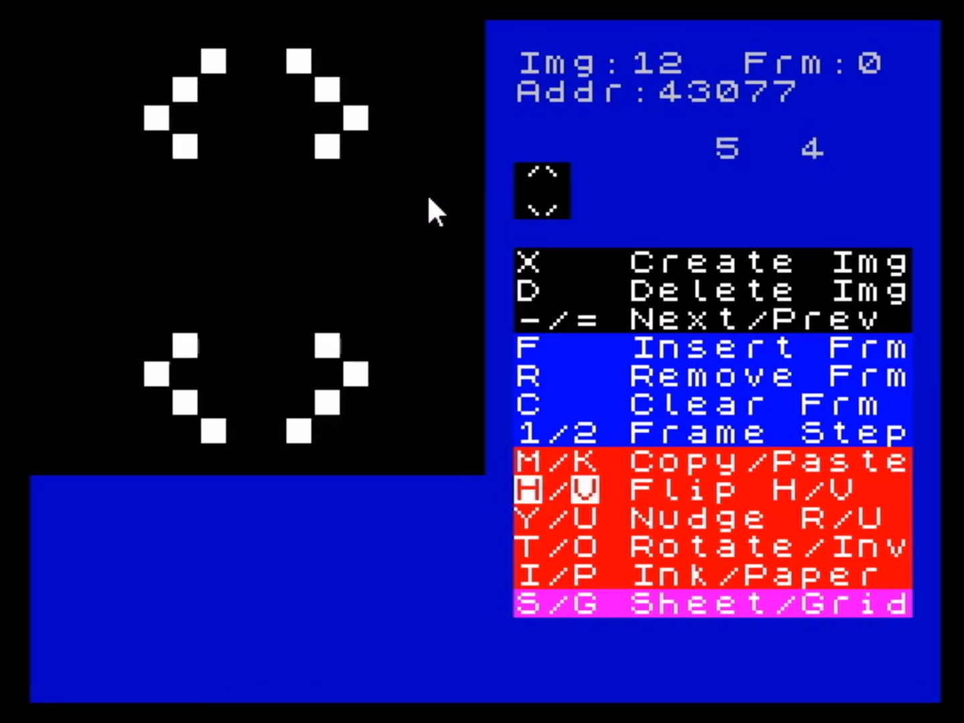
{"action": "key", "text": "Down"}
{"action": "key", "text": "space"}
{"action": "key", "text": "space"}
{"action": "key", "text": "Right"}
{"action": "key", "text": "space"}
{"action": "key", "text": "Right"}
{"action": "key", "text": "Down"}
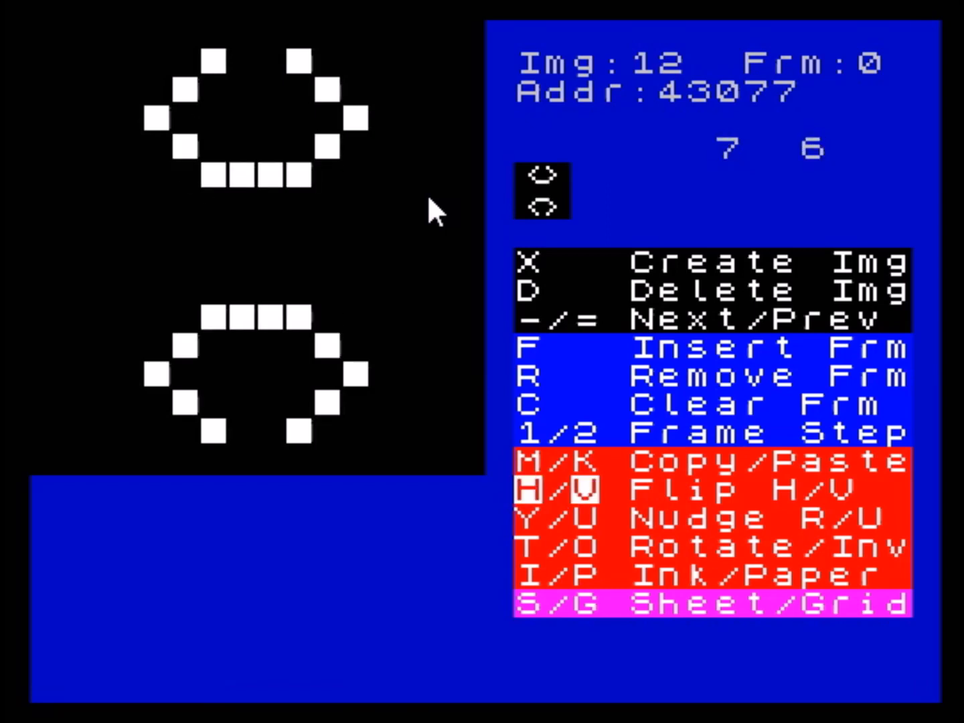
- Add mirrored pixels at column 5, row 6, and four-pixel vertical bars along column 3 starting at row 6
{"action": "key", "text": "Left"}
{"action": "key", "text": "Left"}
{"action": "key", "text": "space"}
{"action": "key", "text": "Left"}
{"action": "key", "text": "Left"}
{"action": "key", "text": "space"}
{"action": "key", "text": "Down"}
{"action": "key", "text": "space"}
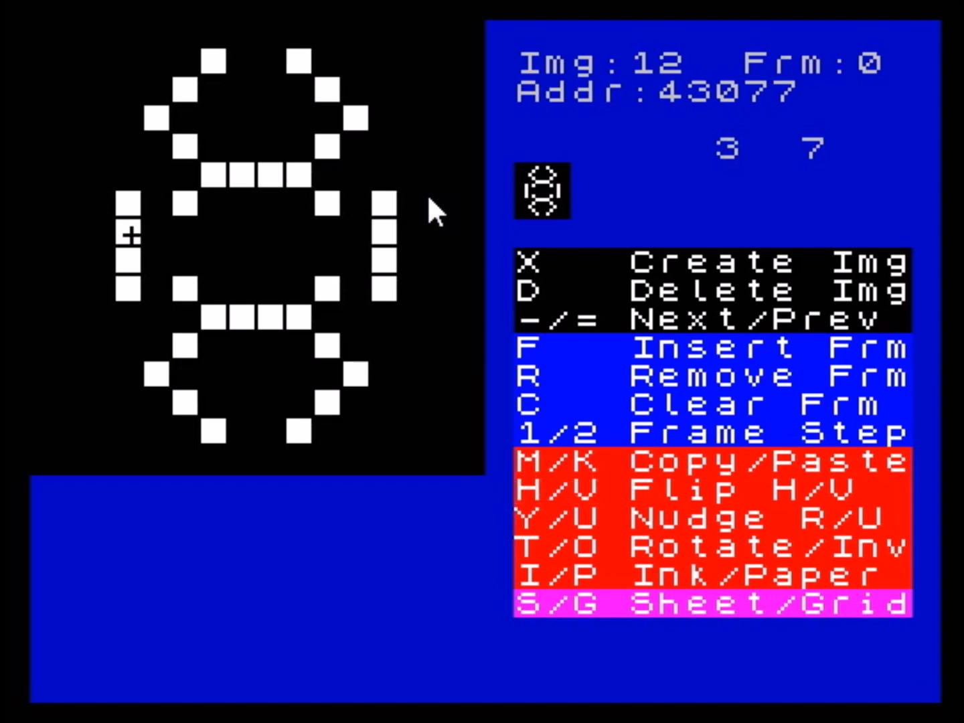
- Clear the frame and delete image 12, then go back through the images to image 1
{"action": "key", "text": "c"}
{"action": "key", "text": "d"}
{"action": "key", "text": "y"}
{"action": "key", "text": "minus"}
{"action": "key", "text": "minus"}
{"action": "key", "text": "minus"}
{"action": "key", "text": "minus"}
{"action": "key", "text": "minus"}
{"action": "key", "text": "minus"}
{"action": "key", "text": "minus"}
{"action": "key", "text": "minus"}
{"action": "key", "text": "minus"}
{"action": "key", "text": "minus"}
{"action": "key", "text": "minus"}
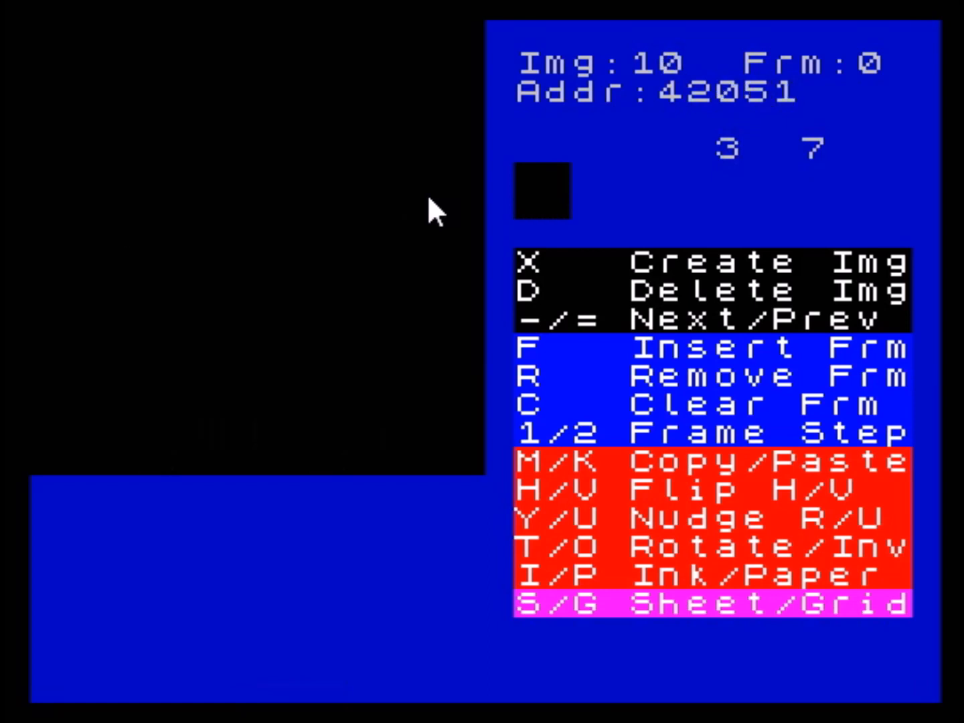
{"action": "key", "text": "equal"}
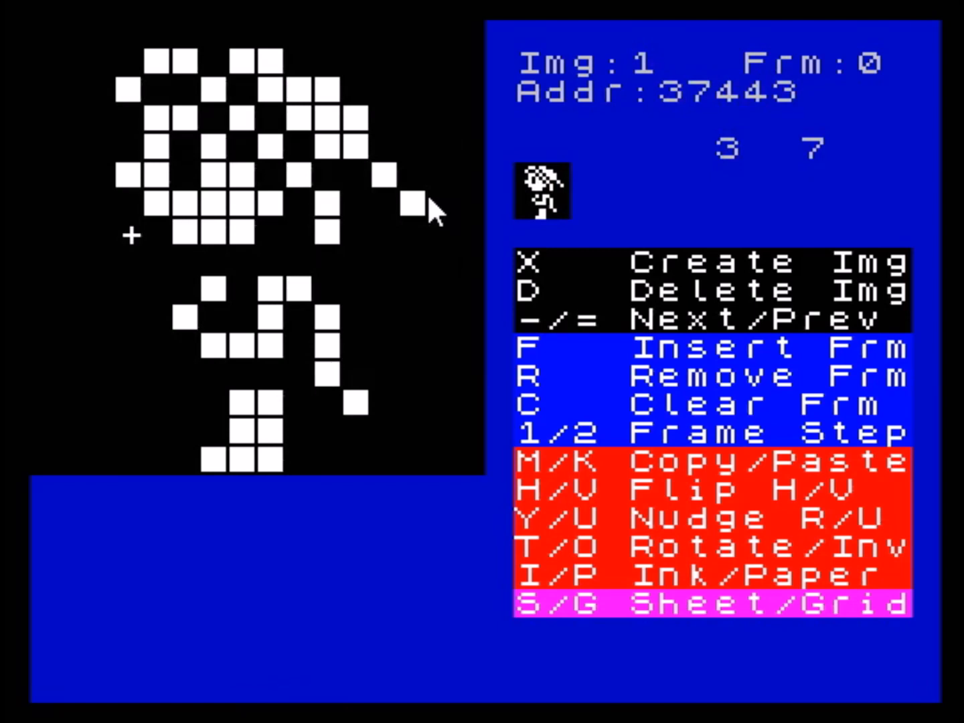
- Nudge image 1 to the right repeatedly until it wraps around to its starting position
{"action": "key", "text": "y"}
{"action": "key", "text": "y"}
{"action": "key", "text": "y"}
{"action": "key", "text": "y"}
{"action": "key", "text": "y"}
{"action": "key", "text": "y"}
{"action": "key", "text": "y"}
{"action": "key", "text": "y"}
{"action": "key", "text": "y"}
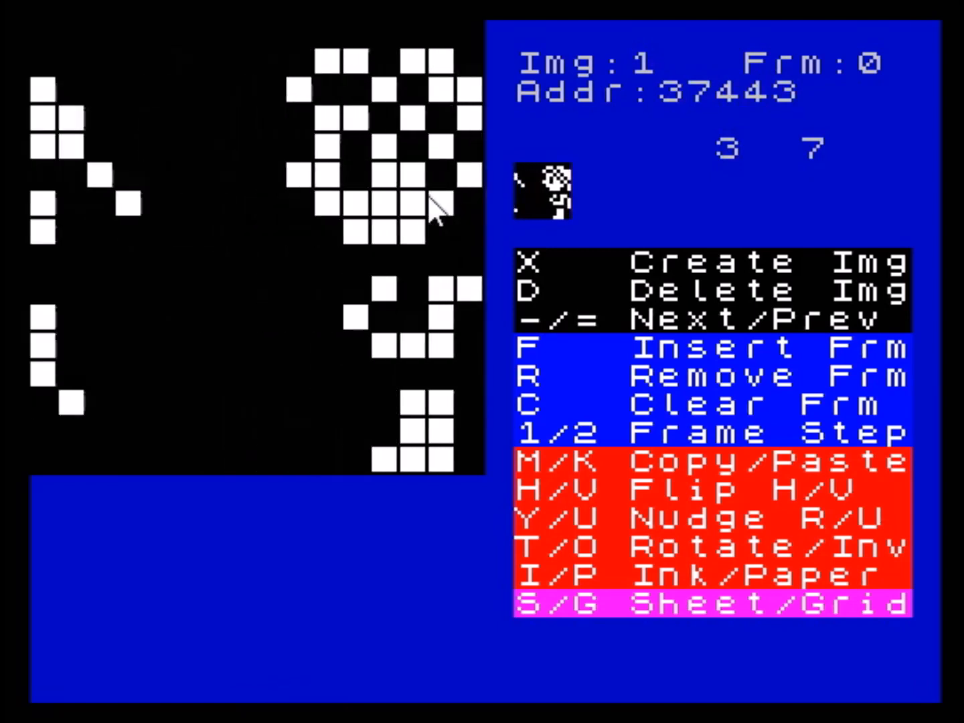
{"action": "key", "text": "y"}
{"action": "key", "text": "y"}
{"action": "key", "text": "y"}
{"action": "key", "text": "y"}
{"action": "key", "text": "y"}
{"action": "key", "text": "y"}
{"action": "key", "text": "y"}
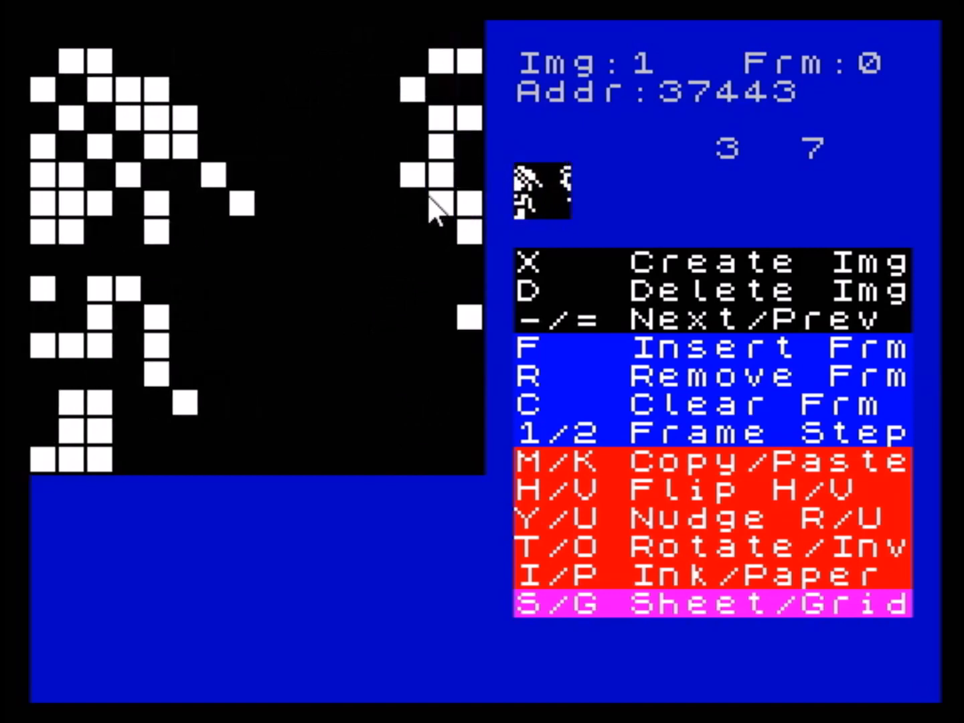
{"action": "key", "text": "y"}
{"action": "key", "text": "y"}
{"action": "key", "text": "y"}
{"action": "key", "text": "y"}
{"action": "key", "text": "y"}
{"action": "key", "text": "y"}
{"action": "key", "text": "y"}
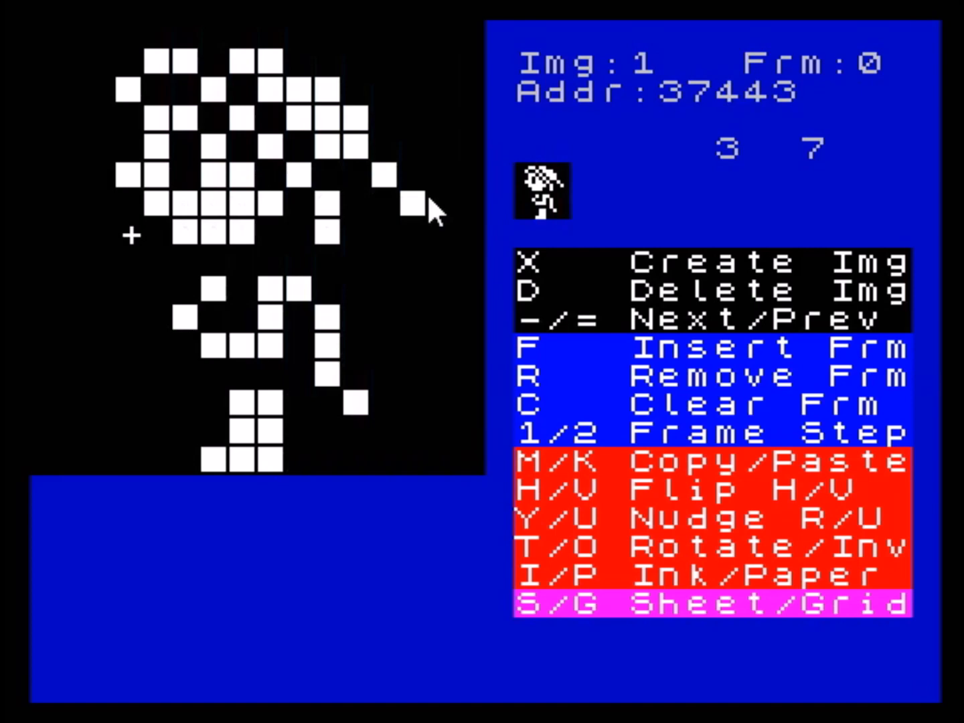
- Nudge image 1 upward repeatedly until it wraps around to its starting position
{"action": "key", "text": "u"}
{"action": "key", "text": "u"}
{"action": "key", "text": "u"}
{"action": "key", "text": "u"}
{"action": "key", "text": "u"}
{"action": "key", "text": "u"}
{"action": "key", "text": "u"}
{"action": "key", "text": "u"}
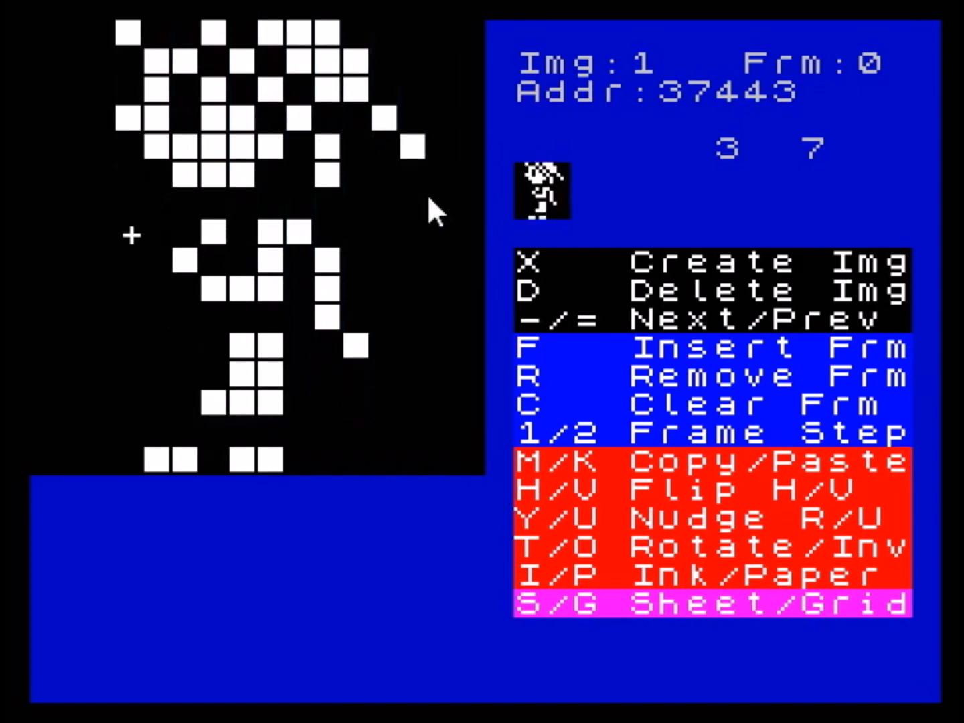
{"action": "key", "text": "u"}
{"action": "key", "text": "u"}
{"action": "key", "text": "u"}
{"action": "key", "text": "u"}
{"action": "key", "text": "u"}
{"action": "key", "text": "u"}
{"action": "key", "text": "u"}
{"action": "key", "text": "u"}
{"action": "key", "text": "u"}
{"action": "key", "text": "u"}
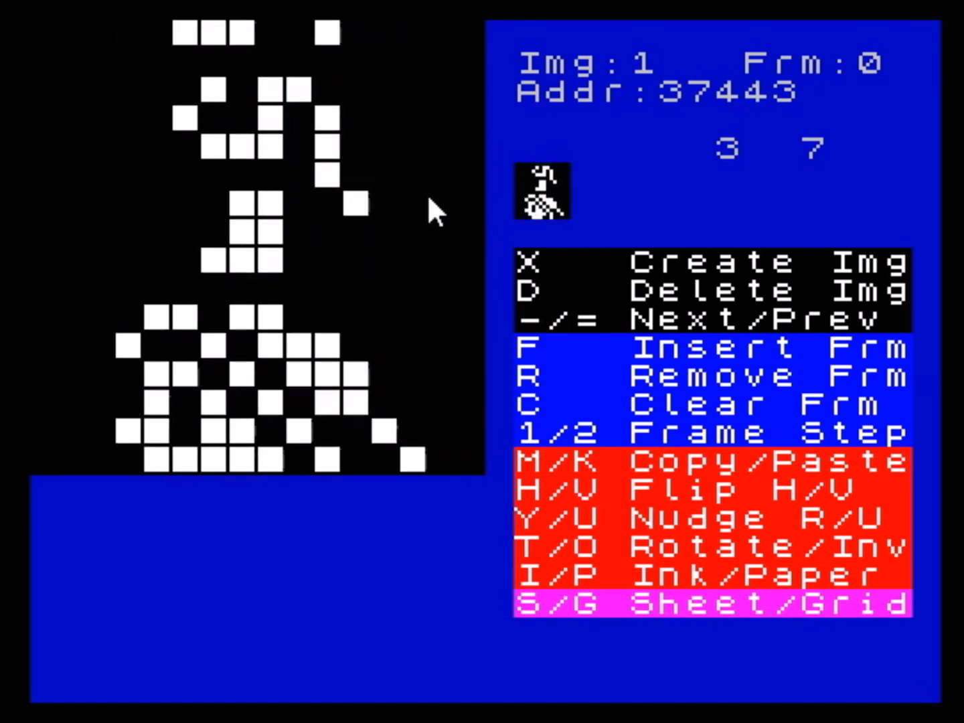
{"action": "key", "text": "u"}
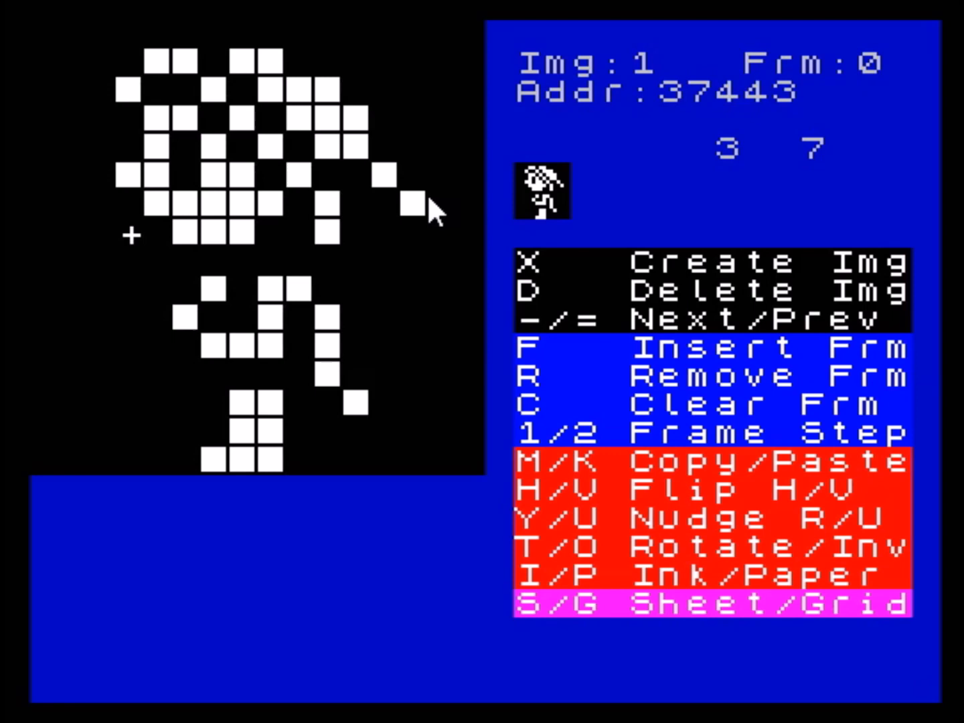
- Invert all pixels of image 1 and invert them back
{"action": "key", "text": "o"}
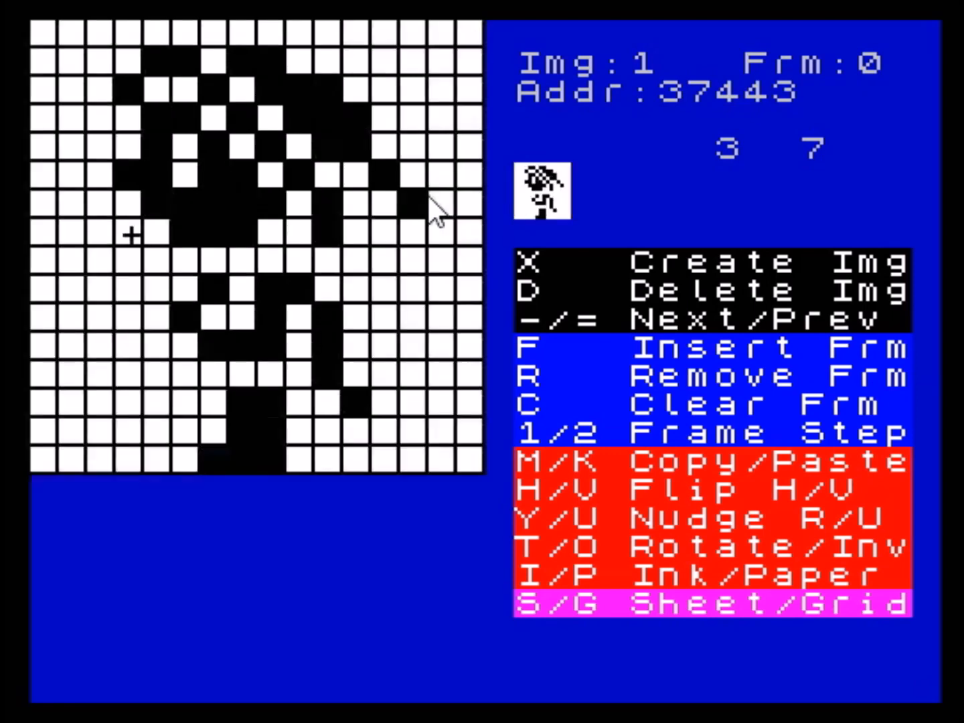
{"action": "key", "text": "o"}
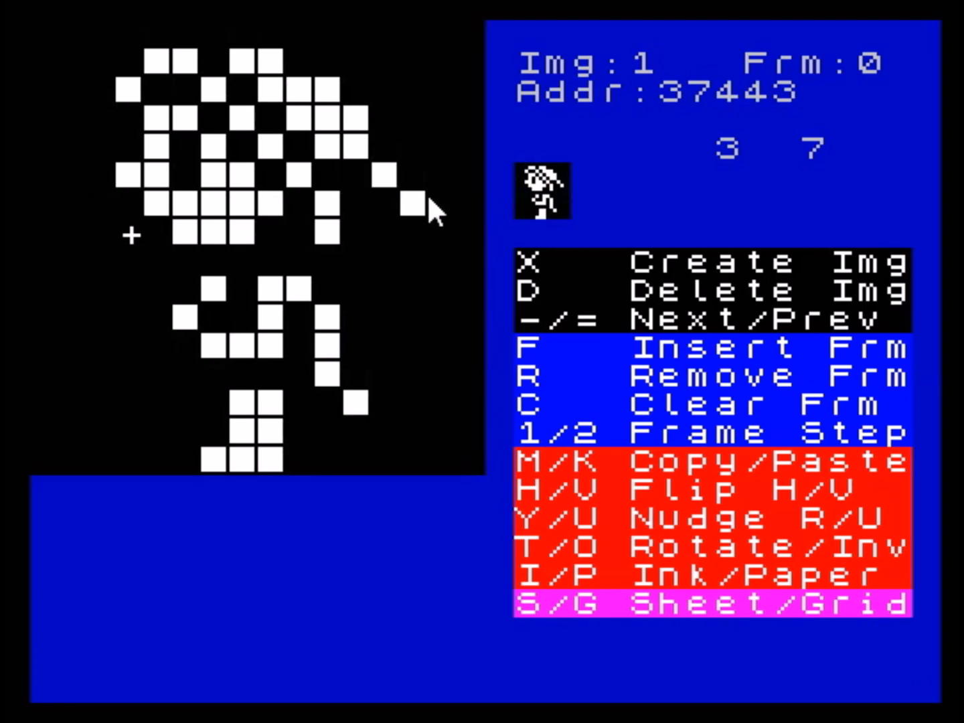
{"action": "key", "text": "Right"}
{"action": "key", "text": "Right"}
{"action": "key", "text": "Right"}
{"action": "key", "text": "Right"}
{"action": "key", "text": "Down"}
{"action": "key", "text": "Left"}
{"action": "key", "text": "Left"}
{"action": "key", "text": "Left"}
{"action": "key", "text": "Left"}
{"action": "key", "text": "Left"}
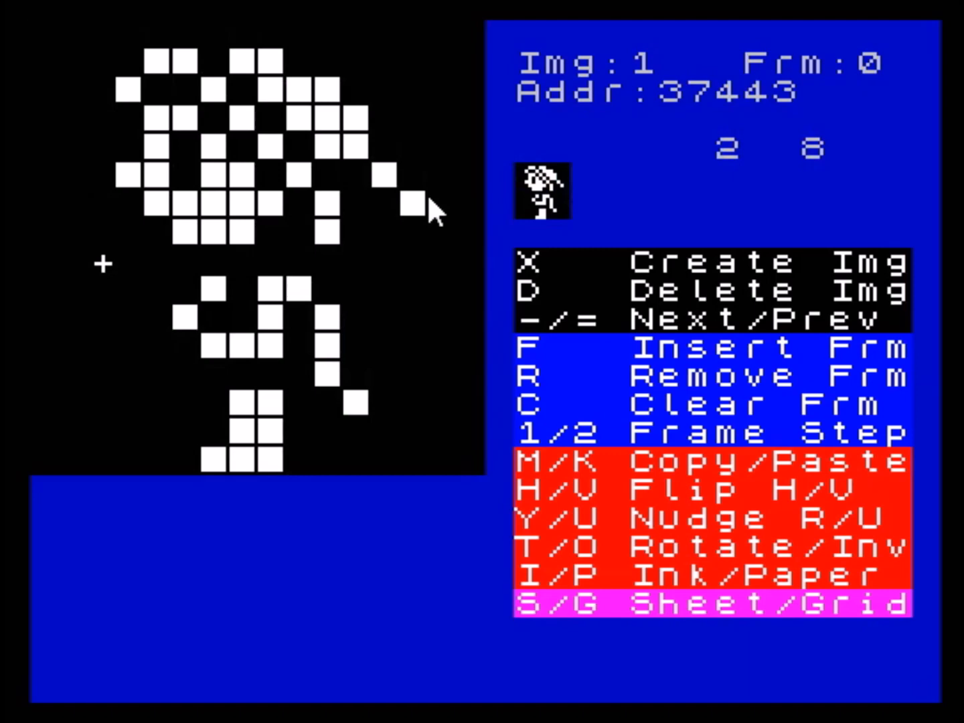
- Cycle the whole sprite's ink colour through blue and red back to white
{"action": "key", "text": "i"}
{"action": "key", "text": "i"}
{"action": "key", "text": "i"}
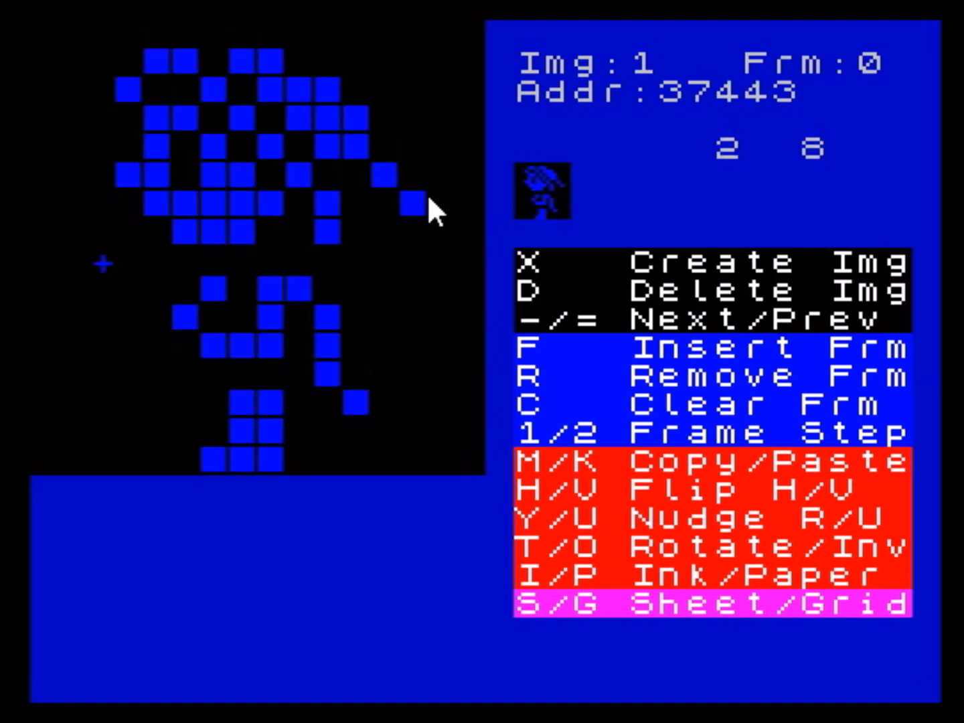
{"action": "key", "text": "i"}
{"action": "key", "text": "i"}
{"action": "key", "text": "i"}
{"action": "key", "text": "i"}
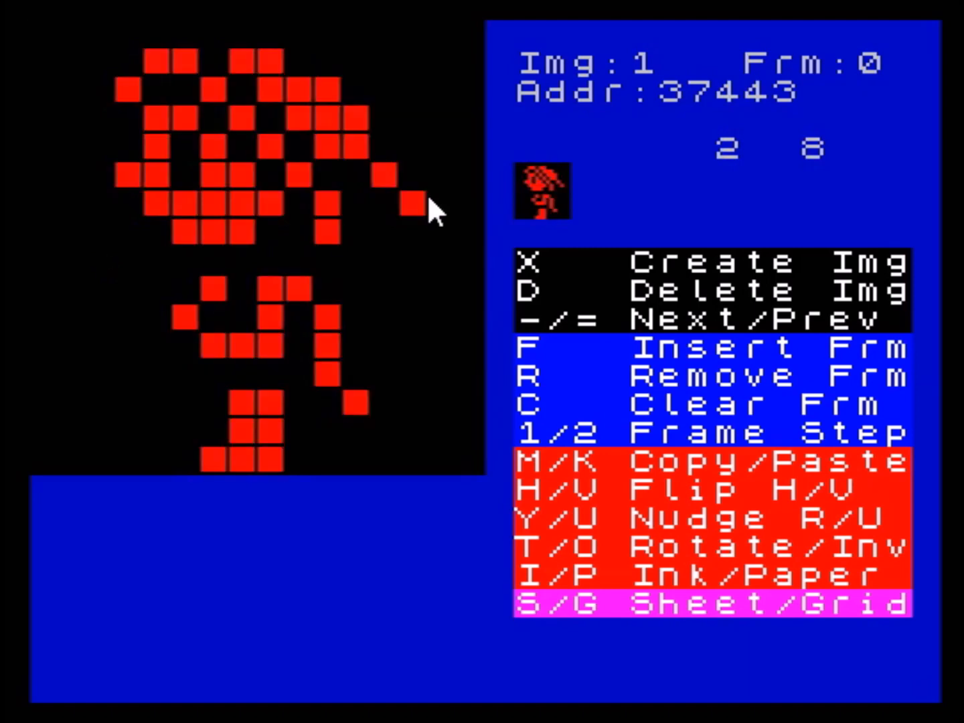
{"action": "key", "text": "i"}
{"action": "key", "text": "i"}
{"action": "key", "text": "i"}
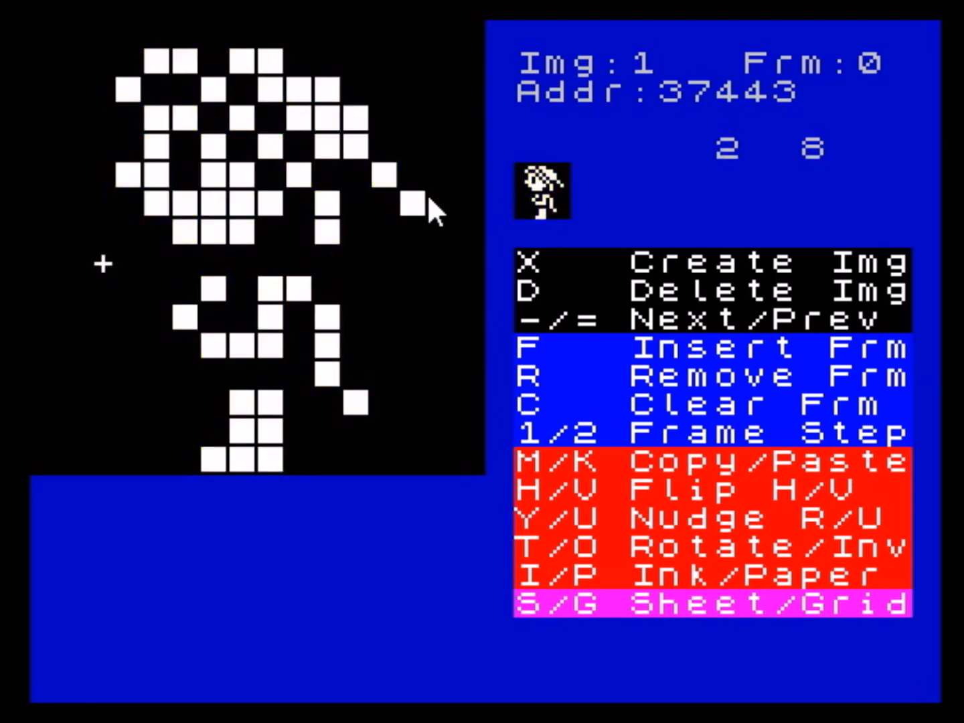
- Cycle the whole sprite's paper colour through red and magenta back to black
{"action": "key", "text": "p"}
{"action": "key", "text": "p"}
{"action": "key", "text": "p"}
{"action": "key", "text": "p"}
{"action": "key", "text": "p"}
{"action": "key", "text": "p"}
{"action": "key", "text": "p"}
{"action": "key", "text": "p"}
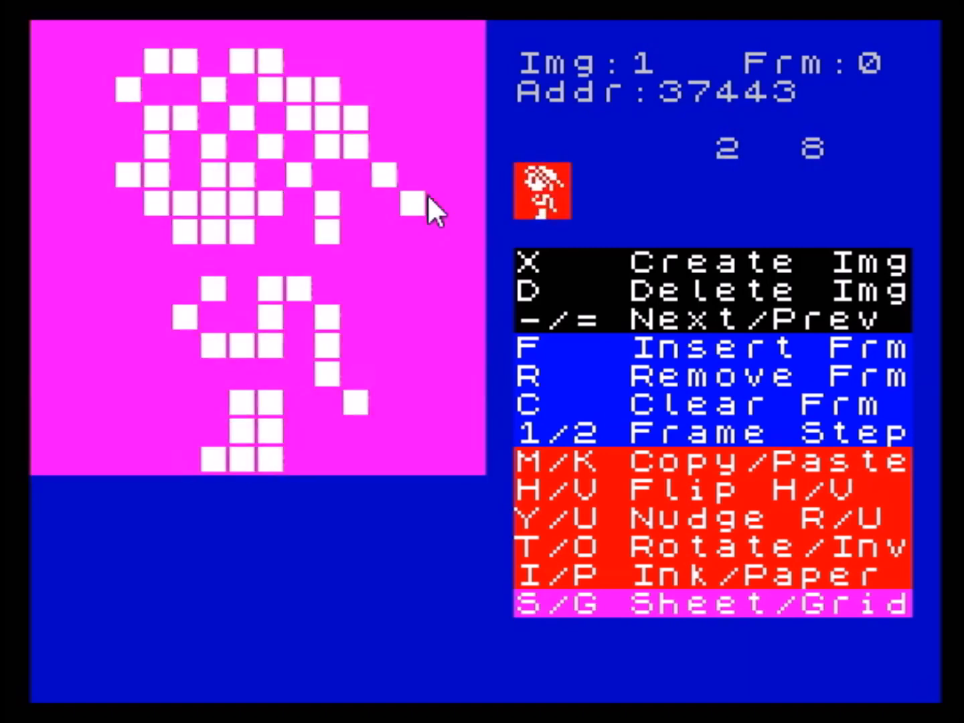
{"action": "key", "text": "p"}
{"action": "key", "text": "p"}
{"action": "key", "text": "p"}
{"action": "key", "text": "p"}
{"action": "key", "text": "p"}
{"action": "key", "text": "p"}
{"action": "key", "text": "p"}
{"action": "key", "text": "p"}
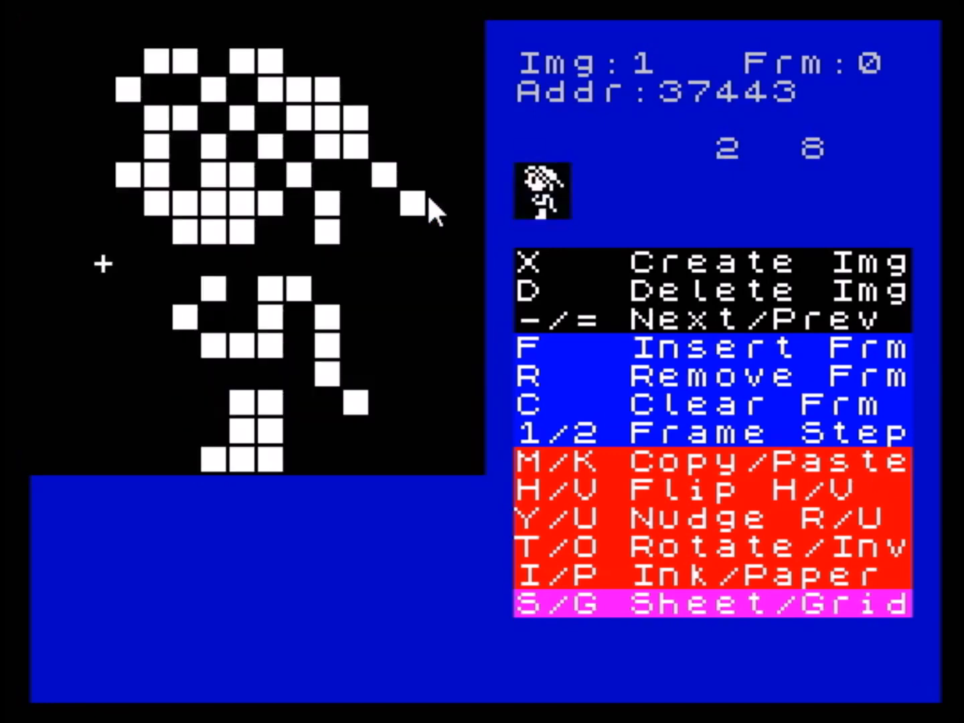
- Toggle the sprite's brightness off and on repeatedly, ending with bright white pixels
{"action": "key", "text": "b"}
{"action": "key", "text": "b"}
{"action": "key", "text": "b"}
{"action": "key", "text": "b"}
{"action": "key", "text": "b"}
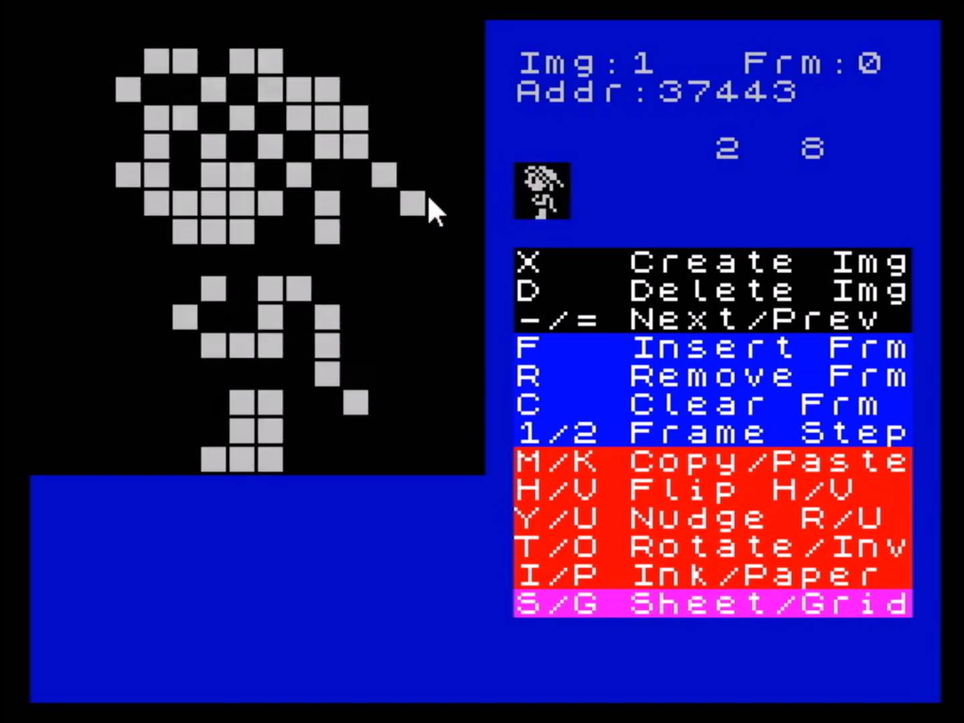
{"action": "key", "text": "b"}
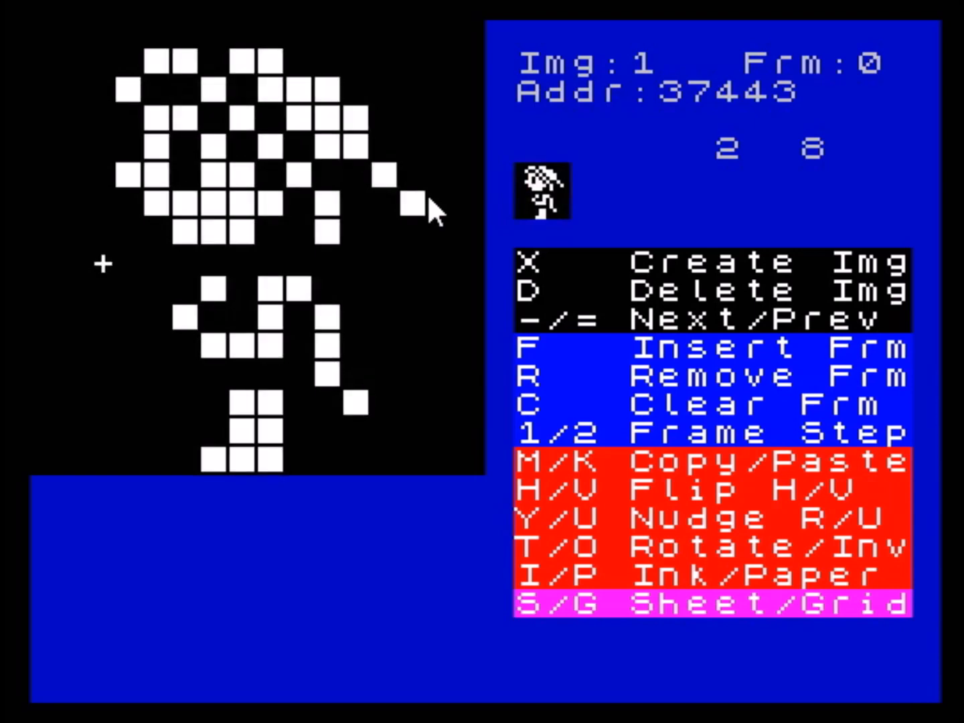
- Set the ink colour of only the sprite's upper-left 8x8 cell to green
{"action": "key", "text": "Right"}
{"action": "key", "text": "Right"}
{"action": "key", "text": "Right"}
{"action": "key", "text": "Up"}
{"action": "key", "text": "Up"}
{"action": "key", "text": "Up"}
{"action": "key", "text": "Left"}
{"action": "key", "text": "Left"}
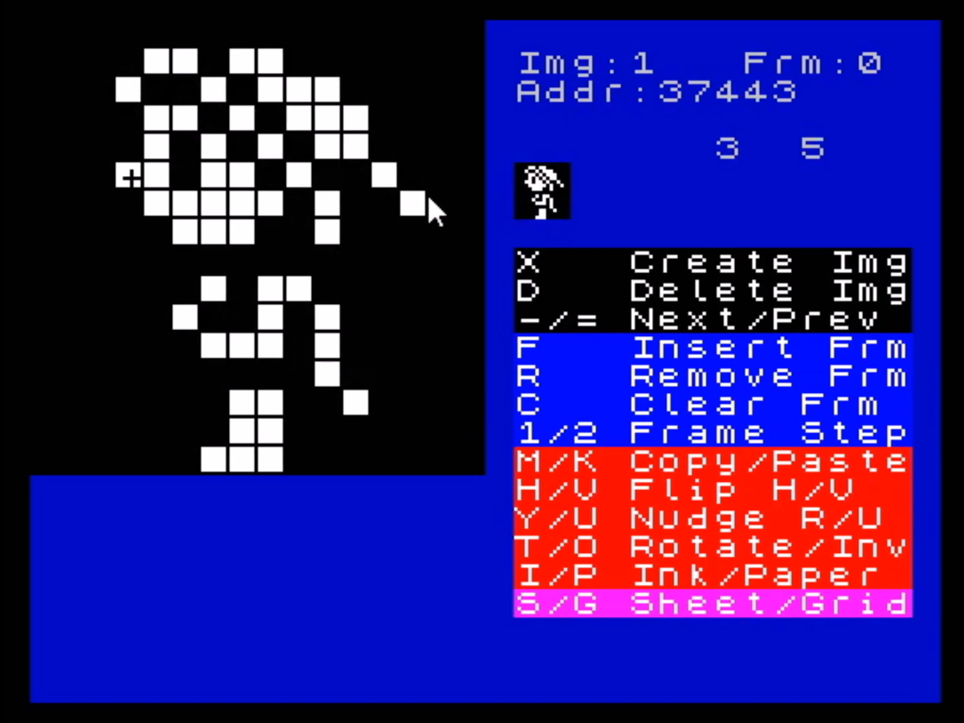
{"action": "key", "text": "i"}
{"action": "key", "text": "i"}
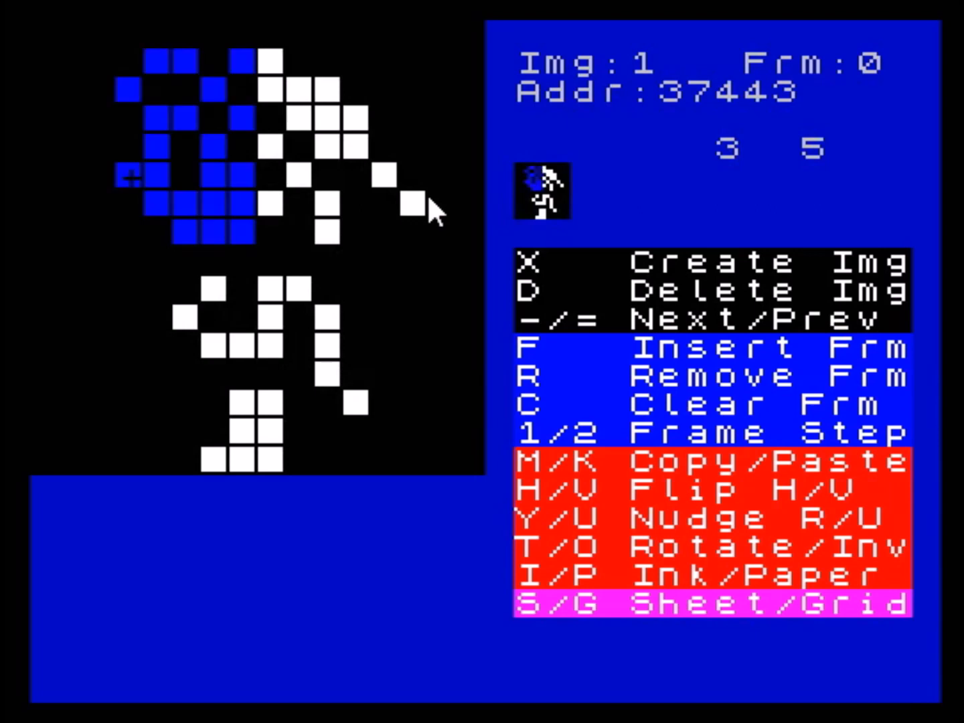
{"action": "key", "text": "i"}
{"action": "key", "text": "i"}
{"action": "key", "text": "i"}
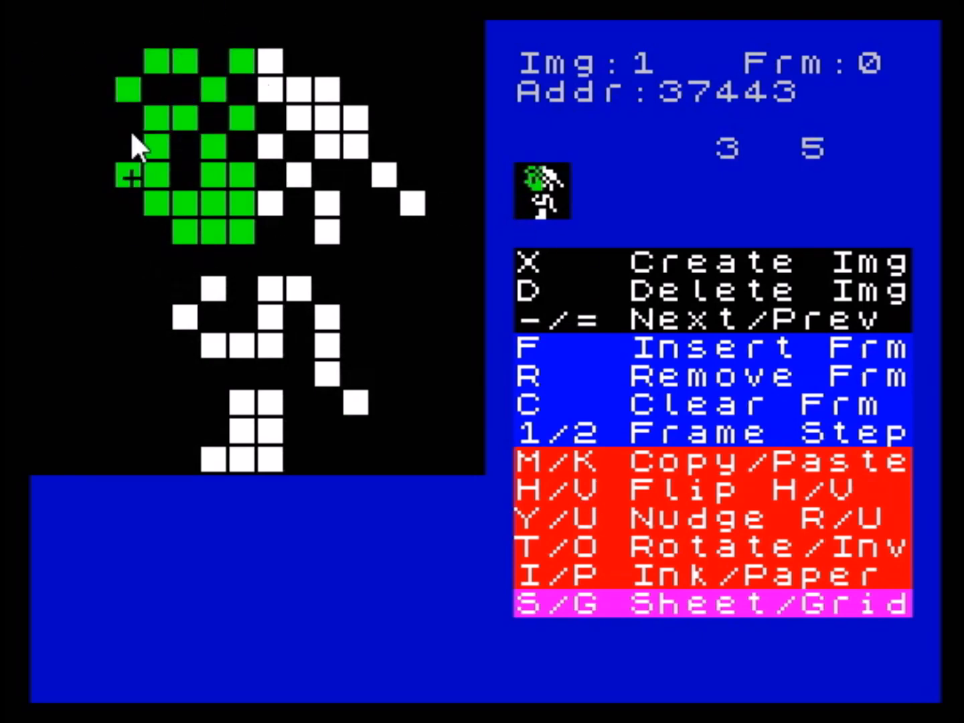
- Set the ink colour of only the sprite's upper-right 8x8 cell to red
{"action": "key", "text": "Down"}
{"action": "key", "text": "Down"}
{"action": "key", "text": "Down"}
{"action": "key", "text": "Up"}
{"action": "key", "text": "Up"}
{"action": "key", "text": "Right"}
{"action": "key", "text": "Right"}
{"action": "key", "text": "Right"}
{"action": "key", "text": "Right"}
{"action": "key", "text": "Right"}
{"action": "key", "text": "Right"}
{"action": "key", "text": "Up"}
{"action": "key", "text": "Up"}
{"action": "key", "text": "Up"}
{"action": "key", "text": "Up"}
{"action": "key", "text": "i"}
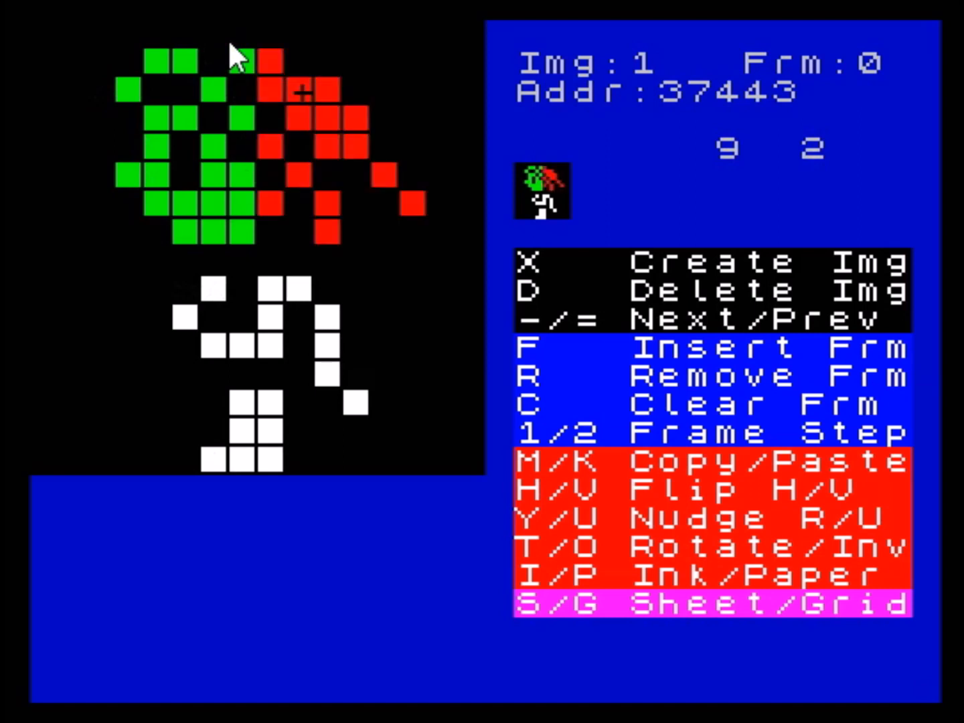
- Cycle the paper colour of the sprite's upper-right cell back to black, and place the cursor at column 10, row 10
{"action": "key", "text": "Right"}
{"action": "key", "text": "Down"}
{"action": "key", "text": "Down"}
{"action": "key", "text": "Down"}
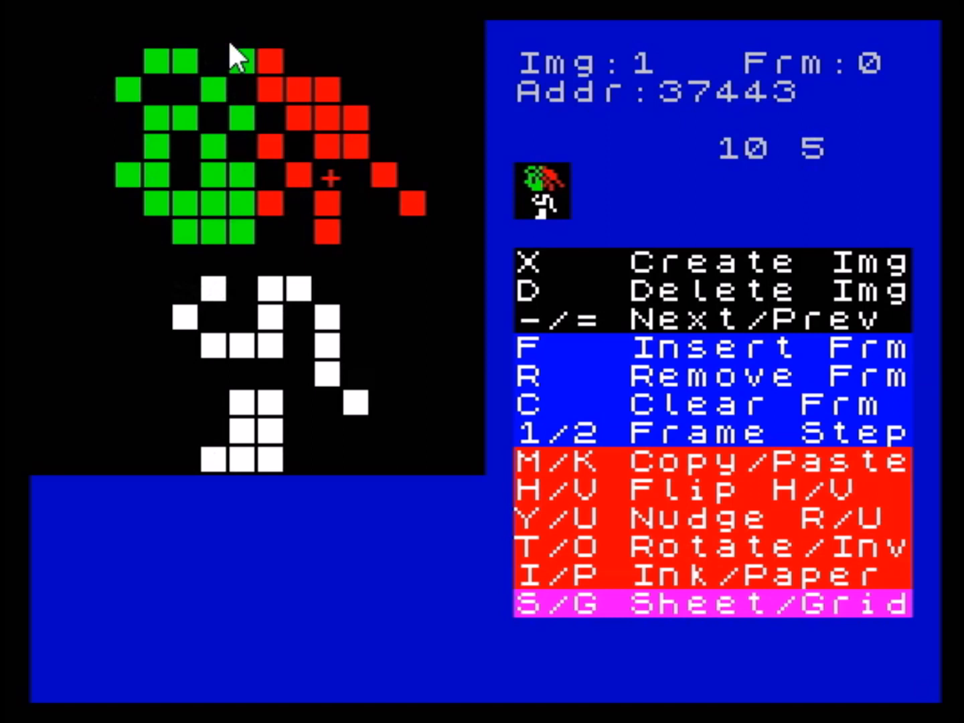
{"action": "key", "text": "p"}
{"action": "key", "text": "p"}
{"action": "key", "text": "p"}
{"action": "key", "text": "p"}
{"action": "key", "text": "p"}
{"action": "key", "text": "p"}
{"action": "key", "text": "p"}
{"action": "key", "text": "Down"}
{"action": "key", "text": "Down"}
{"action": "key", "text": "Down"}
{"action": "key", "text": "Down"}
{"action": "key", "text": "Down"}
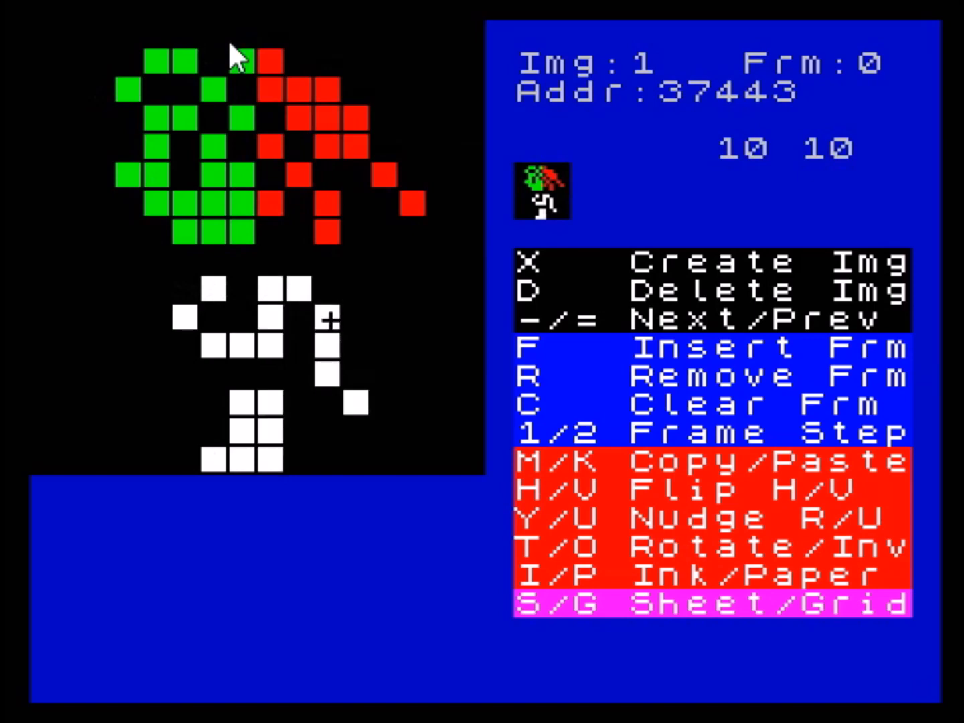
- Leave the sprite editor for the main menu, reopen the sprites, and go to image 1
{"action": "key", "text": "Return"}
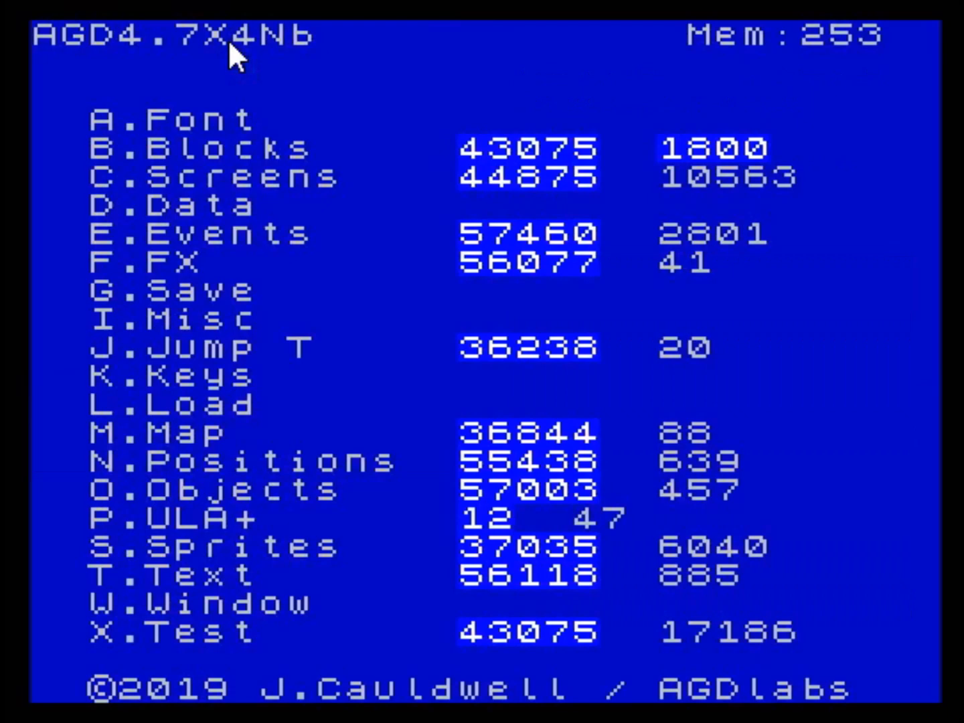
{"action": "key", "text": "n"}
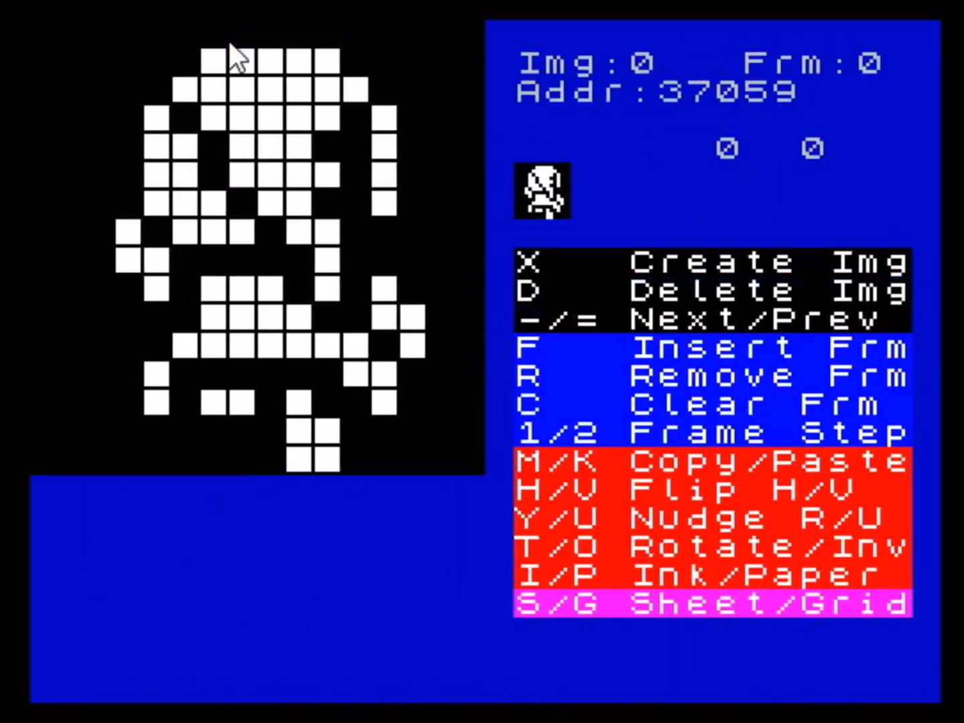
{"action": "key", "text": "minus"}
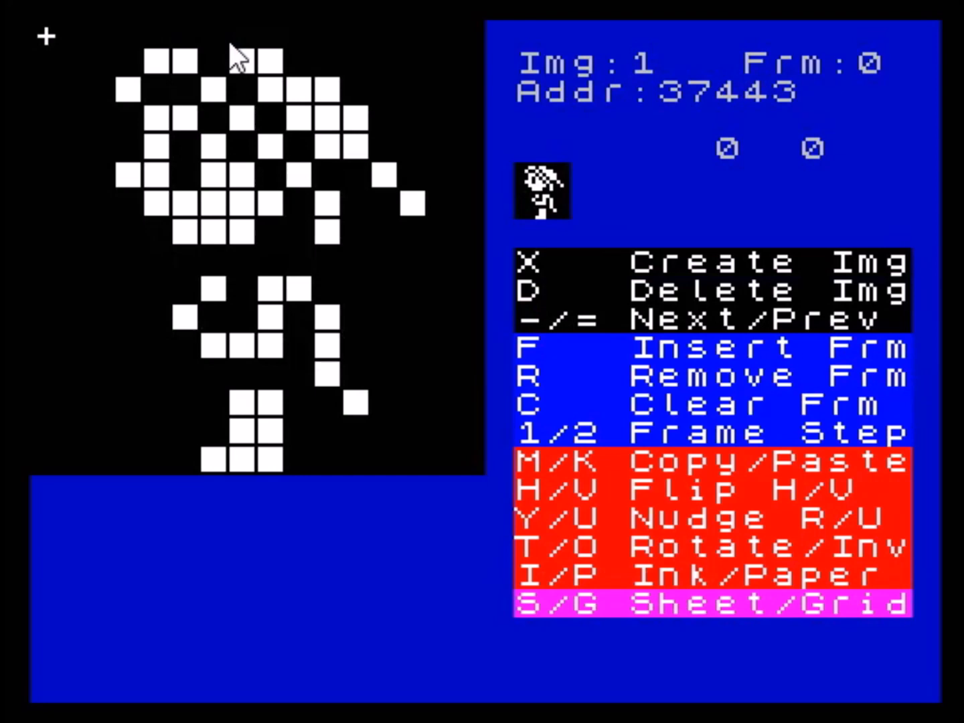
- Cycle image 1's paper colour through red and magenta, returning it to black
{"action": "key", "text": "p"}
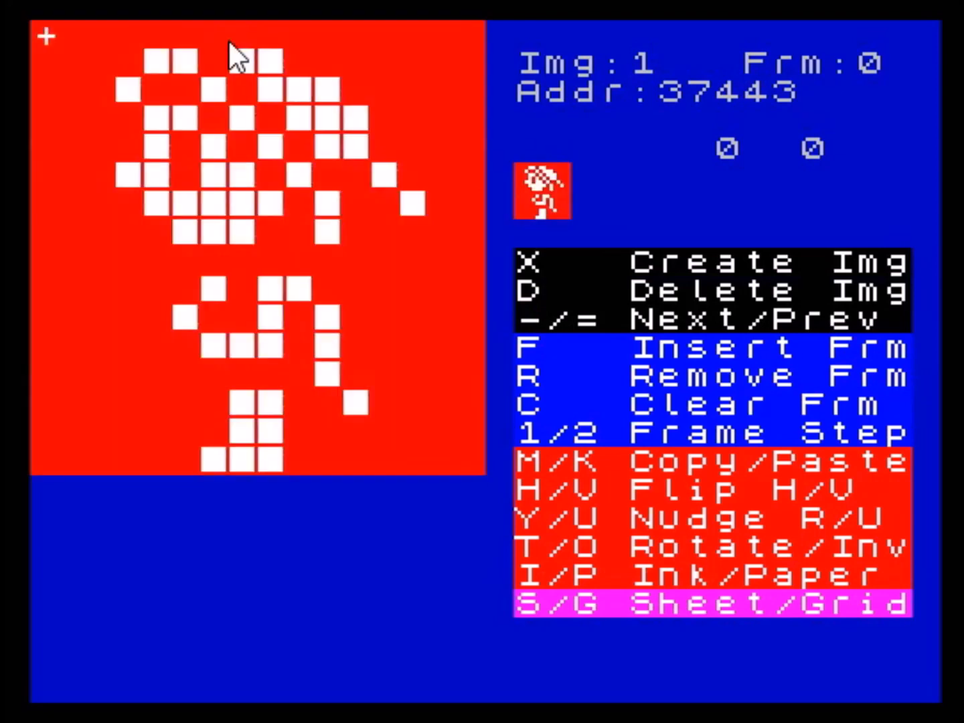
{"action": "key", "text": "p"}
{"action": "key", "text": "p"}
{"action": "key", "text": "p"}
{"action": "key", "text": "p"}
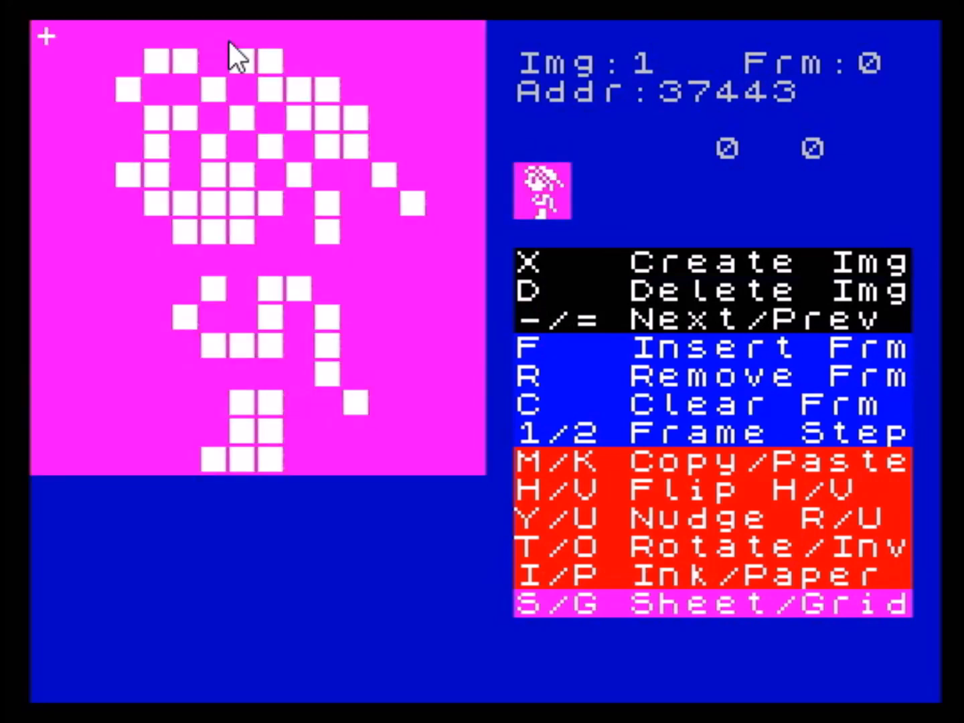
{"action": "key", "text": "p"}
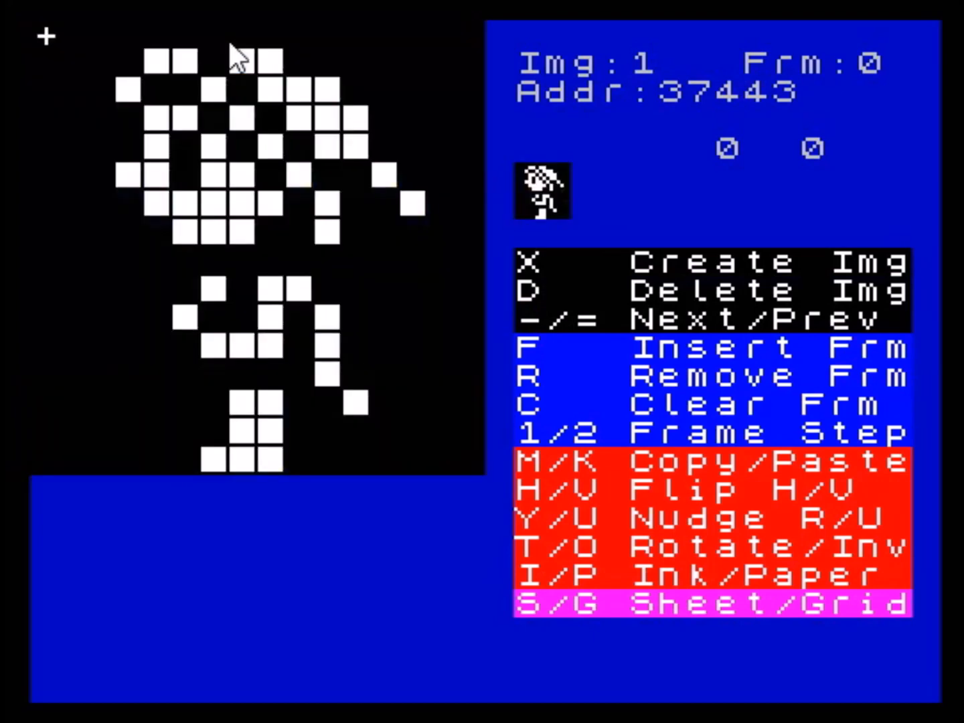
- Copy image 1's frame and paste it into a newly created image
{"action": "left_click", "coordinate": [229, 42]}
{"action": "key", "text": "m"}
{"action": "key", "text": "x"}
{"action": "key", "text": "k"}
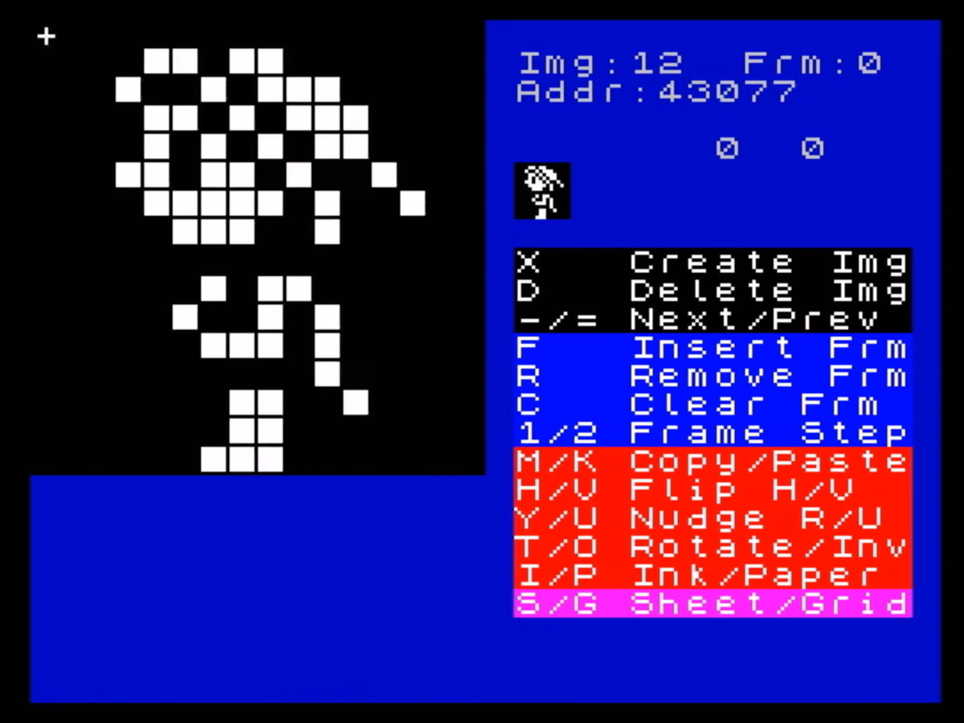
- Clear the new image's frame and switch to the block editor
{"action": "key", "text": "c"}
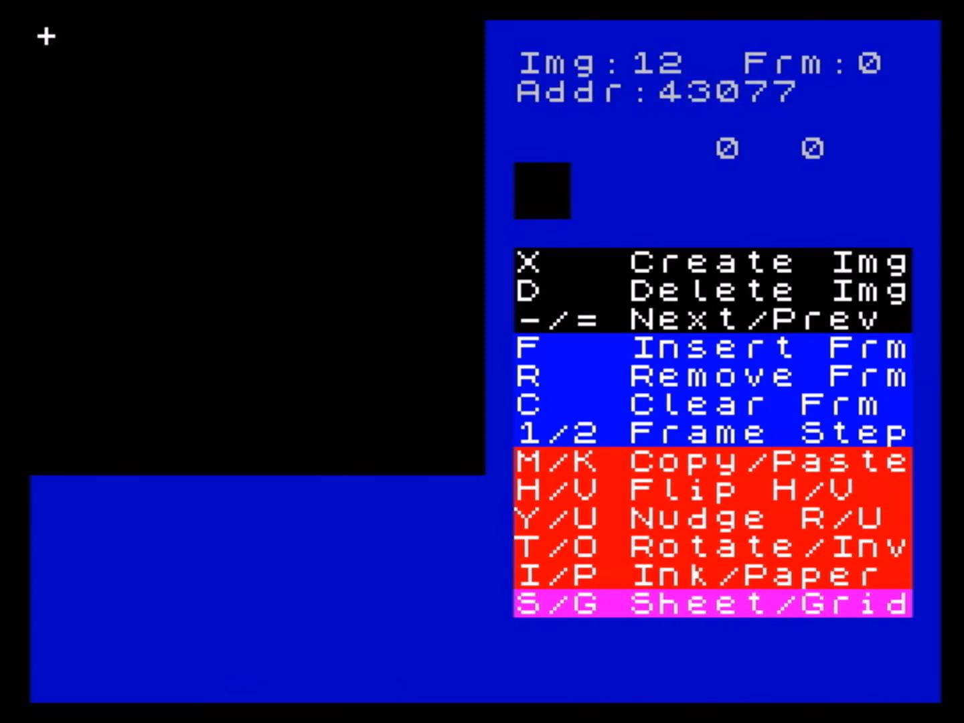
{"action": "key", "text": "Return"}
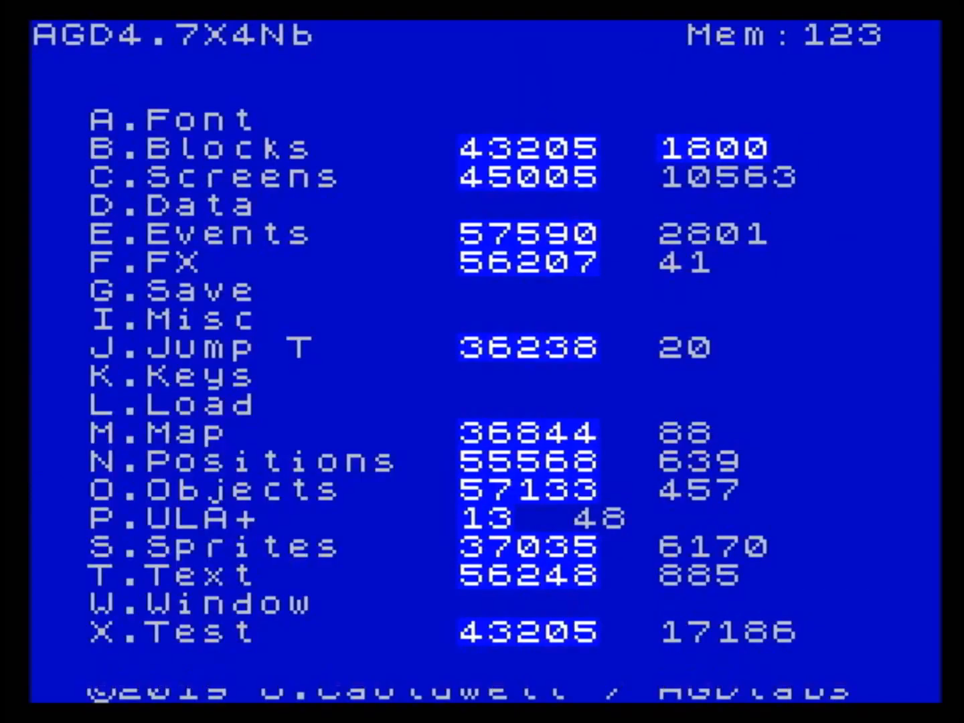
{"action": "key", "text": "b"}
{"action": "key", "text": "Right"}
{"action": "key", "text": "Right"}
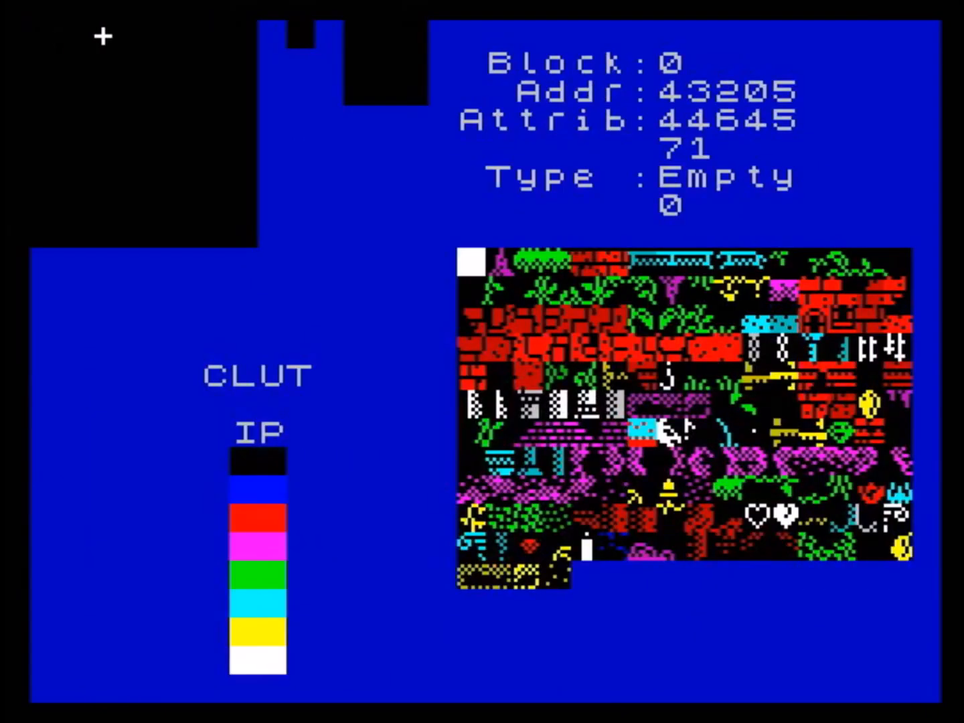
- Select the white heart outline, block 154, and copy it
{"action": "key", "text": "n"}
{"action": "key", "text": "n"}
{"action": "key", "text": "n"}
{"action": "key", "text": "n"}
{"action": "key", "text": "n"}
{"action": "key", "text": "n"}
{"action": "key", "text": "n"}
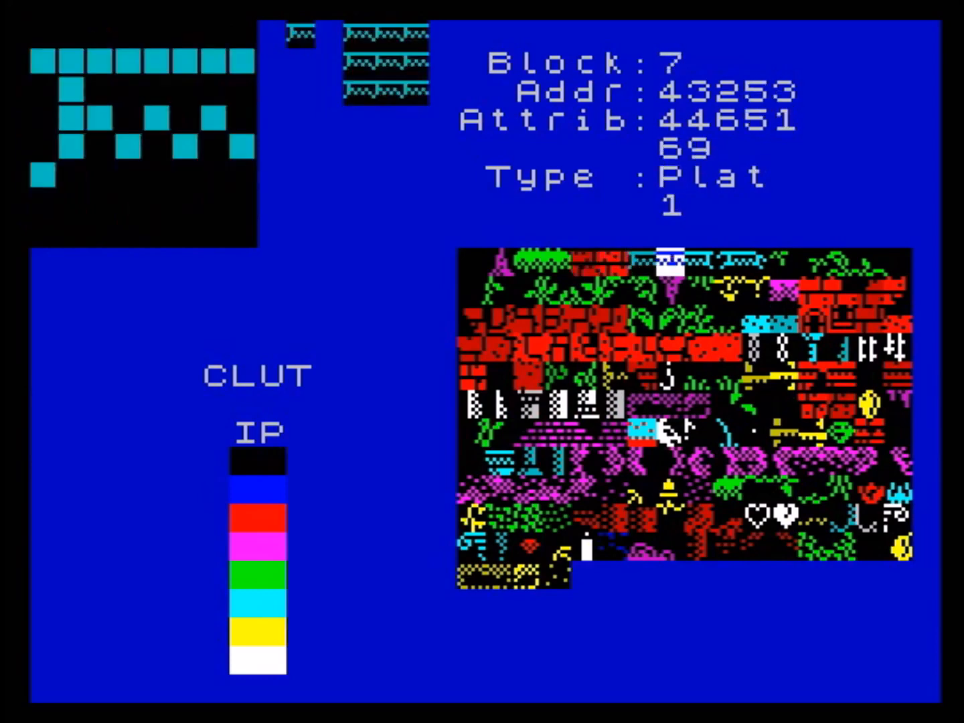
{"action": "key", "text": "n"}
{"action": "key", "text": "n"}
{"action": "key", "text": "n"}
{"action": "key", "text": "n"}
{"action": "key", "text": "n"}
{"action": "key", "text": "n"}
{"action": "key", "text": "n"}
{"action": "key", "text": "n"}
{"action": "key", "text": "n"}
{"action": "key", "text": "n"}
{"action": "key", "text": "n"}
{"action": "key", "text": "n"}
{"action": "key", "text": "n"}
{"action": "key", "text": "n"}
{"action": "key", "text": "n"}
{"action": "key", "text": "n"}
{"action": "key", "text": "n"}
{"action": "key", "text": "n"}
{"action": "key", "text": "n"}
{"action": "key", "text": "n"}
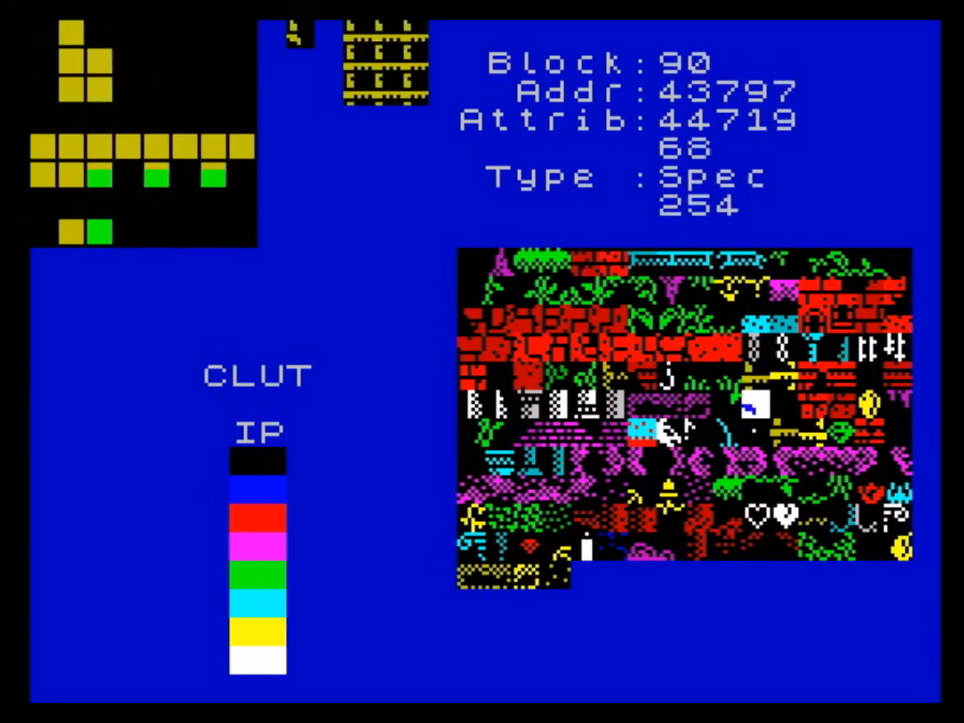
{"action": "key", "text": "n"}
{"action": "key", "text": "n"}
{"action": "key", "text": "n"}
{"action": "key", "text": "n"}
{"action": "key", "text": "n"}
{"action": "key", "text": "n"}
{"action": "key", "text": "n"}
{"action": "key", "text": "n"}
{"action": "key", "text": "n"}
{"action": "key", "text": "n"}
{"action": "key", "text": "n"}
{"action": "key", "text": "n"}
{"action": "key", "text": "n"}
{"action": "key", "text": "n"}
{"action": "key", "text": "n"}
{"action": "key", "text": "n"}
{"action": "key", "text": "n"}
{"action": "key", "text": "n"}
{"action": "key", "text": "n"}
{"action": "key", "text": "n"}
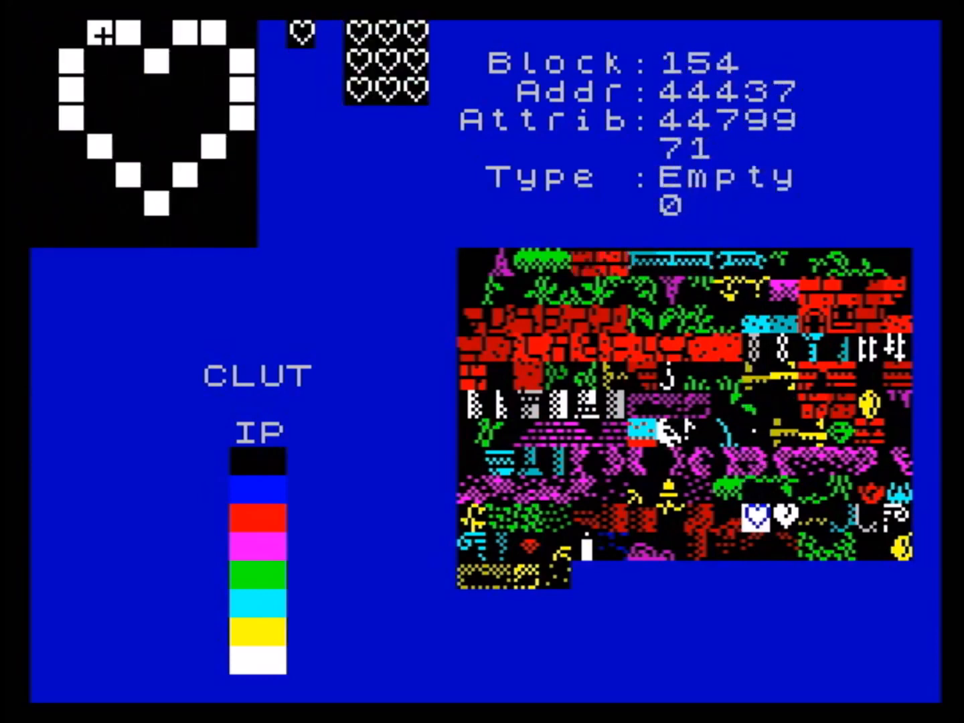
{"action": "key", "text": "c"}
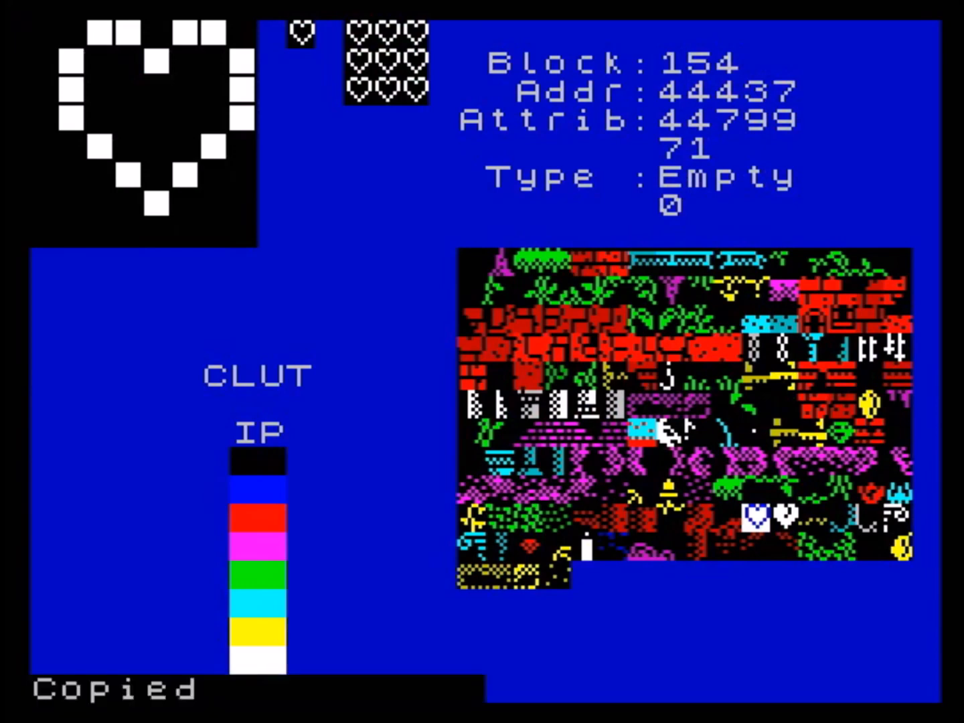
- Return from the blocks to the sprite editor and create a new blank image
{"action": "key", "text": "space"}
{"action": "key", "text": "s"}
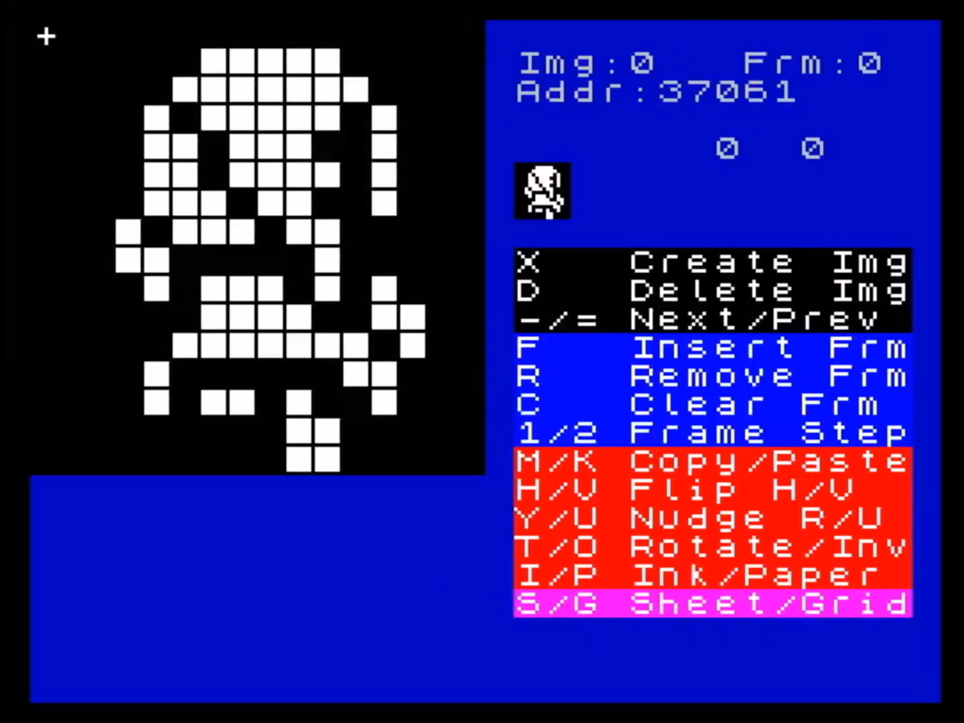
{"action": "key", "text": "x"}
{"action": "key", "text": "y"}
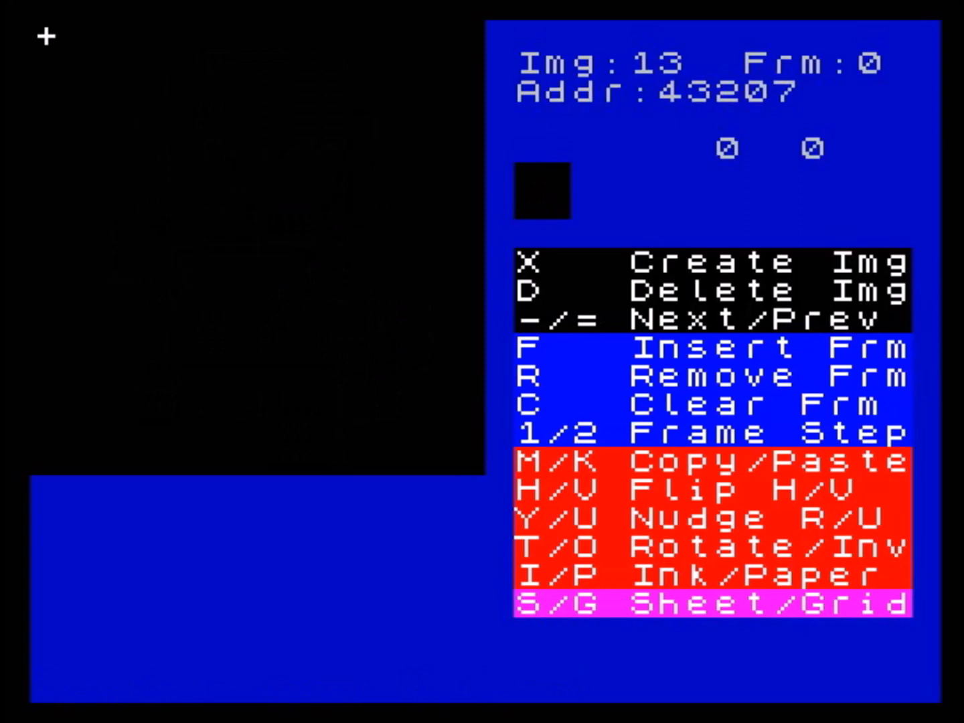
- Try pasting the copied heart block into image 13, and clear the frame
{"action": "key", "text": "k"}
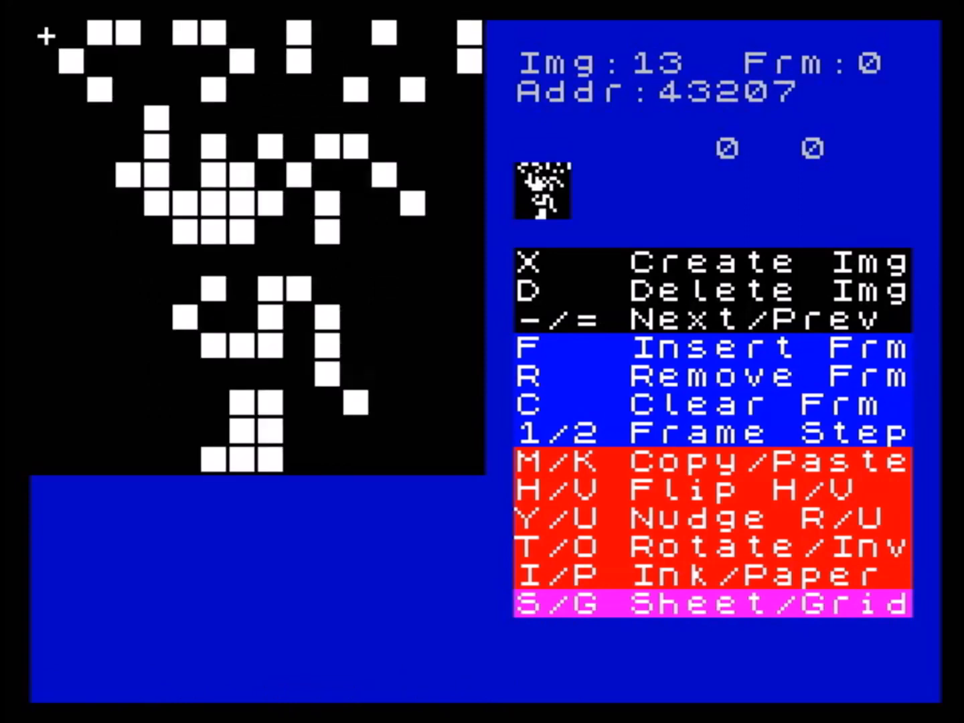
{"action": "key", "text": "c"}
{"action": "key", "text": "y"}
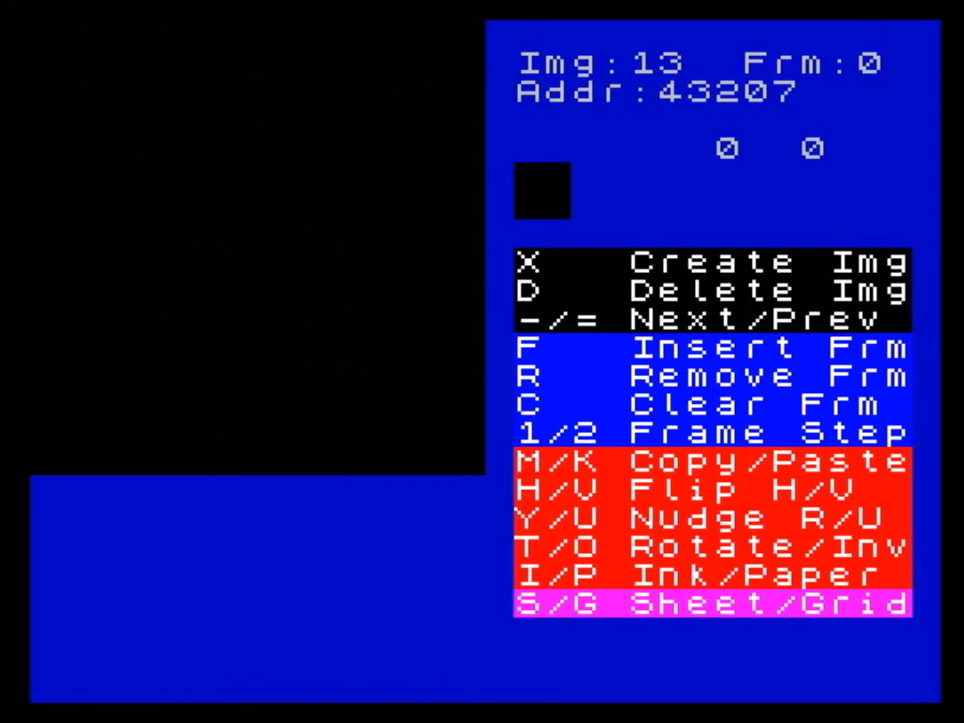
- Paste the copied heart into image 13's blank frame, and place the cursor at column 4, row 6
{"action": "key", "text": "k"}
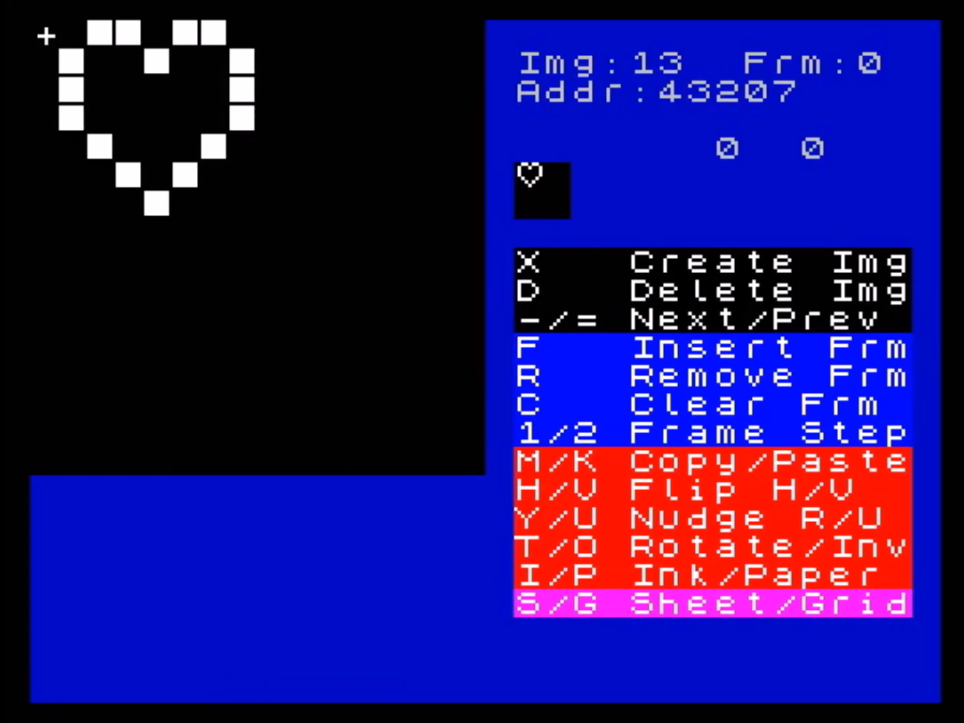
{"action": "key", "text": "Right"}
{"action": "key", "text": "Right"}
{"action": "key", "text": "Right"}
{"action": "key", "text": "Right"}
{"action": "key", "text": "Right"}
{"action": "key", "text": "Right"}
{"action": "key", "text": "Right"}
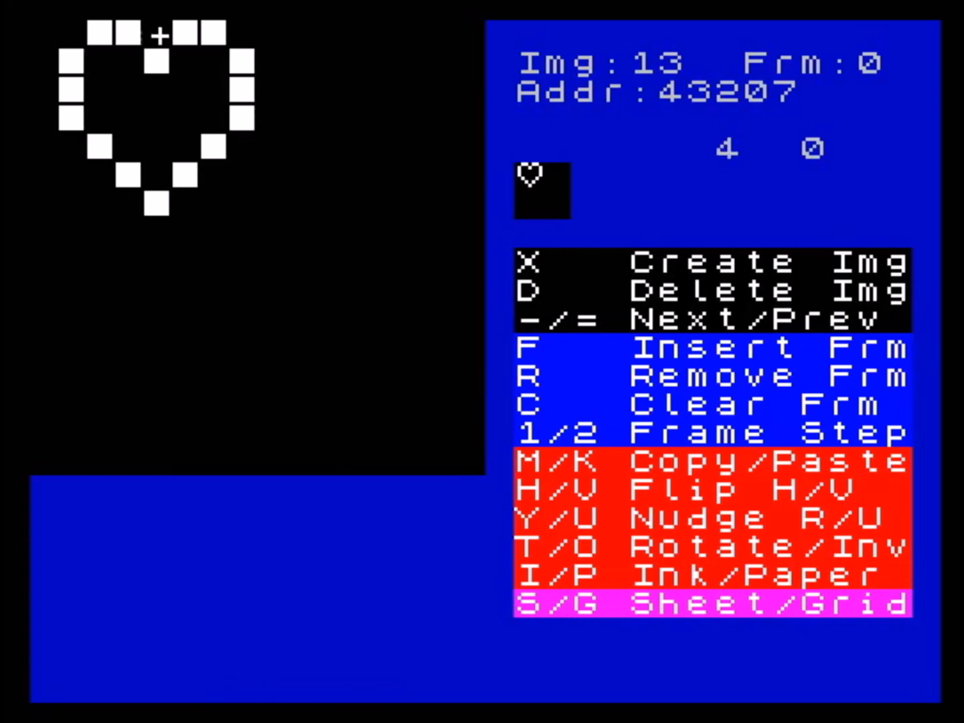
{"action": "key", "text": "Down"}
{"action": "key", "text": "Down"}
{"action": "key", "text": "Down"}
{"action": "key", "text": "Down"}
{"action": "key", "text": "Left"}
{"action": "key", "text": "Left"}
{"action": "key", "text": "Down"}
{"action": "key", "text": "Down"}
{"action": "key", "text": "Left"}
- Nudge the heart right into the sprite's upper-right quarter, and paste a second heart into the upper-left quarter
{"action": "key", "text": "y"}
{"action": "key", "text": "y"}
{"action": "key", "text": "y"}
{"action": "key", "text": "y"}
{"action": "key", "text": "y"}
{"action": "key", "text": "y"}
{"action": "key", "text": "y"}
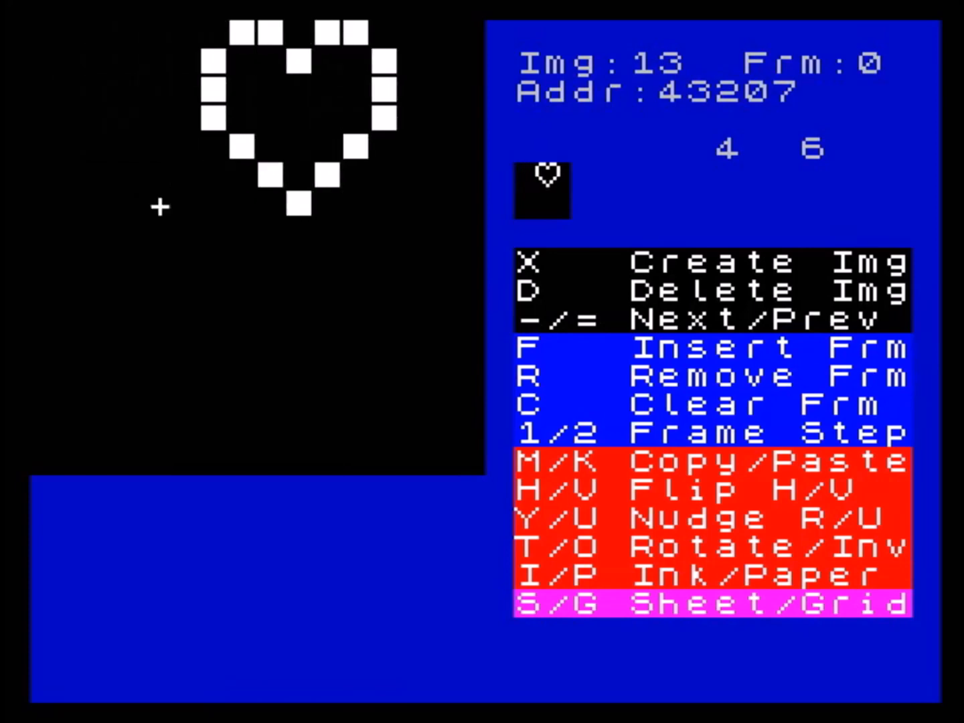
{"action": "key", "text": "y"}
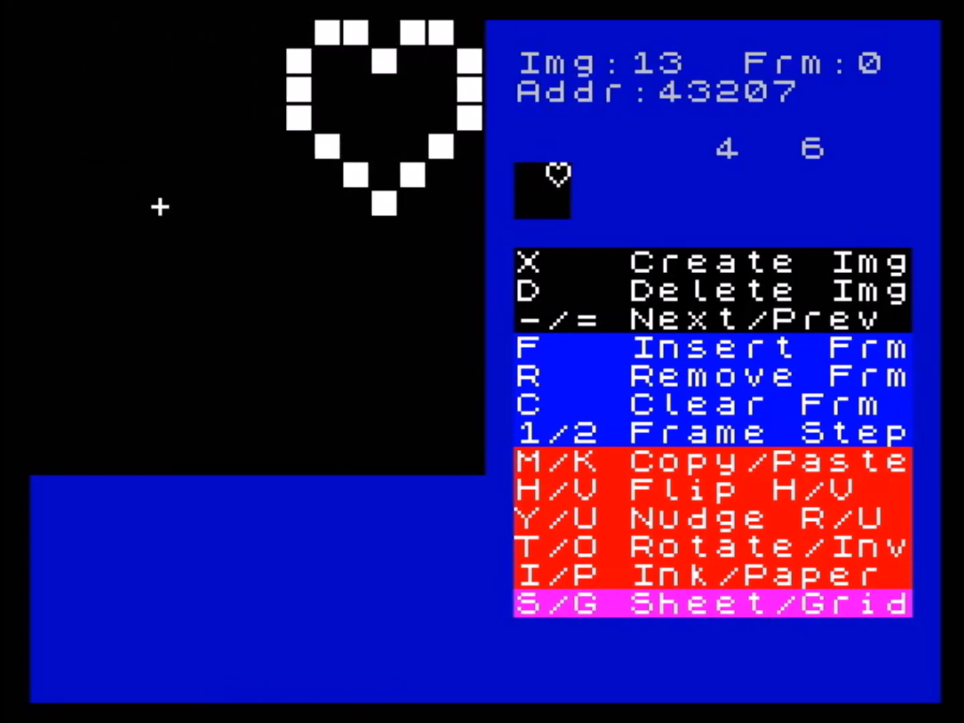
{"action": "key", "text": "k"}
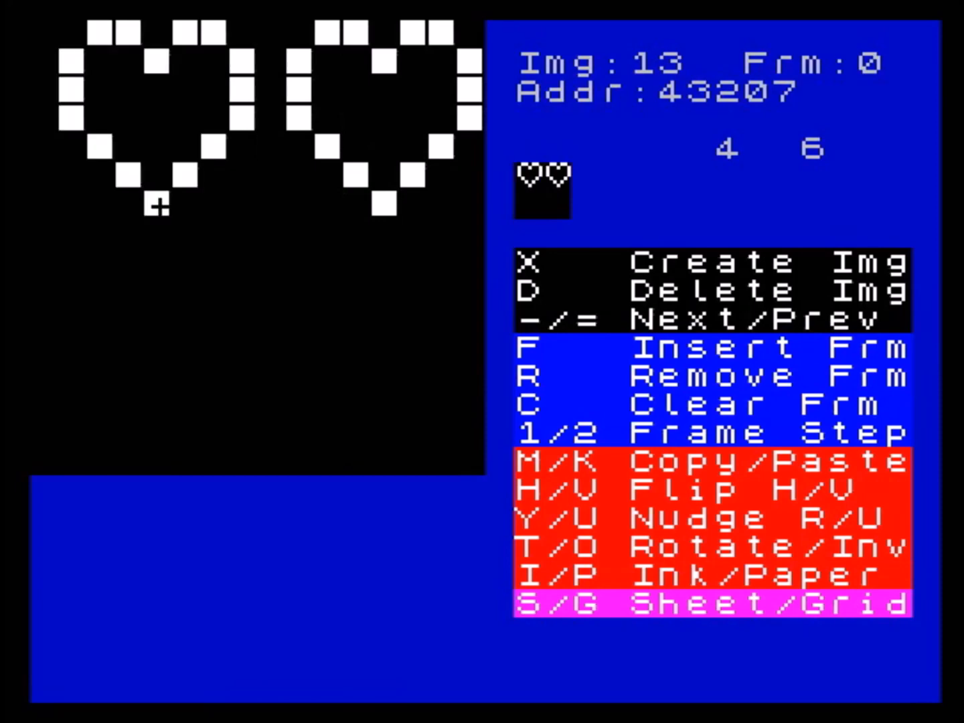
- Nudge the two hearts vertically, wrapping them into the lower half, and paste a third heart into the upper-left quarter
{"action": "key", "text": "u"}
{"action": "key", "text": "u"}
{"action": "key", "text": "u"}
{"action": "key", "text": "u"}
{"action": "key", "text": "u"}
{"action": "key", "text": "u"}
{"action": "key", "text": "u"}
{"action": "key", "text": "u"}
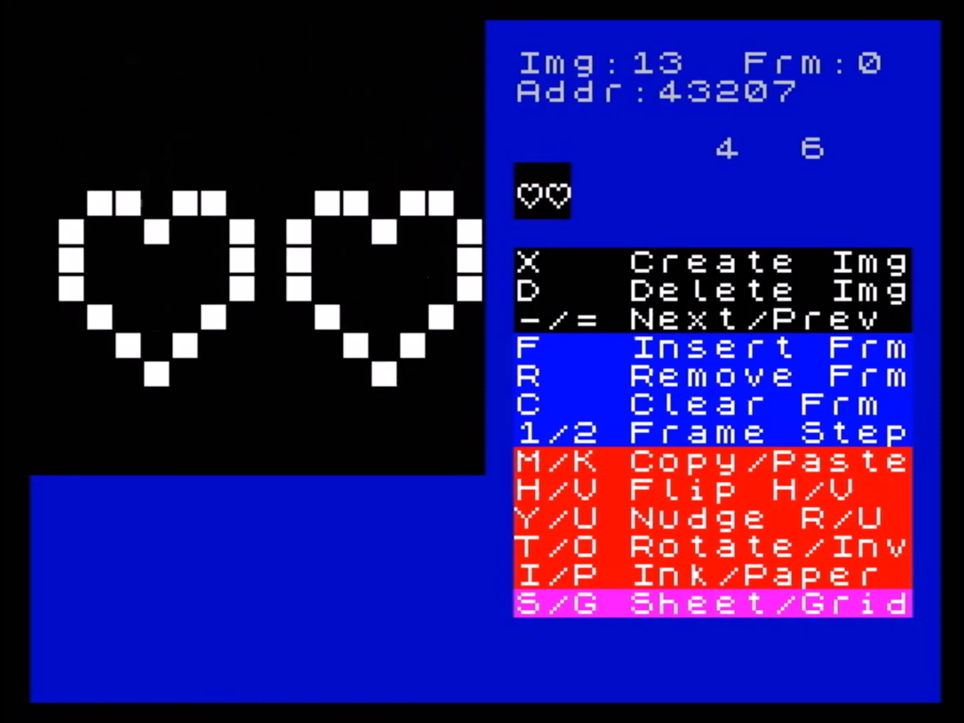
{"action": "key", "text": "k"}
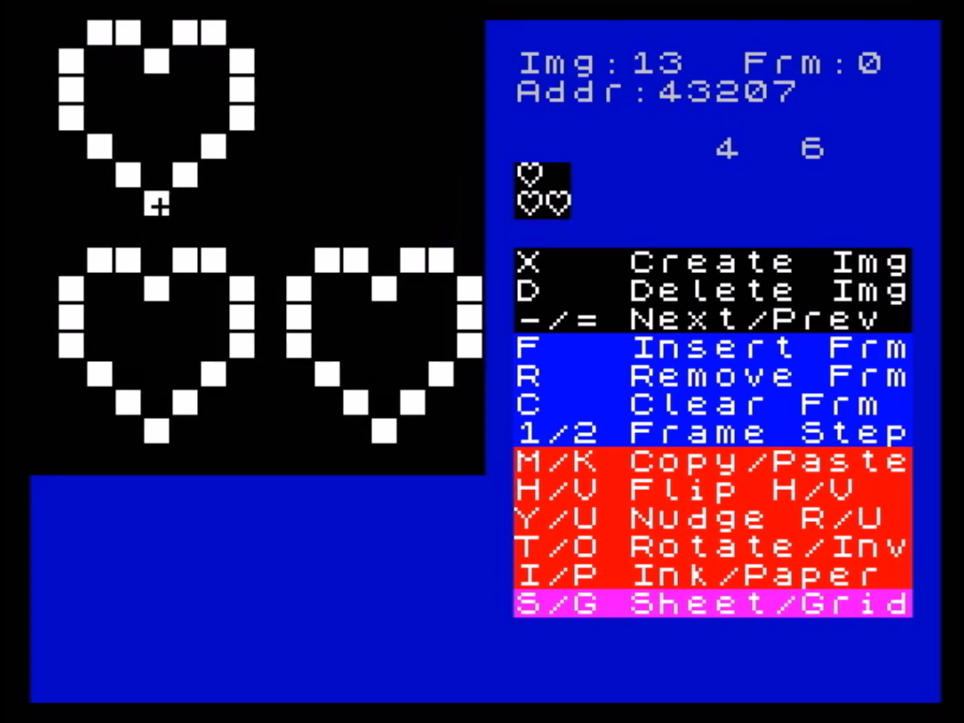
- Nudge the three hearts sideways until the upper-left quarter is empty, and paste a fourth heart there
{"action": "key", "text": "y"}
{"action": "key", "text": "y"}
{"action": "key", "text": "y"}
{"action": "key", "text": "y"}
{"action": "key", "text": "y"}
{"action": "key", "text": "y"}
{"action": "key", "text": "y"}
{"action": "key", "text": "y"}
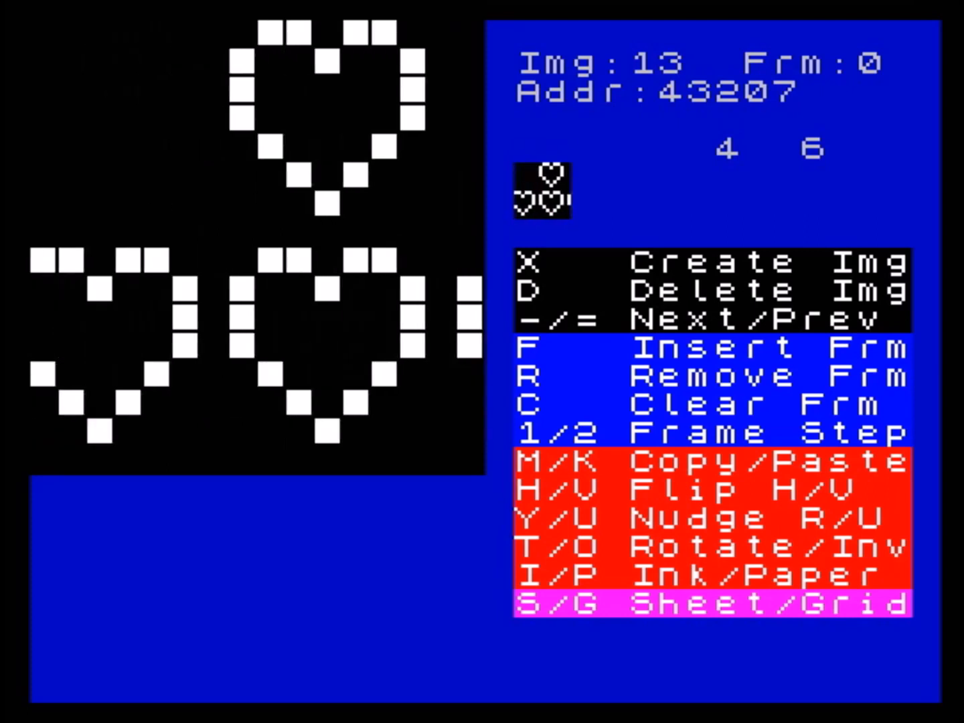
{"action": "key", "text": "k"}
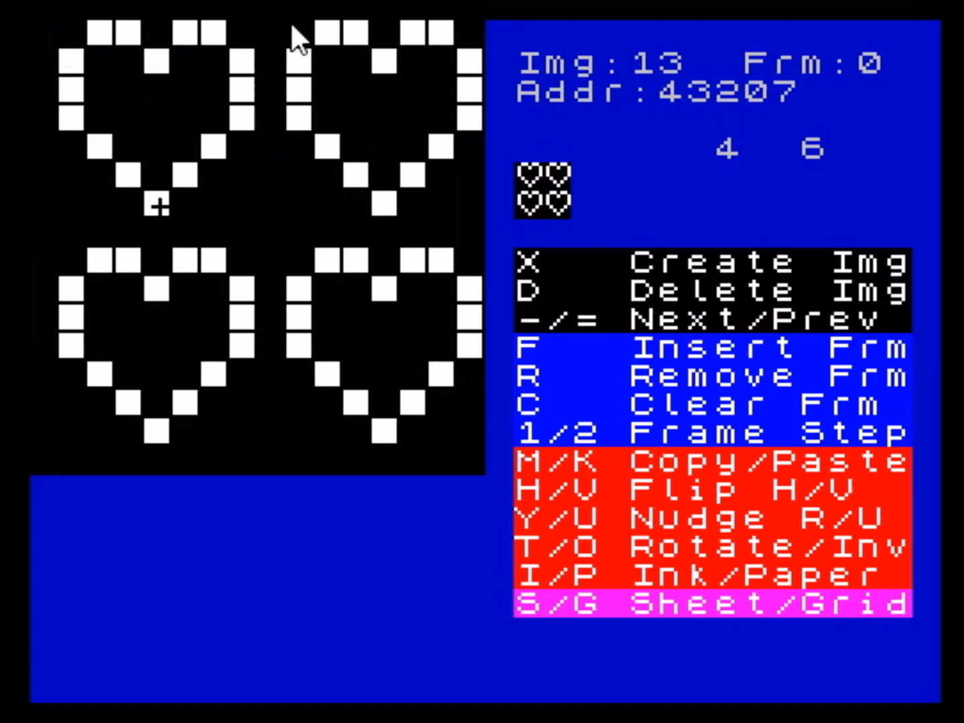
- Clear the four-heart frame of image 13 and go back to image 9
{"action": "key", "text": "c"}
{"action": "key", "text": "y"}
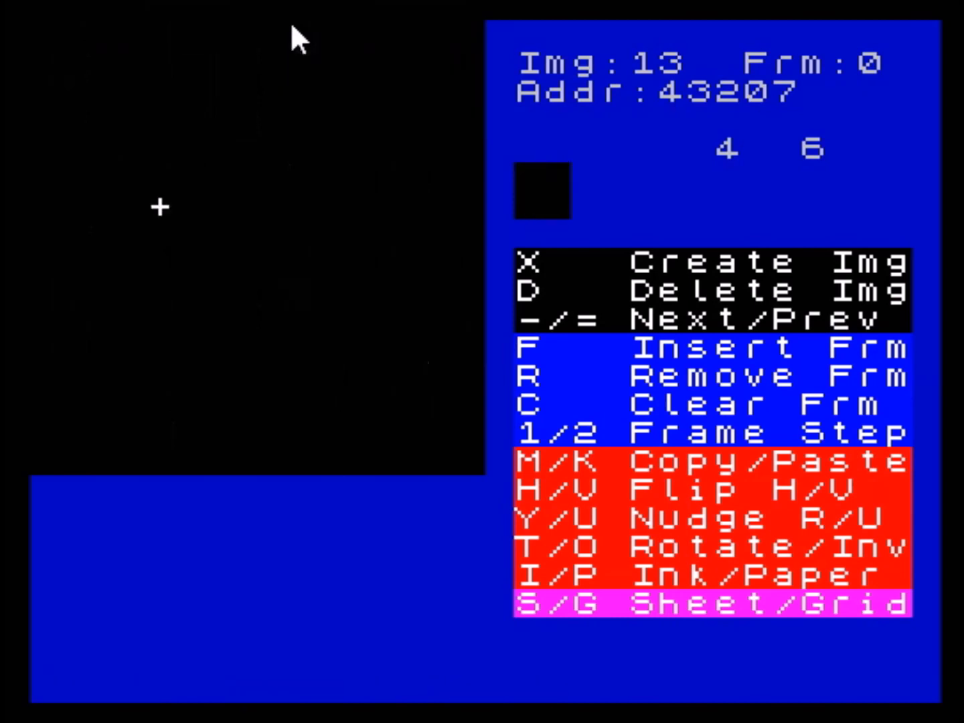
{"action": "key", "text": "equal"}
{"action": "key", "text": "equal"}
{"action": "key", "text": "equal"}
{"action": "key", "text": "equal"}
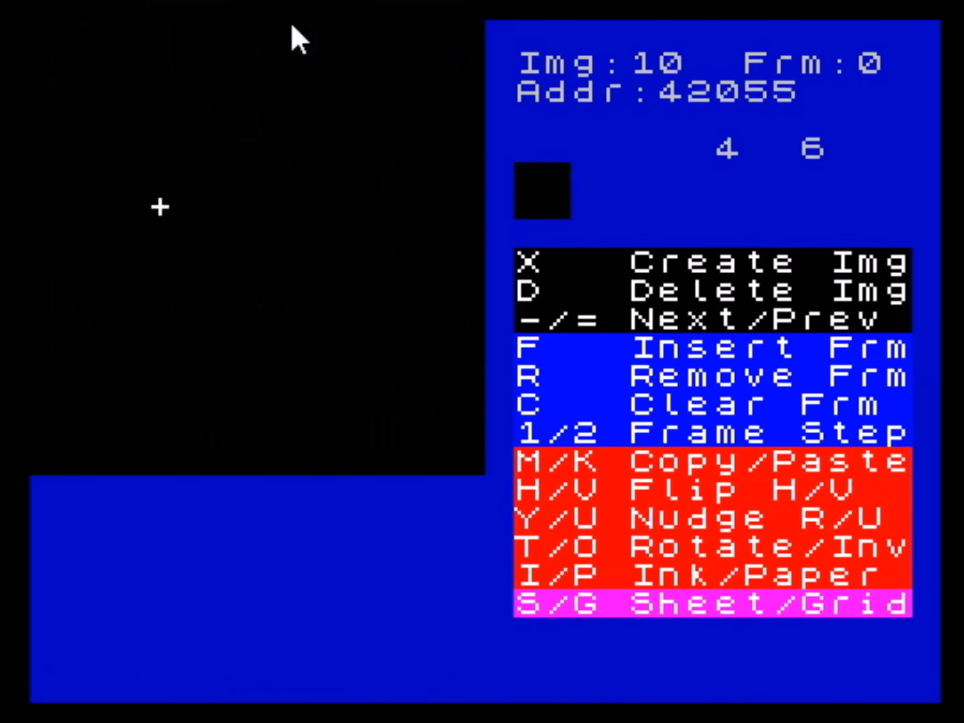
{"action": "key", "text": "equal"}
{"action": "key", "text": "minus"}
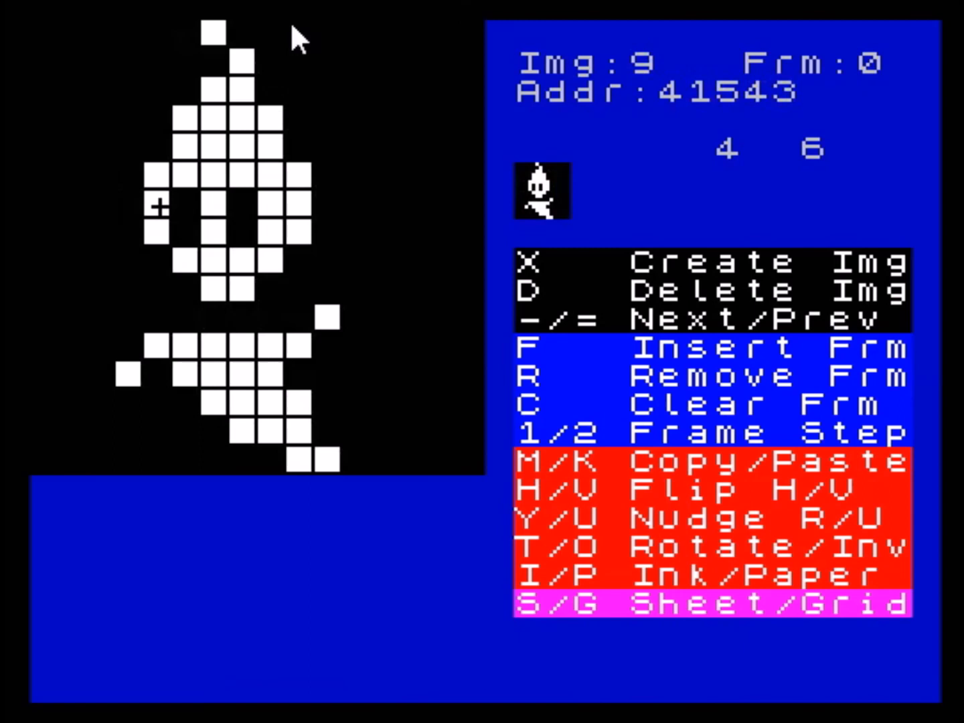
- Place the cursor at column 6, row 6 of image 9, and paste its upper-left 8x8 cell into blank image 10
{"action": "key", "text": "Down"}
{"action": "key", "text": "Up"}
{"action": "key", "text": "Right"}
{"action": "key", "text": "Right"}
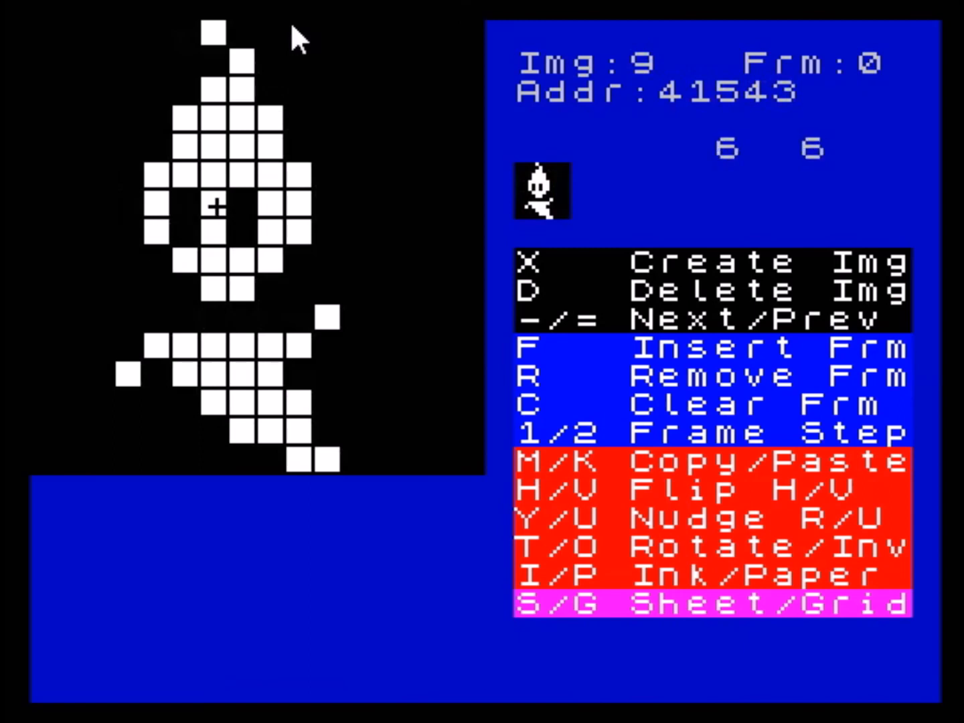
{"action": "key", "text": "x"}
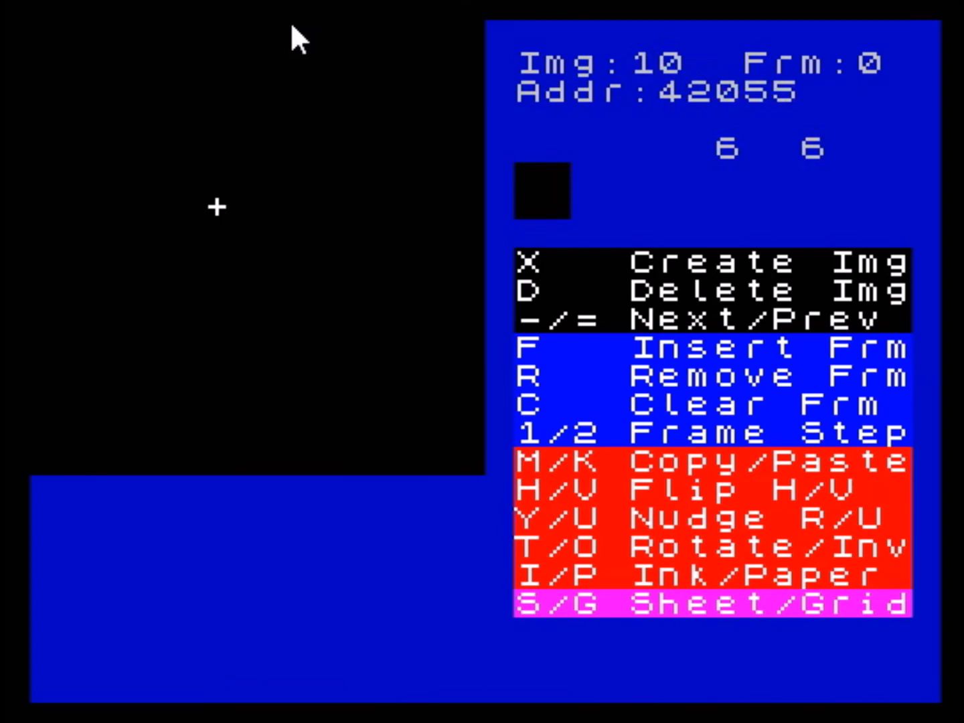
{"action": "key", "text": "k"}
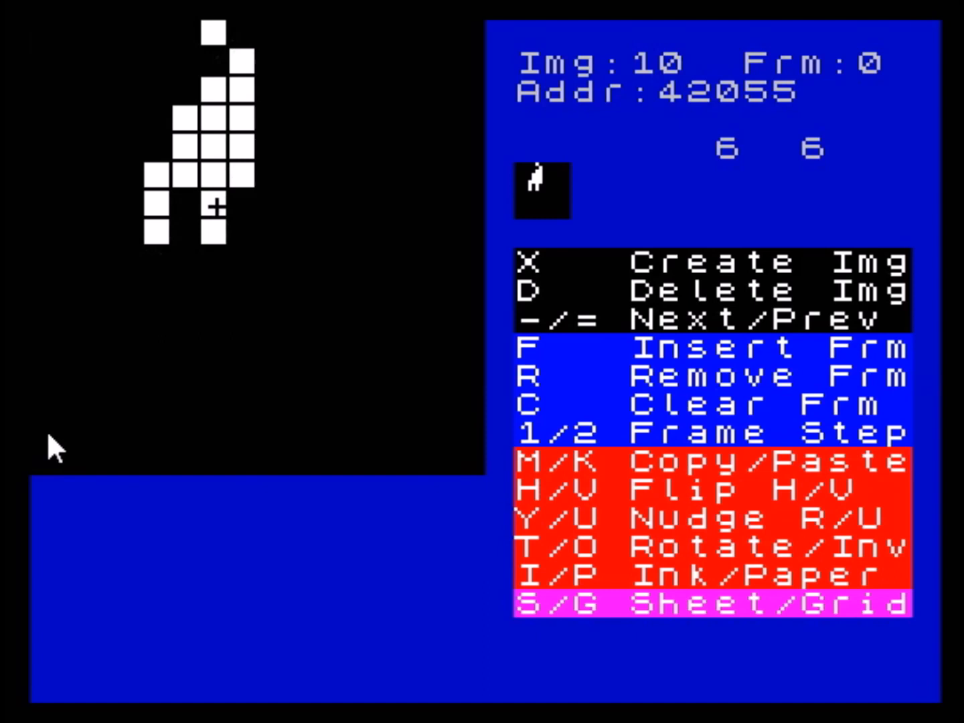
- Return to image 9 and place the cursor at column 0, row 0
{"action": "key", "text": "equal"}
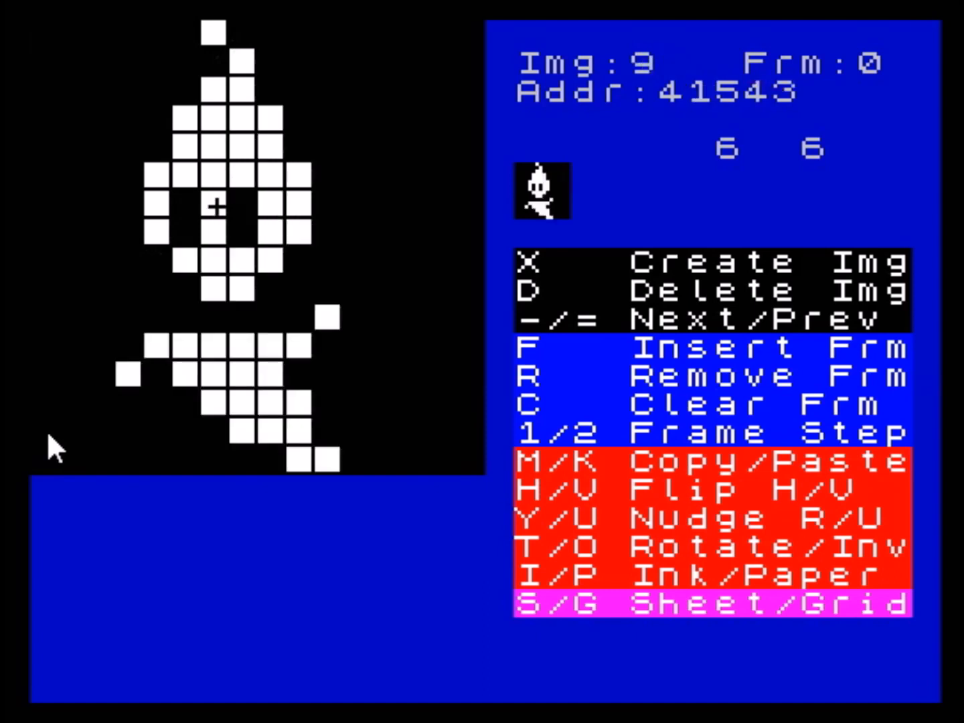
{"action": "key", "text": "Up"}
{"action": "key", "text": "Up"}
{"action": "key", "text": "Up"}
{"action": "key", "text": "Up"}
{"action": "key", "text": "Up"}
{"action": "key", "text": "Up"}
{"action": "key", "text": "Left"}
{"action": "key", "text": "Left"}
{"action": "key", "text": "Left"}
{"action": "key", "text": "Left"}
{"action": "key", "text": "Left"}
{"action": "key", "text": "Left"}
- Leave the sprite editor, open the block editor, and add blank blocks after the last existing block
{"action": "key", "text": "Escape"}
{"action": "key", "text": "b"}
{"action": "key", "text": "n"}
{"action": "key", "text": "n"}
{"action": "key", "text": "n"}
{"action": "key", "text": "n"}
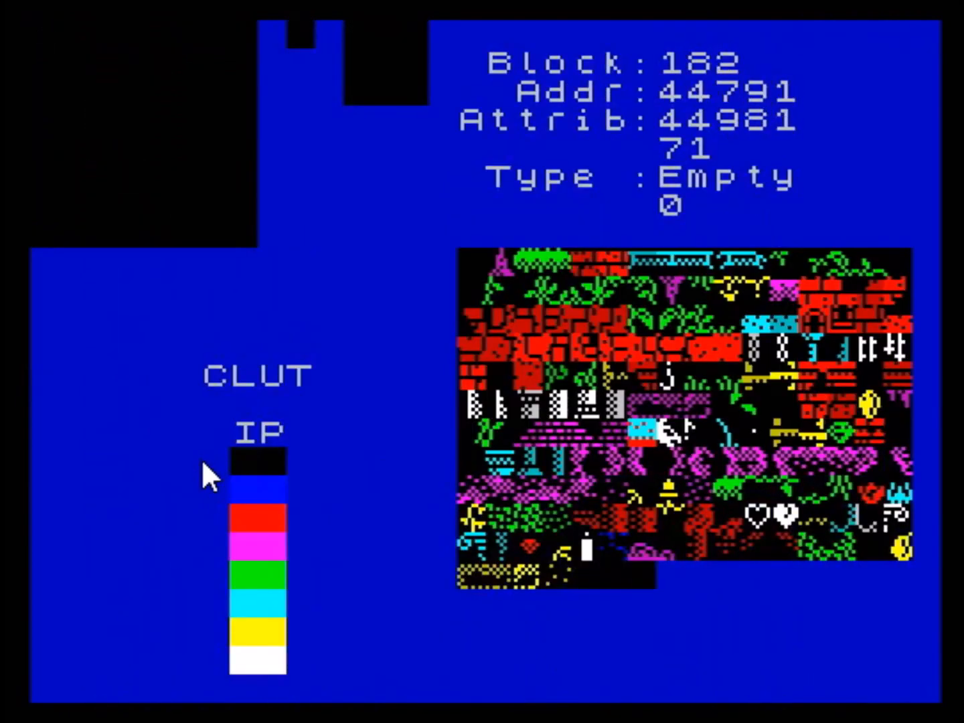
- Select blank block 180 and paste the copied sprite across the four new blocks from there
{"action": "key", "text": "Left"}
{"action": "key", "text": "Left"}
{"action": "key", "text": "Left"}
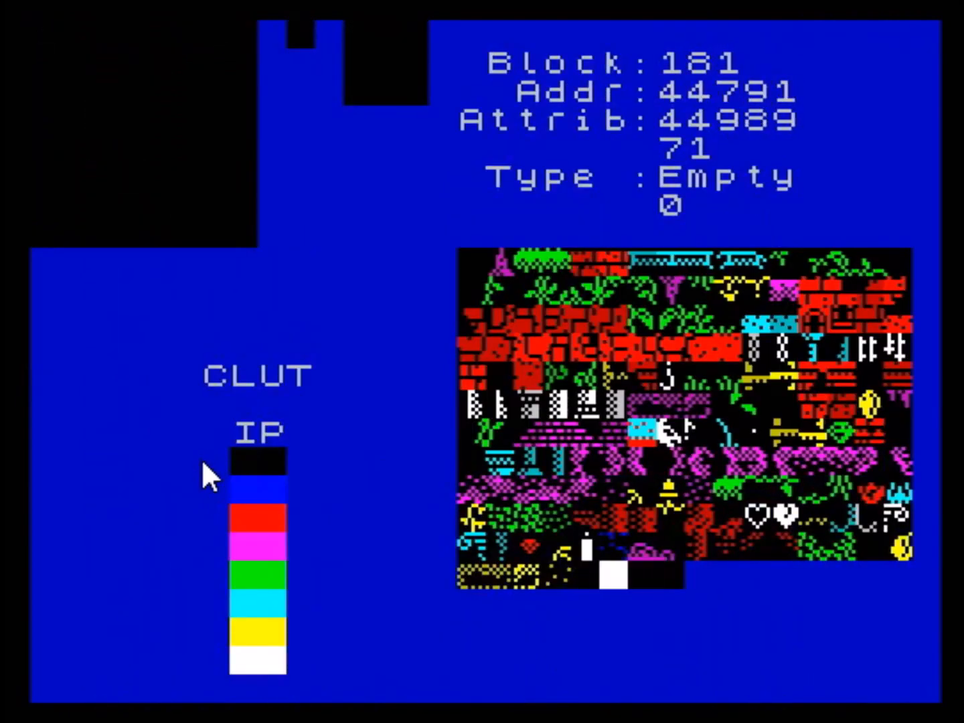
{"action": "key", "text": "p"}
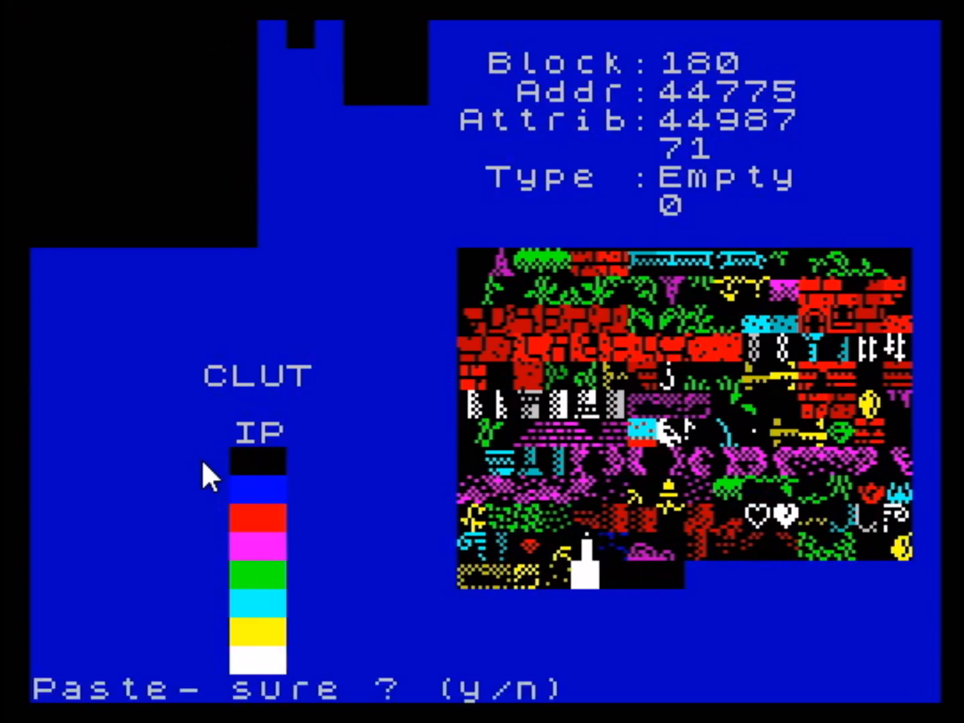
{"action": "key", "text": "y"}
- Step back and forth through blocks 180 to 183 to examine the pasted quarters of the sprite
{"action": "key", "text": "Right"}
{"action": "key", "text": "Right"}
{"action": "key", "text": "Right"}
{"action": "key", "text": "Right"}
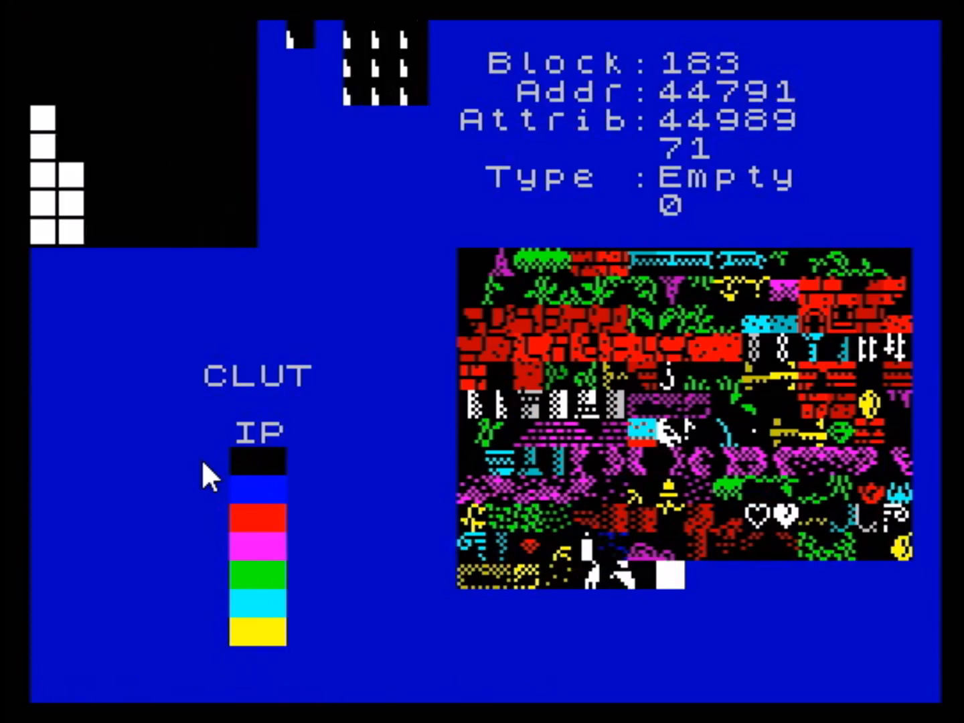
{"action": "key", "text": "Left"}
{"action": "key", "text": "Left"}
{"action": "key", "text": "Left"}
{"action": "key", "text": "Left"}
{"action": "key", "text": "Right"}
{"action": "key", "text": "Right"}
{"action": "key", "text": "Right"}
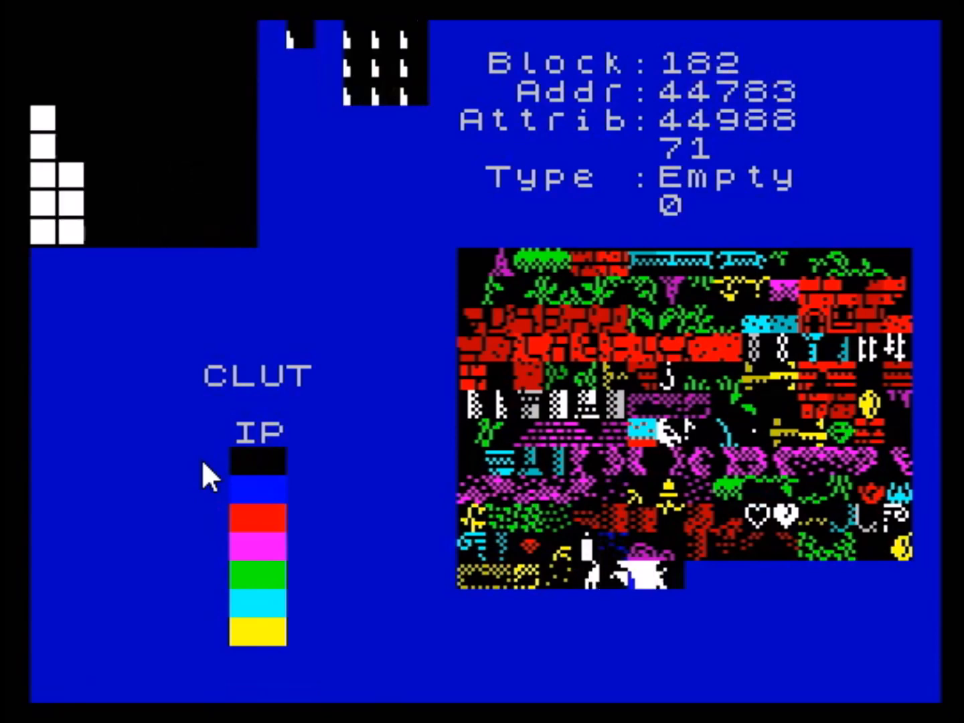
{"action": "key", "text": "Left"}
{"action": "key", "text": "Left"}
{"action": "key", "text": "Left"}
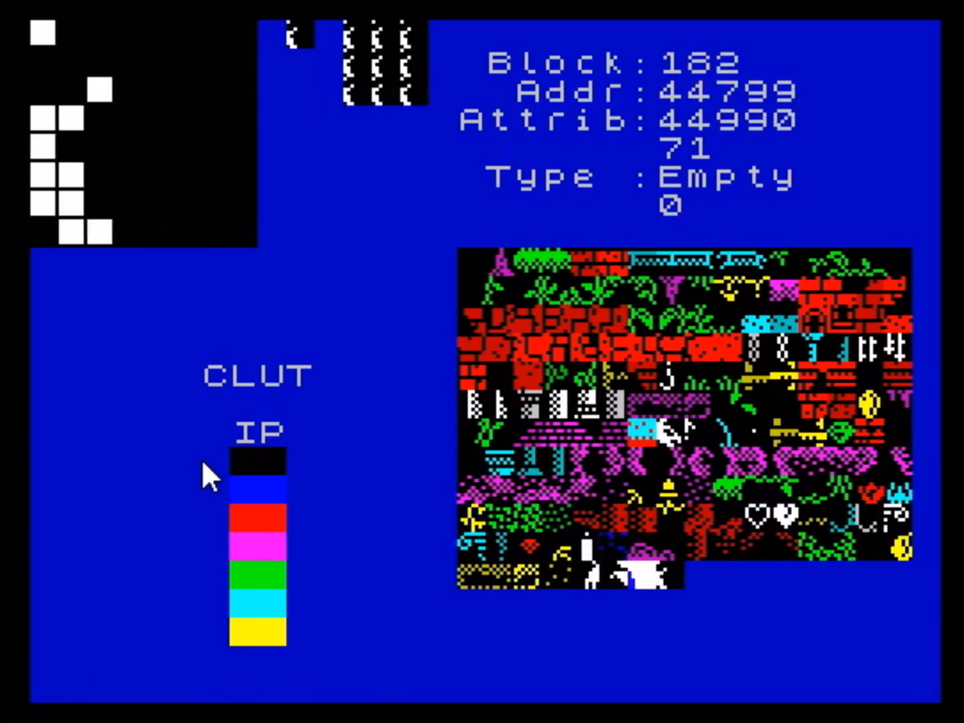
{"action": "key", "text": "Right"}
{"action": "key", "text": "Right"}
{"action": "key", "text": "Right"}
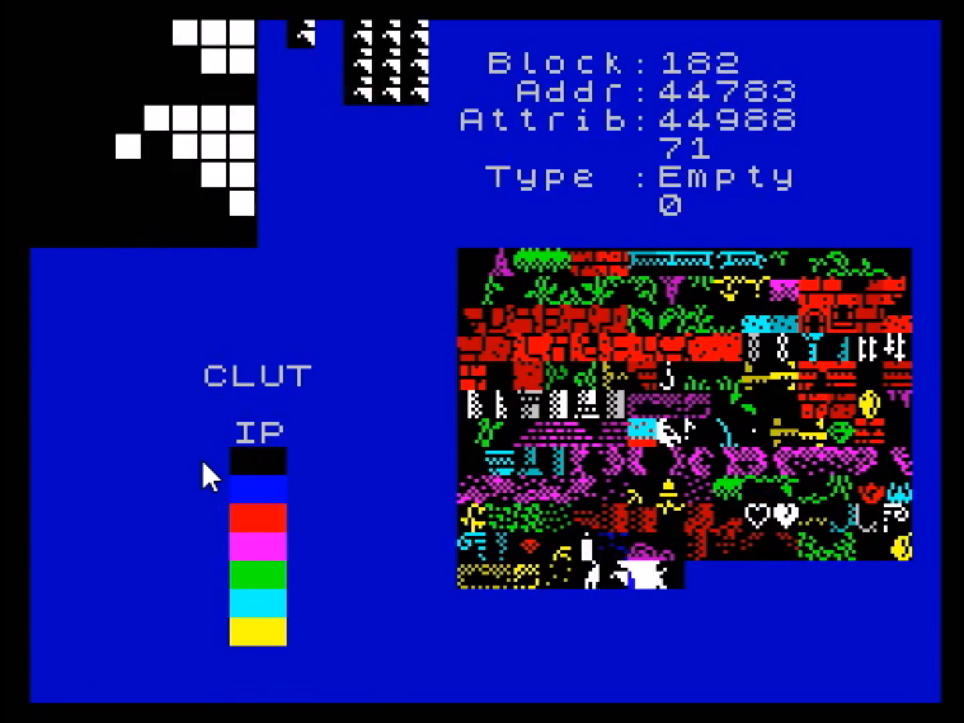
- Compare the pasted quarters once more by stepping between the neighbouring blocks, and leave the block editor
{"action": "key", "text": "Left"}
{"action": "key", "text": "Left"}
{"action": "key", "text": "Right"}
{"action": "key", "text": "Right"}
{"action": "key", "text": "Right"}
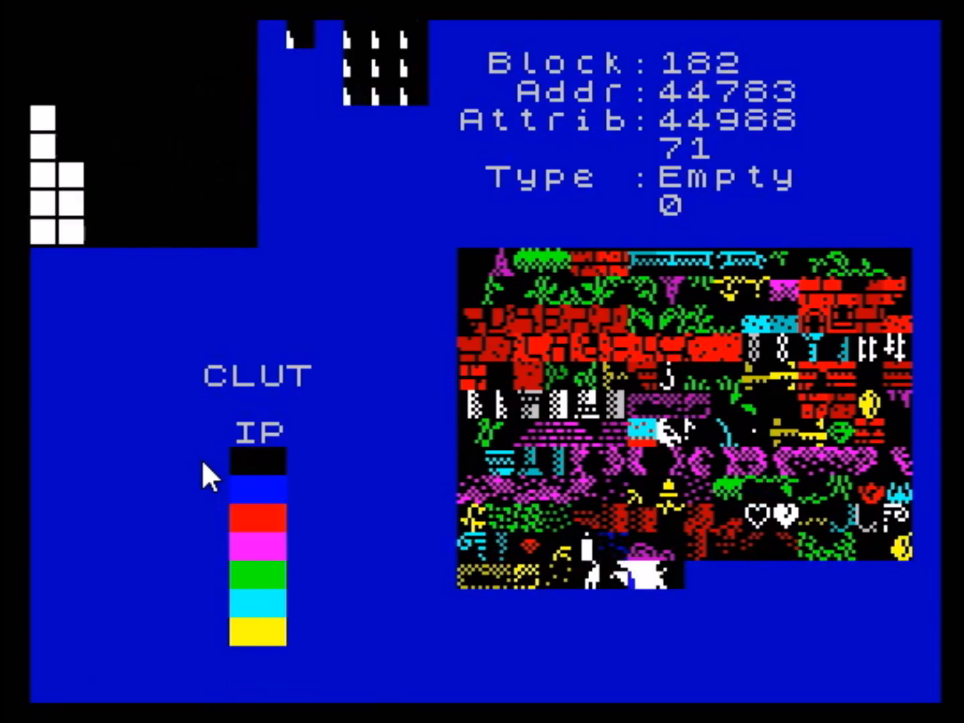
{"action": "key", "text": "q"}
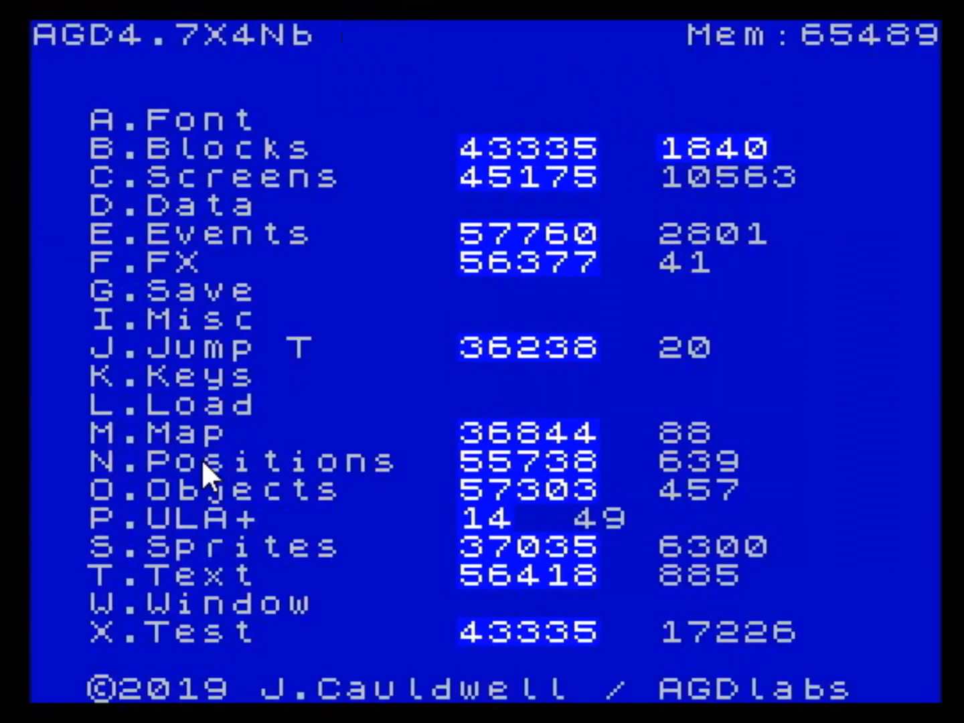
- Open the screen editor and place blocks 180 and 181 side by side at columns 3 and 4, row 4 of screen 23
{"action": "key", "text": "c"}
{"action": "key", "text": "Down"}
{"action": "key", "text": "Down"}
{"action": "key", "text": "Down"}
{"action": "key", "text": "Down"}
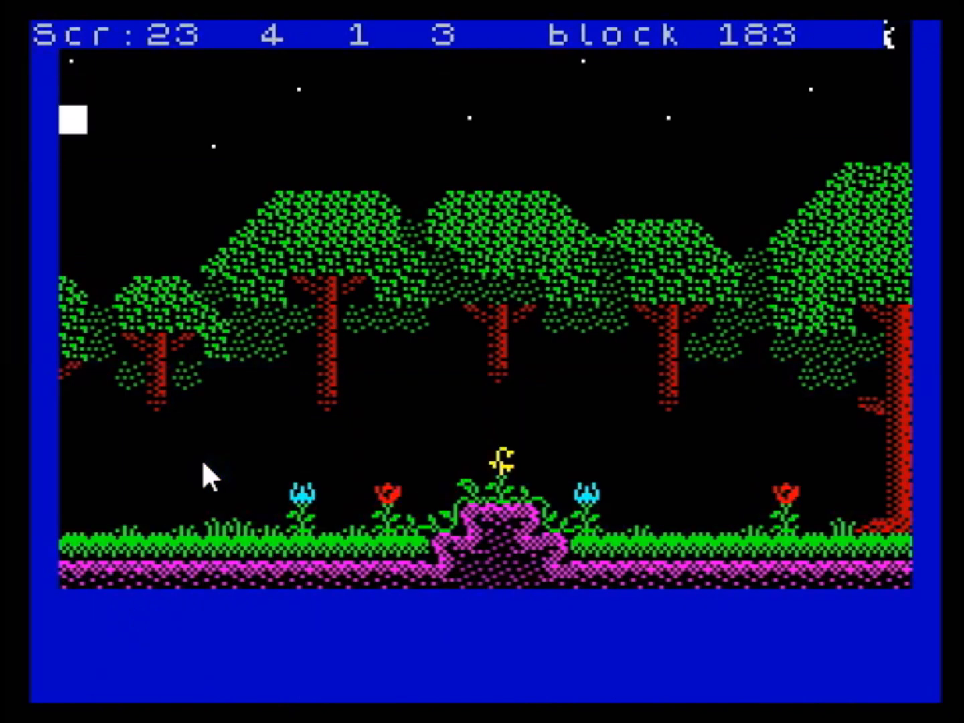
{"action": "key", "text": "Right"}
{"action": "key", "text": "Up"}
{"action": "key", "text": "z"}
{"action": "key", "text": "z"}
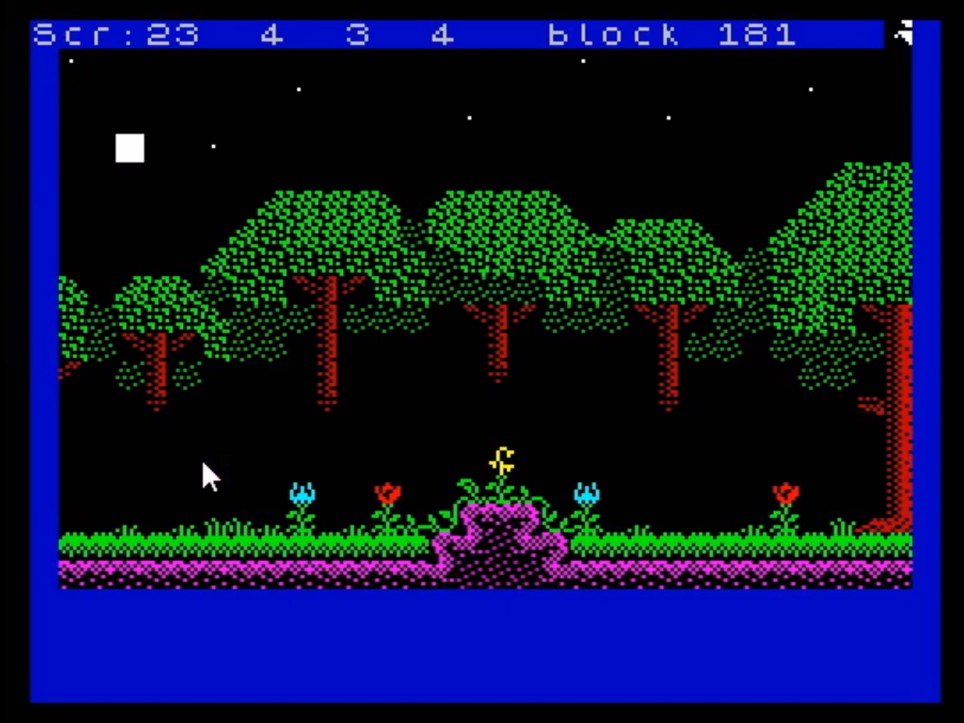
{"action": "key", "text": "z"}
{"action": "key", "text": "Return"}
{"action": "key", "text": "Right"}
{"action": "key", "text": "x"}
{"action": "key", "text": "Return"}
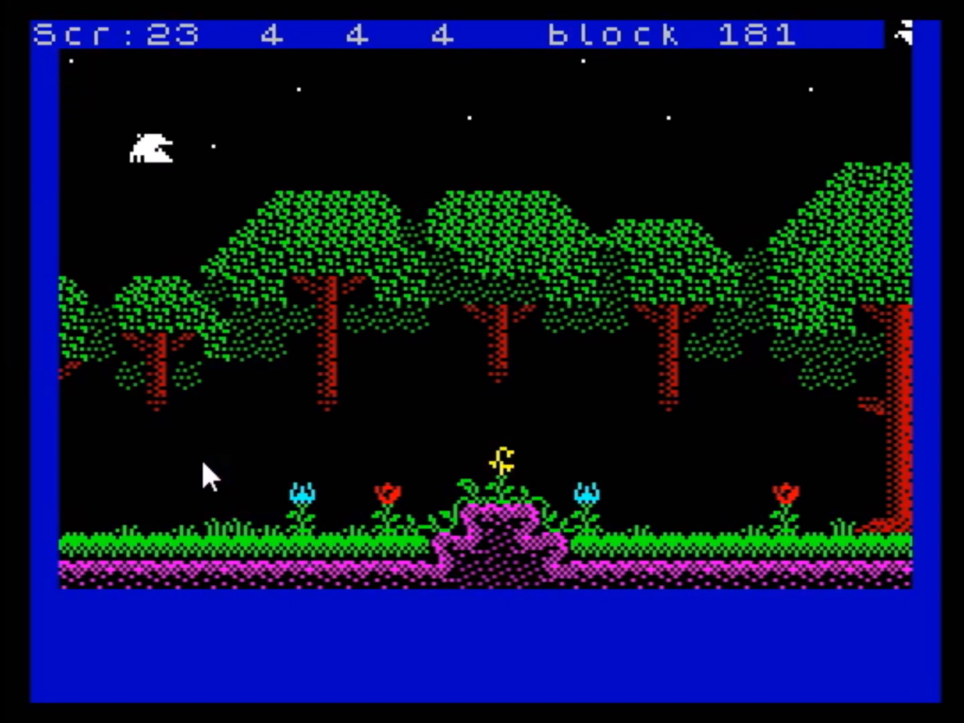
- Place block 181 directly beneath block 180, and select block 182 for the cell at column 4, row 4
{"action": "key", "text": "Left"}
{"action": "key", "text": "Down"}
{"action": "key", "text": "Right"}
{"action": "key", "text": "Left"}
{"action": "key", "text": "Right"}
{"action": "key", "text": "Up"}
{"action": "key", "text": "x"}
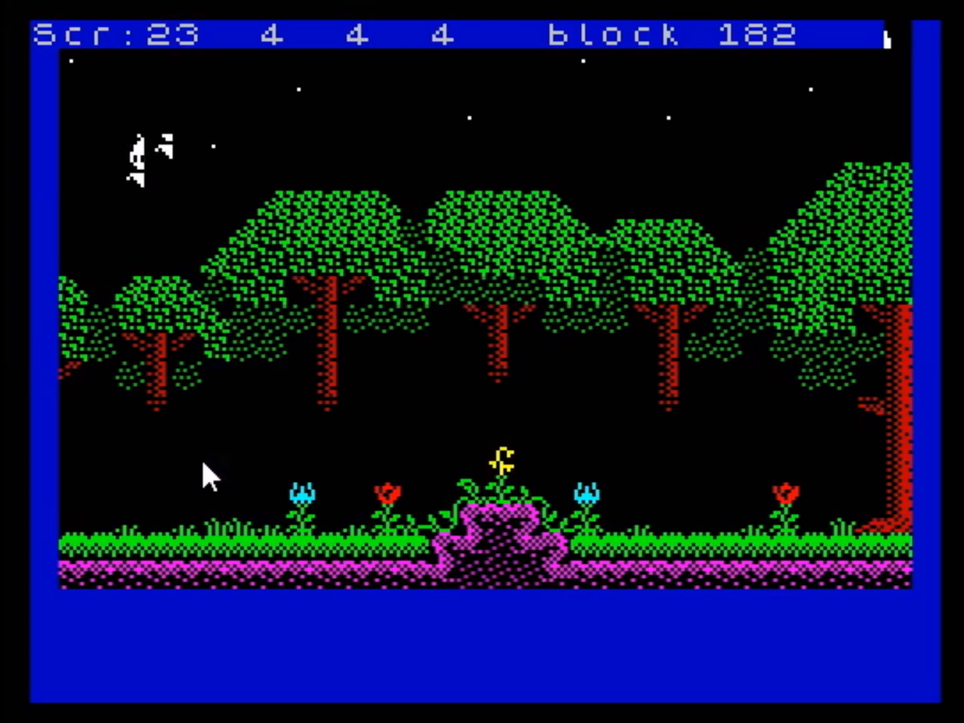
- Complete the two-by-two picture with blocks 182 and 183 in column 4, and leave the screen editor
{"action": "key", "text": "Down"}
{"action": "key", "text": "Down"}
{"action": "key", "text": "Down"}
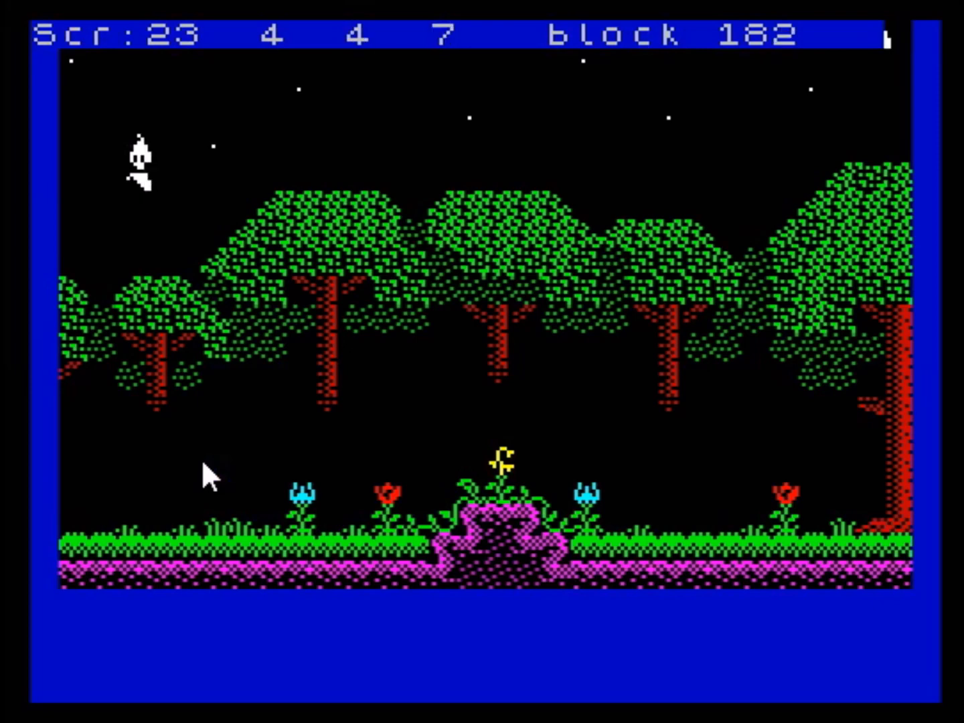
{"action": "key", "text": "Up"}
{"action": "key", "text": "Up"}
{"action": "key", "text": "x"}
{"action": "key", "text": "Down"}
{"action": "key", "text": "Down"}
{"action": "key", "text": "q"}
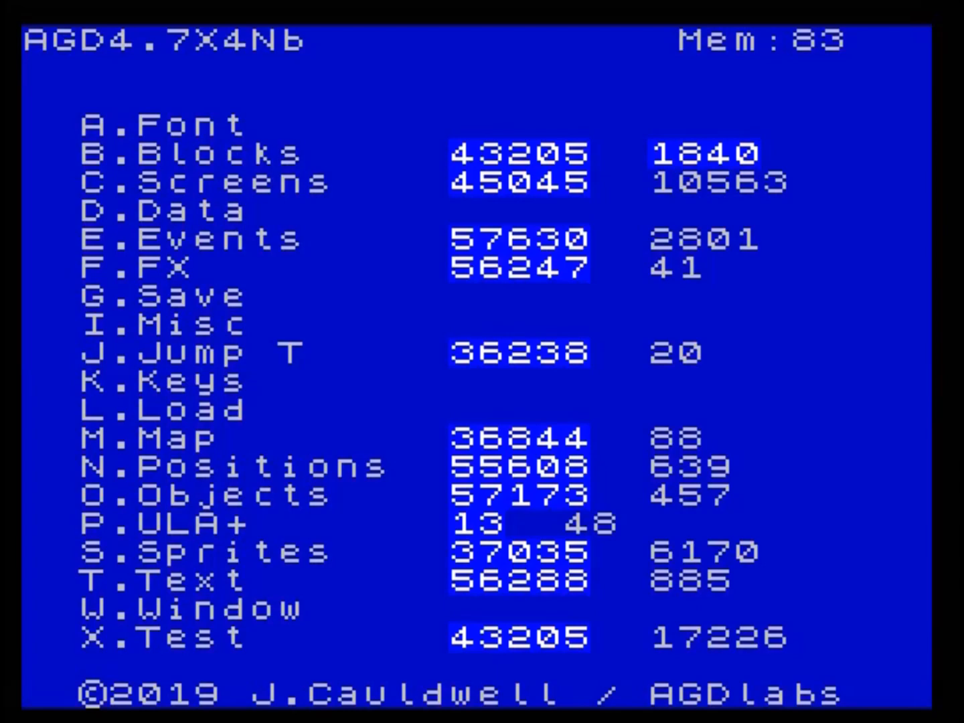
- Open the sprite editor, display image 12, and position the cursor in the sprite's upper-left quarter
{"action": "key", "text": "s"}
{"action": "key", "text": "equal"}
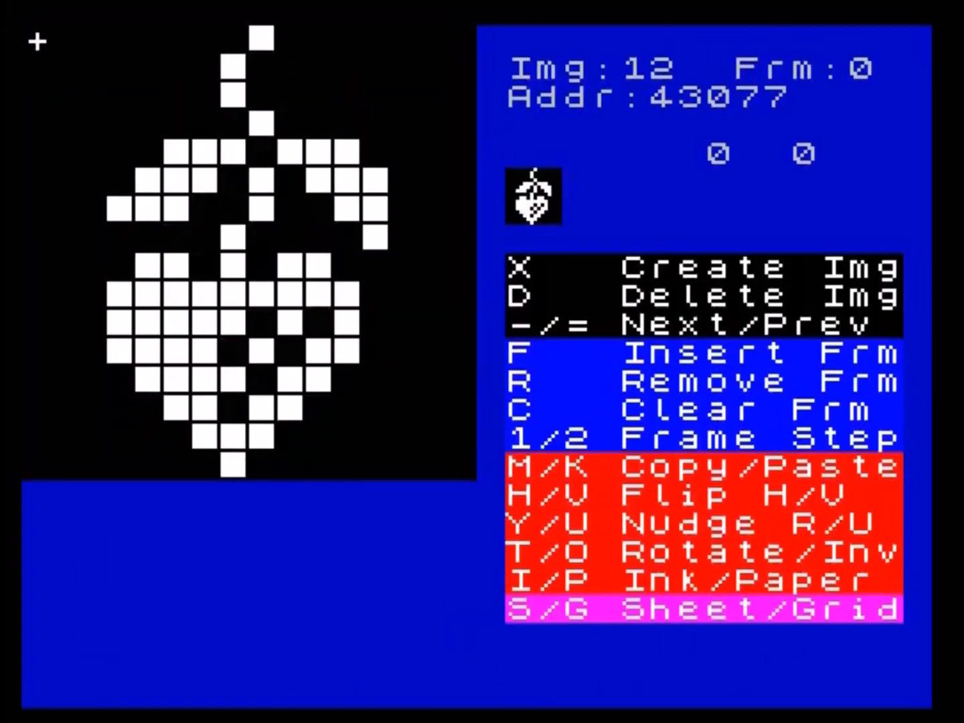
{"action": "key", "text": "Right"}
{"action": "key", "text": "Right"}
{"action": "key", "text": "Right"}
{"action": "key", "text": "Down"}
{"action": "key", "text": "Down"}
{"action": "key", "text": "Down"}
{"action": "key", "text": "Down"}
{"action": "key", "text": "Down"}
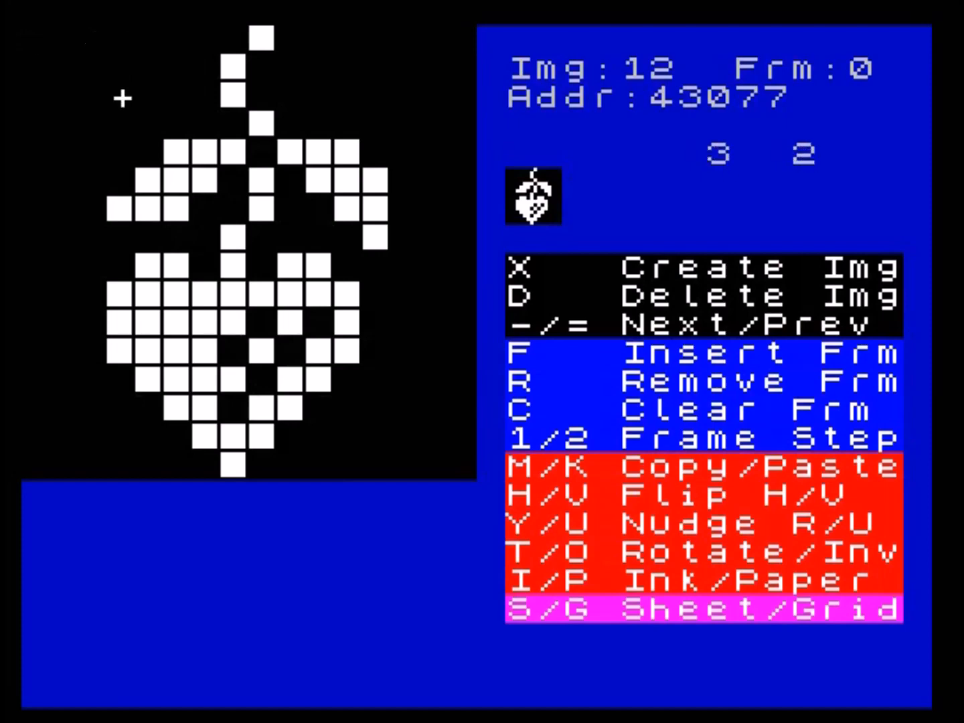
- Move the cursor around the strawberry sprite to examine its four 8 by 8 pixel quarters
{"action": "key", "text": "Right"}
{"action": "key", "text": "Right"}
{"action": "key", "text": "Right"}
{"action": "key", "text": "Left"}
{"action": "key", "text": "Left"}
{"action": "key", "text": "Left"}
{"action": "key", "text": "Left"}
{"action": "key", "text": "Left"}
{"action": "key", "text": "Up"}
{"action": "key", "text": "Up"}
{"action": "key", "text": "Up"}
{"action": "key", "text": "Right"}
{"action": "key", "text": "Right"}
{"action": "key", "text": "Right"}
{"action": "key", "text": "Right"}
{"action": "key", "text": "Right"}
{"action": "key", "text": "Right"}
{"action": "key", "text": "Right"}
{"action": "key", "text": "Right"}
{"action": "key", "text": "Right"}
{"action": "key", "text": "Down"}
{"action": "key", "text": "Down"}
{"action": "key", "text": "Down"}
{"action": "key", "text": "Down"}
{"action": "key", "text": "Down"}
{"action": "key", "text": "Down"}
{"action": "key", "text": "Down"}
{"action": "key", "text": "Down"}
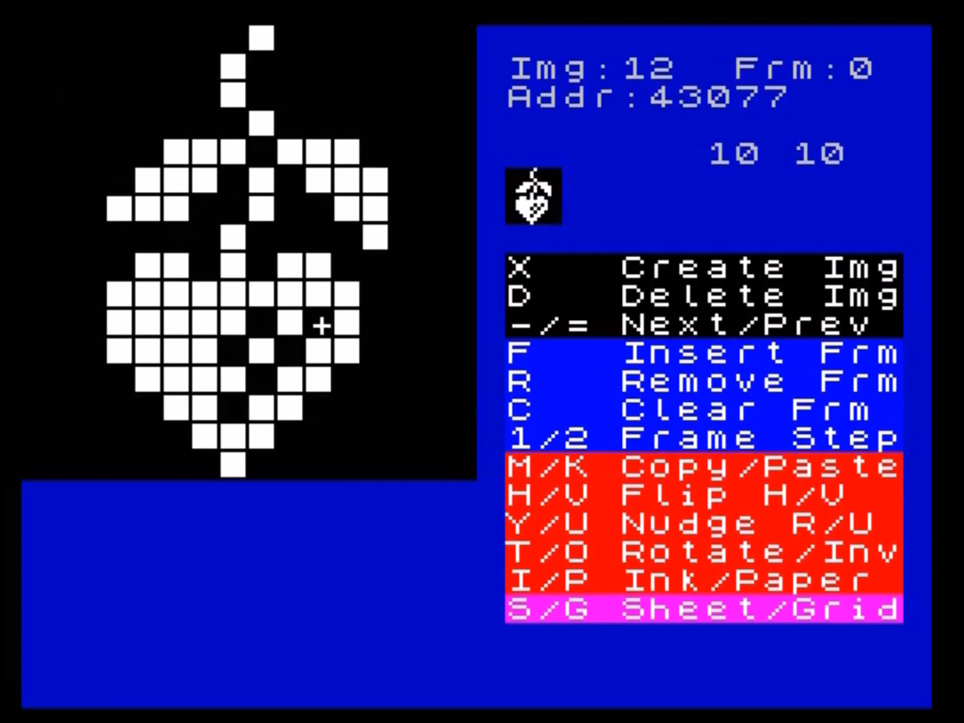
{"action": "key", "text": "Left"}
{"action": "key", "text": "Left"}
{"action": "key", "text": "Left"}
{"action": "key", "text": "Left"}
{"action": "key", "text": "Left"}
{"action": "key", "text": "Left"}
{"action": "key", "text": "Left"}
{"action": "key", "text": "Left"}
{"action": "key", "text": "Up"}
{"action": "key", "text": "Up"}
{"action": "key", "text": "Up"}
{"action": "key", "text": "Up"}
{"action": "key", "text": "Up"}
{"action": "key", "text": "Up"}
{"action": "key", "text": "Up"}
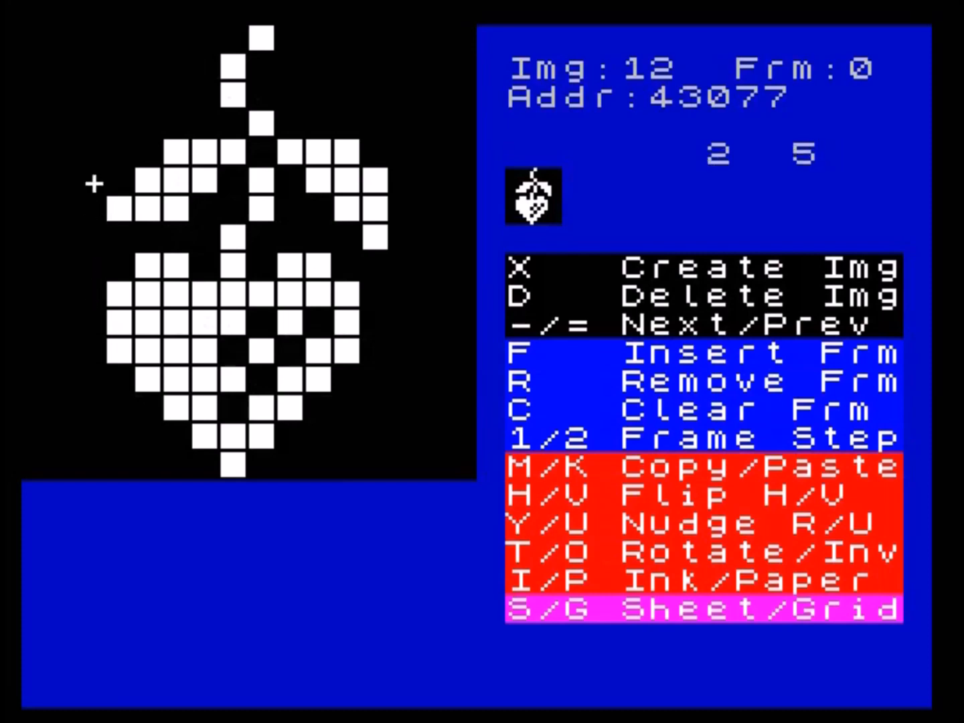
- Set the ink of the strawberry sprite's upper-left quarter to green
{"action": "key", "text": "Right"}
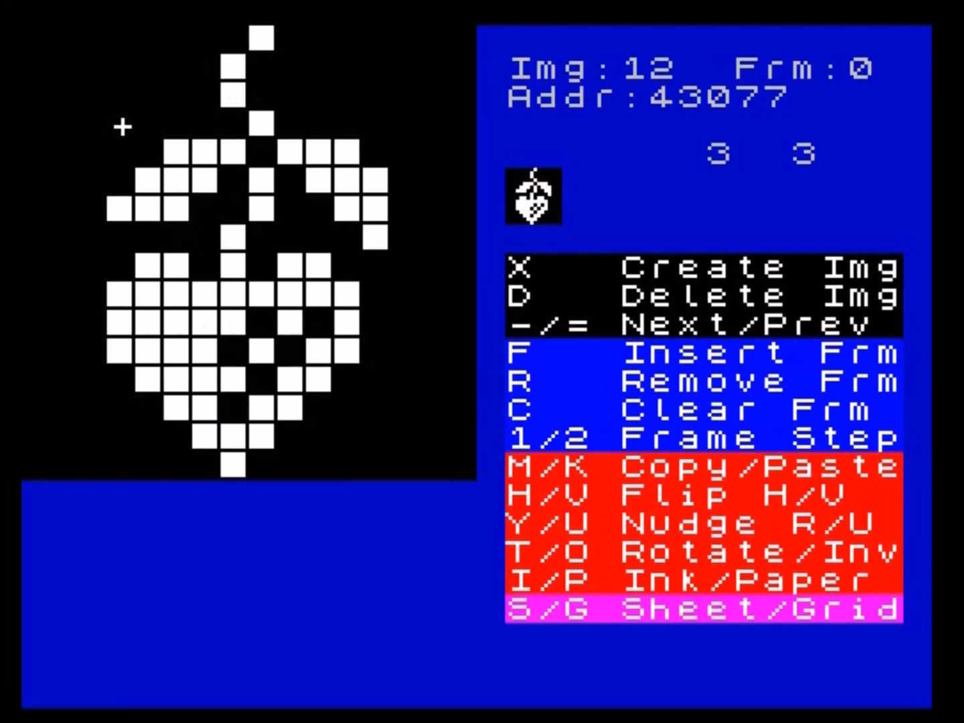
{"action": "key", "text": "i"}
{"action": "key", "text": "i"}
{"action": "key", "text": "i"}
{"action": "key", "text": "i"}
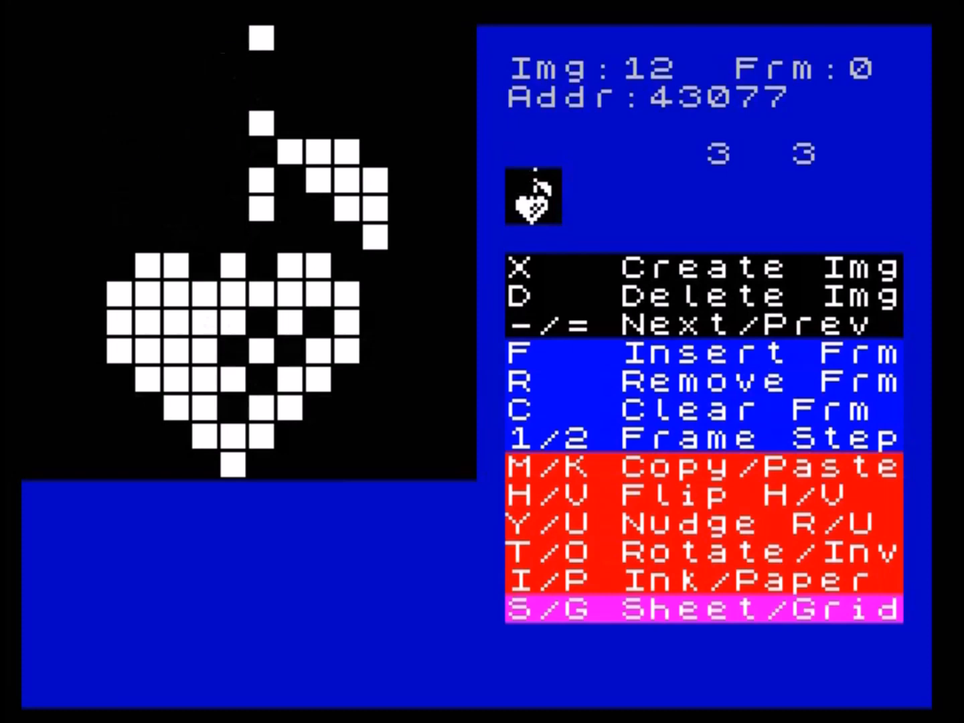
{"action": "key", "text": "i"}
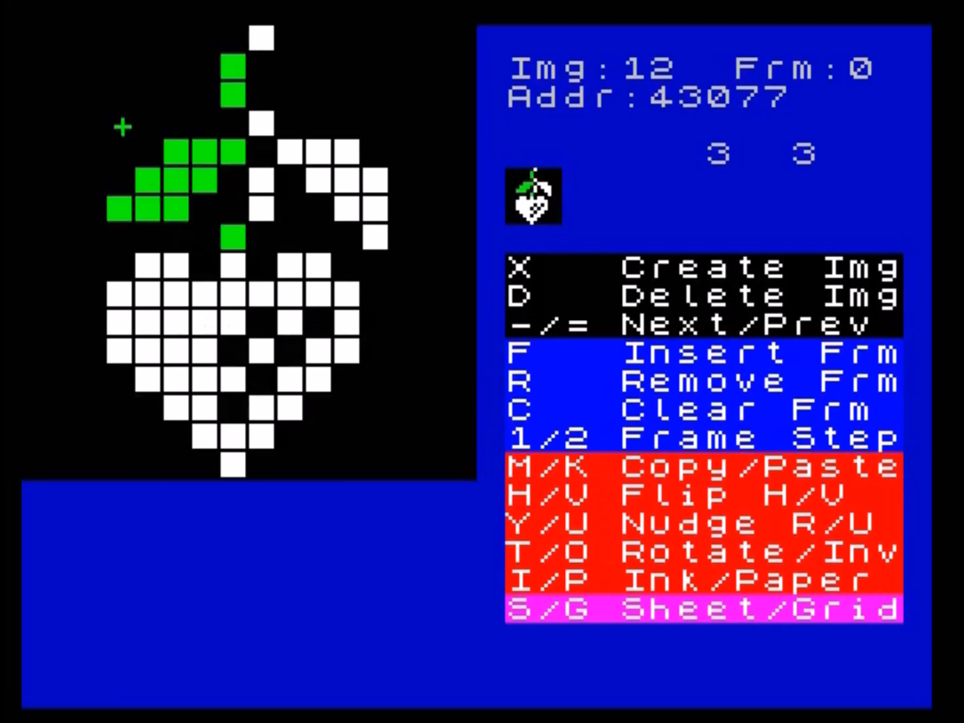
- Set the ink of the strawberry sprite's upper-right quarter to cyan
{"action": "key", "text": "Right"}
{"action": "key", "text": "Right"}
{"action": "key", "text": "Right"}
{"action": "key", "text": "Right"}
{"action": "key", "text": "Right"}
{"action": "key", "text": "Right"}
{"action": "key", "text": "Right"}
{"action": "key", "text": "Right"}
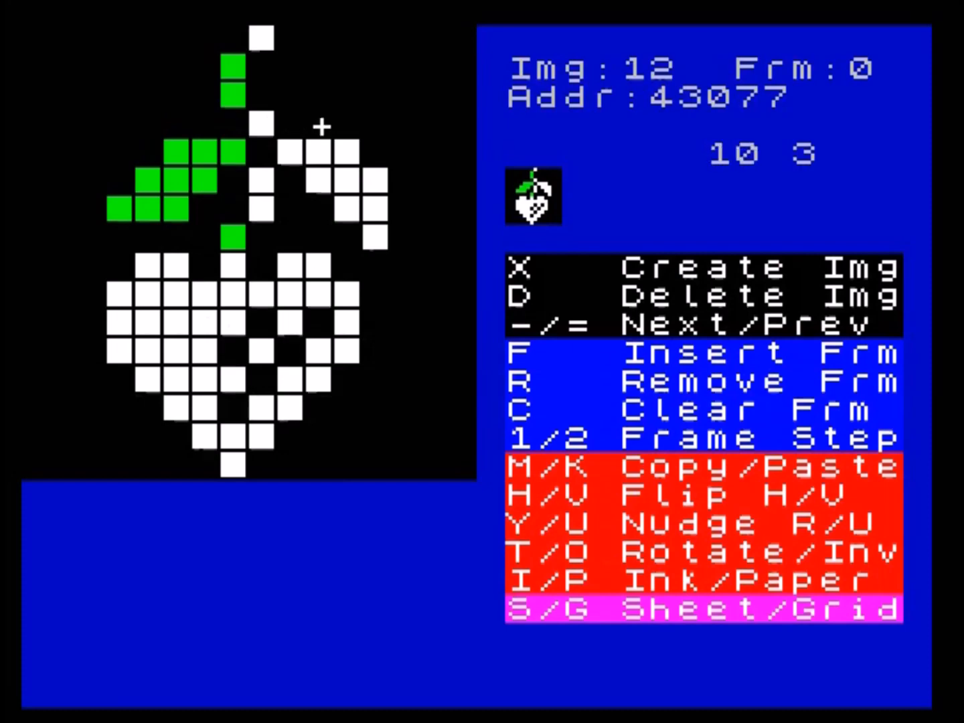
{"action": "key", "text": "Down"}
{"action": "key", "text": "i"}
{"action": "key", "text": "i"}
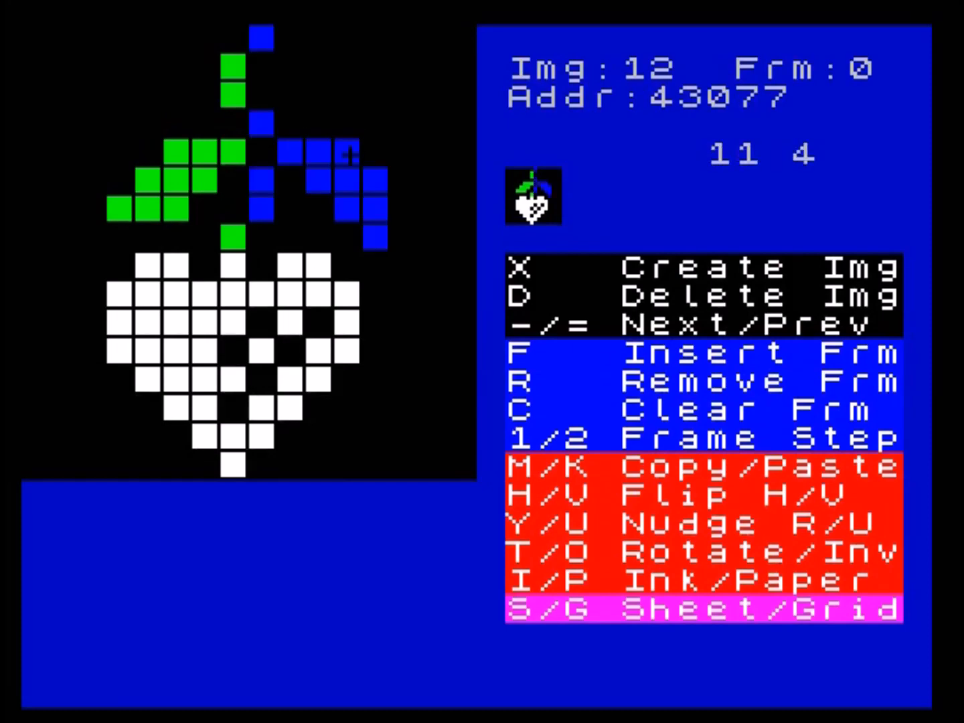
{"action": "key", "text": "i"}
{"action": "key", "text": "i"}
{"action": "key", "text": "i"}
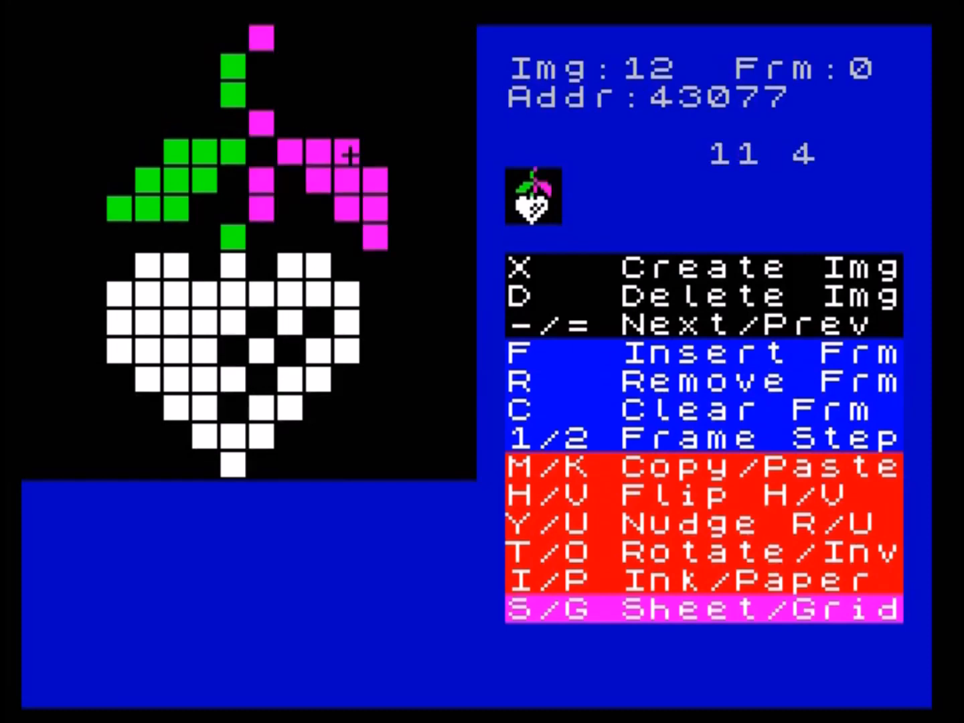
{"action": "key", "text": "i"}
- Set the ink of the strawberry sprite's lower-right quarter to bright red
{"action": "key", "text": "Down"}
{"action": "key", "text": "Down"}
{"action": "key", "text": "Down"}
{"action": "key", "text": "Down"}
{"action": "key", "text": "Left"}
{"action": "key", "text": "Left"}
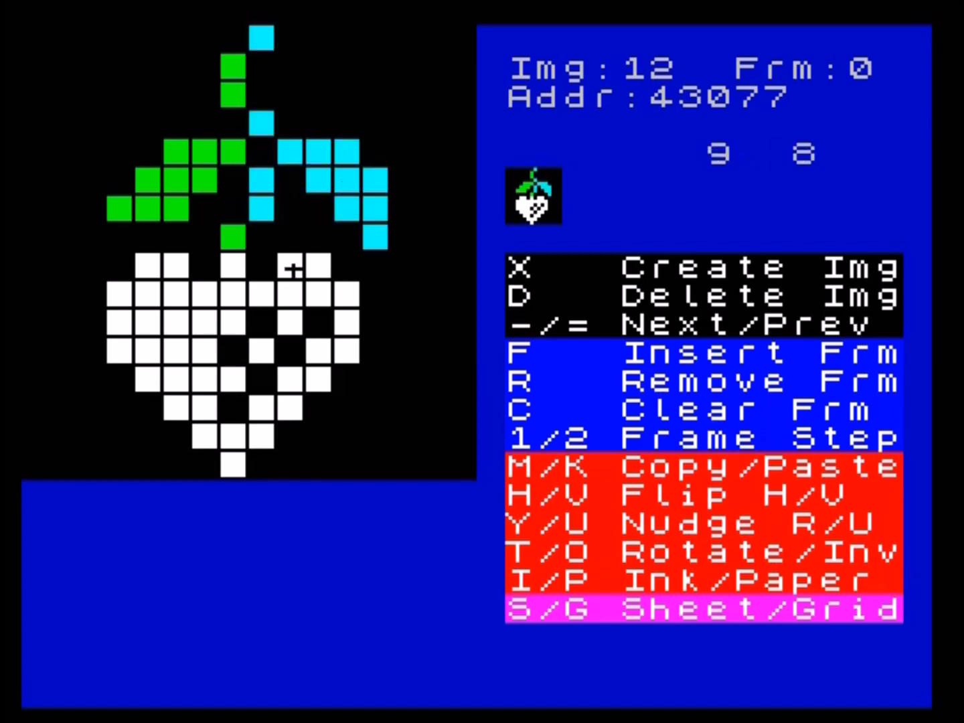
{"action": "key", "text": "i"}
- Set the ink of the strawberry sprite's lower-left quarter to dark red
{"action": "key", "text": "i"}
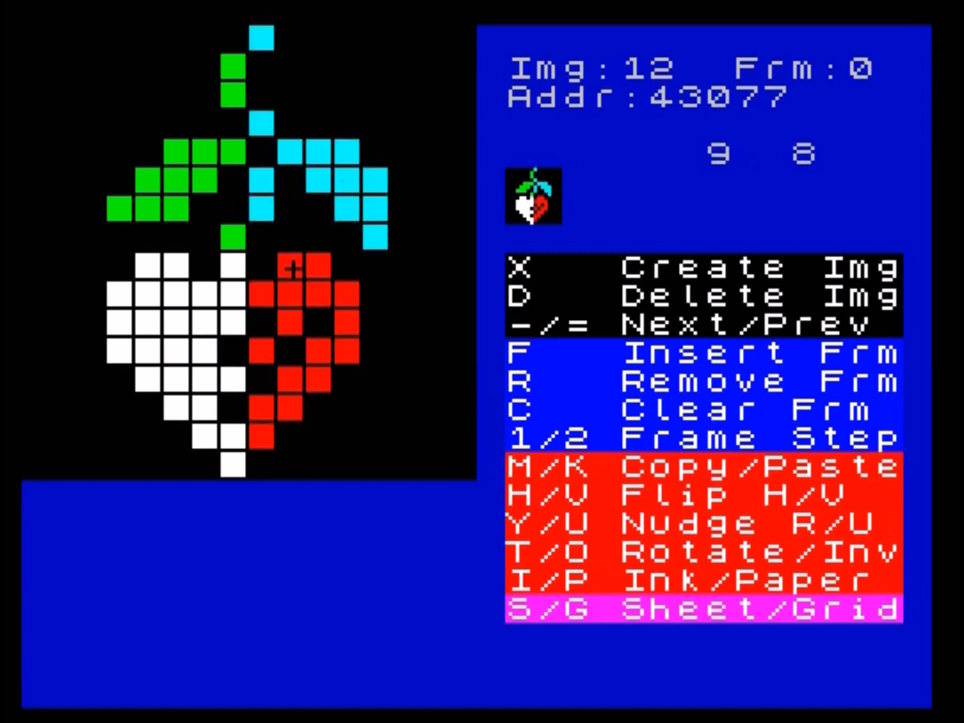
{"action": "key", "text": "Left"}
{"action": "key", "text": "Left"}
{"action": "key", "text": "i"}
{"action": "key", "text": "i"}
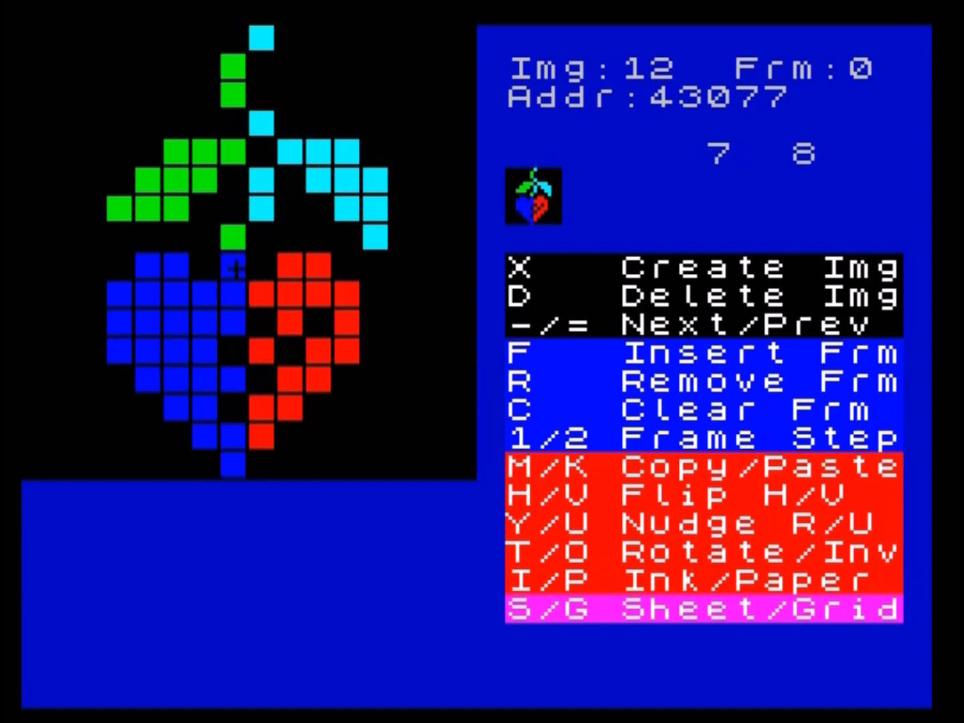
{"action": "key", "text": "i"}
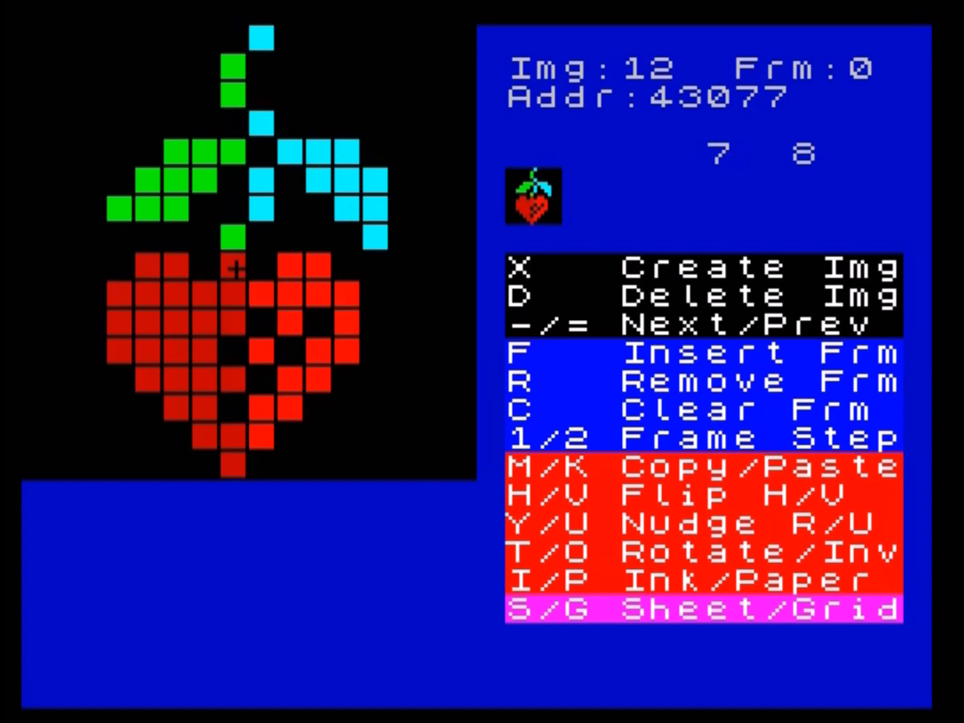
- Move the cursor to column 2, row 0 of the sprite, and switch to blank block 180 in the block editor
{"action": "key", "text": "Up"}
{"action": "key", "text": "Up"}
{"action": "key", "text": "Up"}
{"action": "key", "text": "Up"}
{"action": "key", "text": "Up"}
{"action": "key", "text": "Left"}
{"action": "key", "text": "Left"}
{"action": "key", "text": "Left"}
{"action": "key", "text": "Left"}
{"action": "key", "text": "Left"}
{"action": "key", "text": "Up"}
{"action": "key", "text": "Up"}
{"action": "key", "text": "Up"}
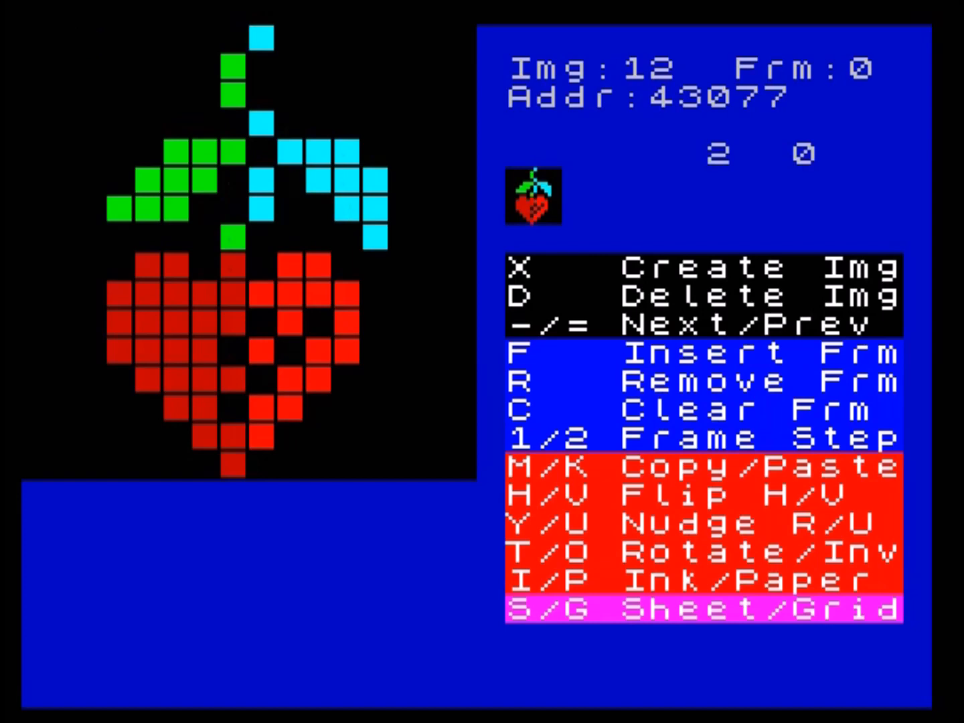
{"action": "key", "text": "q"}
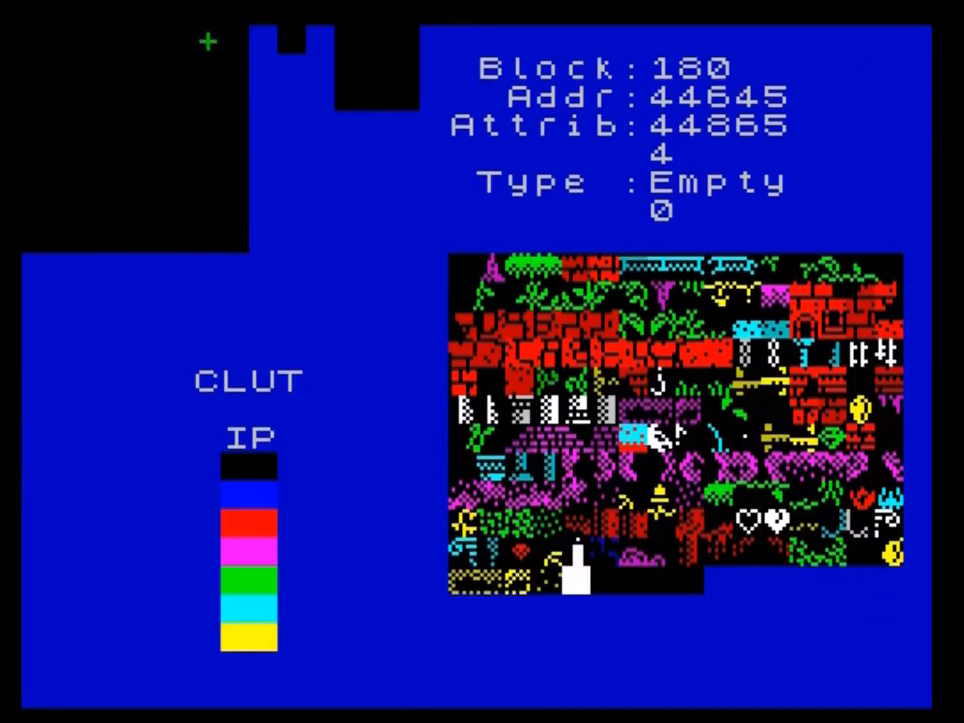
- Paste the coloured strawberry sprite across the four blank blocks from 180, and step through blocks 180 to 183
{"action": "key", "text": "k"}
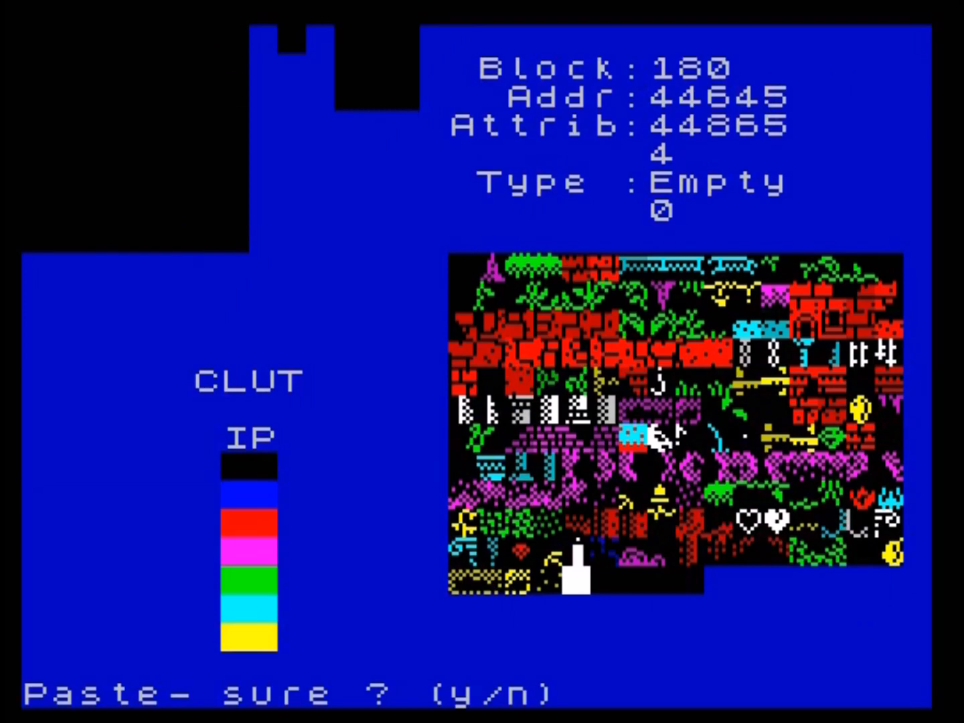
{"action": "key", "text": "y"}
{"action": "key", "text": "Left"}
{"action": "key", "text": "Left"}
{"action": "key", "text": "Left"}
{"action": "key", "text": "Left"}
{"action": "key", "text": "Right"}
{"action": "key", "text": "Right"}
{"action": "key", "text": "Right"}
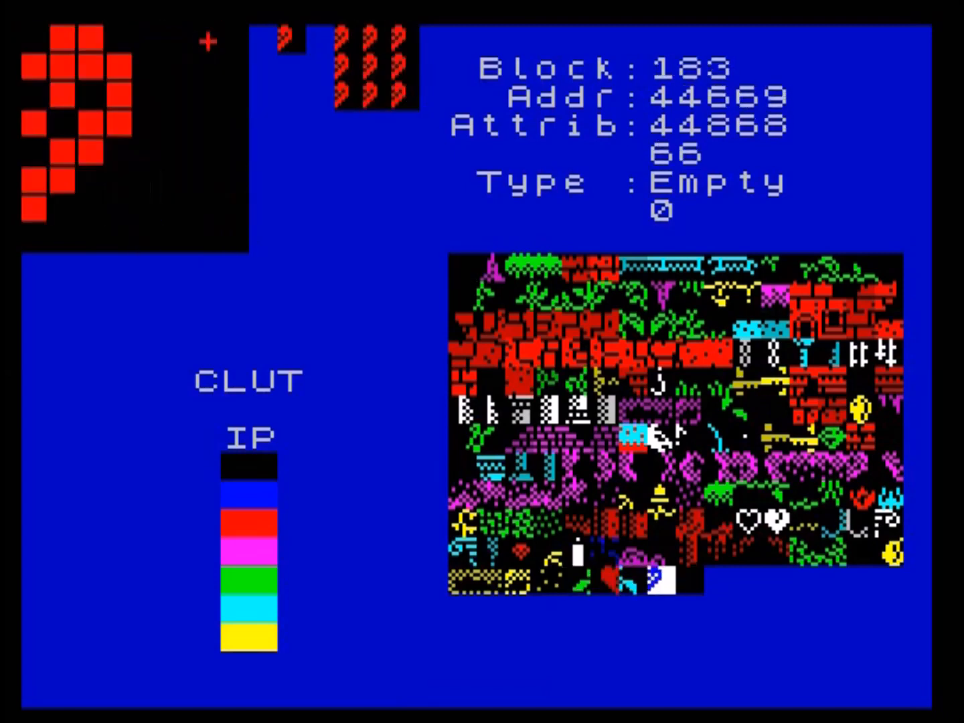
{"action": "key", "text": "Left"}
{"action": "key", "text": "Left"}
{"action": "key", "text": "Left"}
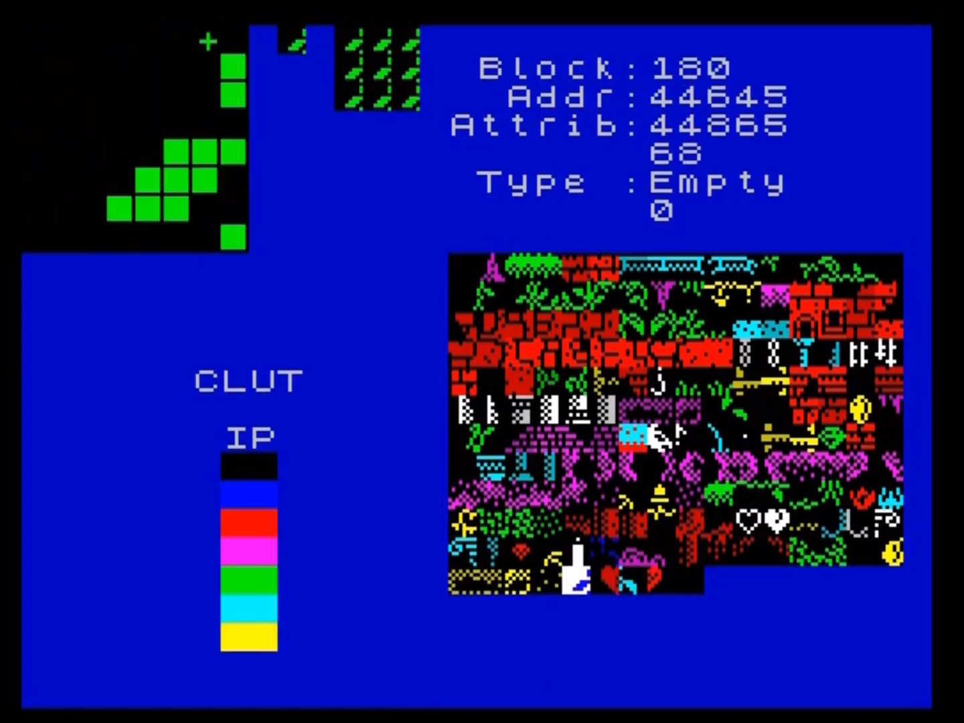
{"action": "key", "text": "Right"}
{"action": "key", "text": "Left"}
- Open the screen editor and place blocks 180 and 181 one above the other at column 2, rows 5 and 6 of screen 23
{"action": "key", "text": "Return"}
{"action": "key", "text": "Right"}
{"action": "key", "text": "Down"}
{"action": "key", "text": "Down"}
{"action": "key", "text": "Down"}
{"action": "key", "text": "Down"}
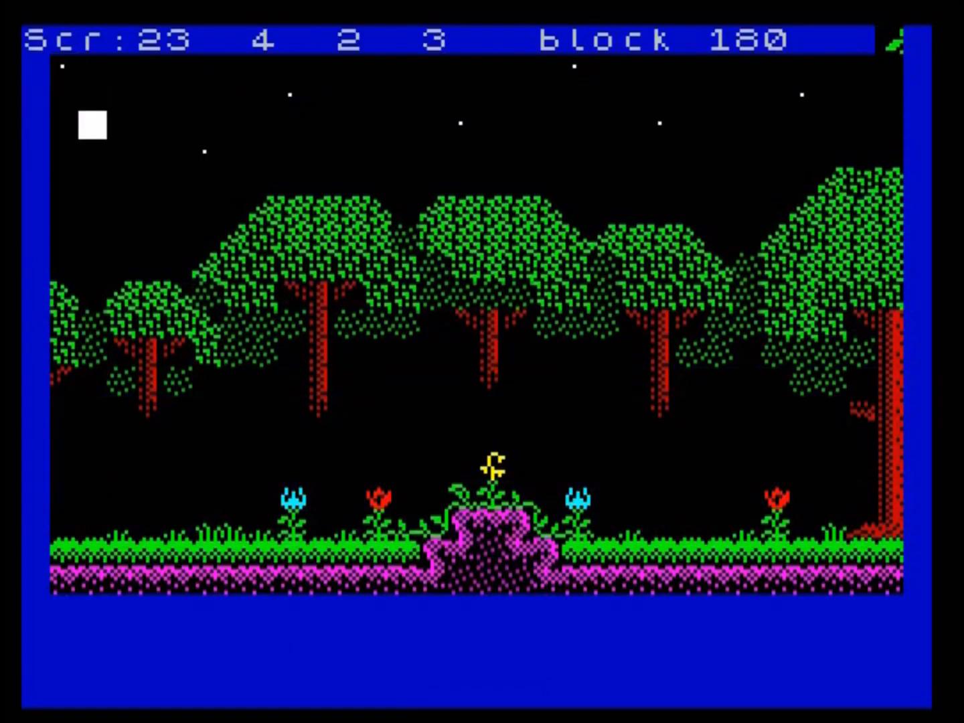
{"action": "key", "text": "space"}
{"action": "key", "text": "Down"}
{"action": "key", "text": "n"}
{"action": "key", "text": "space"}
- Place blocks 182 and 183 in column 3 beside them to complete the coloured strawberry
{"action": "key", "text": "Right"}
{"action": "key", "text": "Up"}
{"action": "key", "text": "n"}
{"action": "key", "text": "space"}
{"action": "key", "text": "Down"}
{"action": "key", "text": "n"}
{"action": "key", "text": "space"}
{"action": "key", "text": "Right"}
{"action": "key", "text": "Right"}
{"action": "key", "text": "Right"}
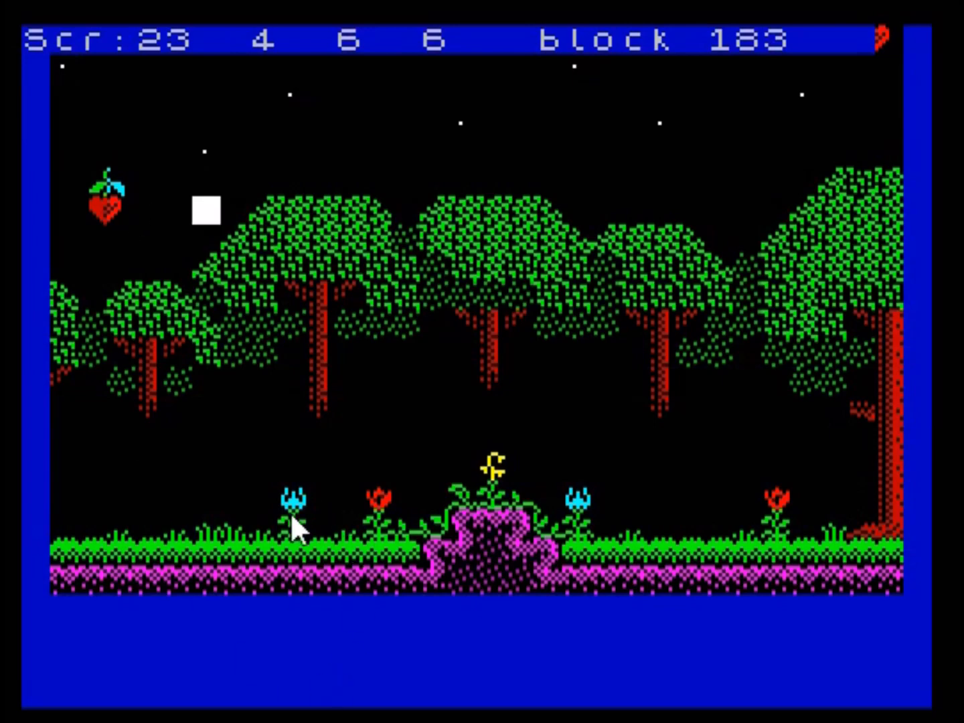
- Browse the neighbouring game screens 24, 22 and 21 to examine their block-built scenery
{"action": "key", "text": "n"}
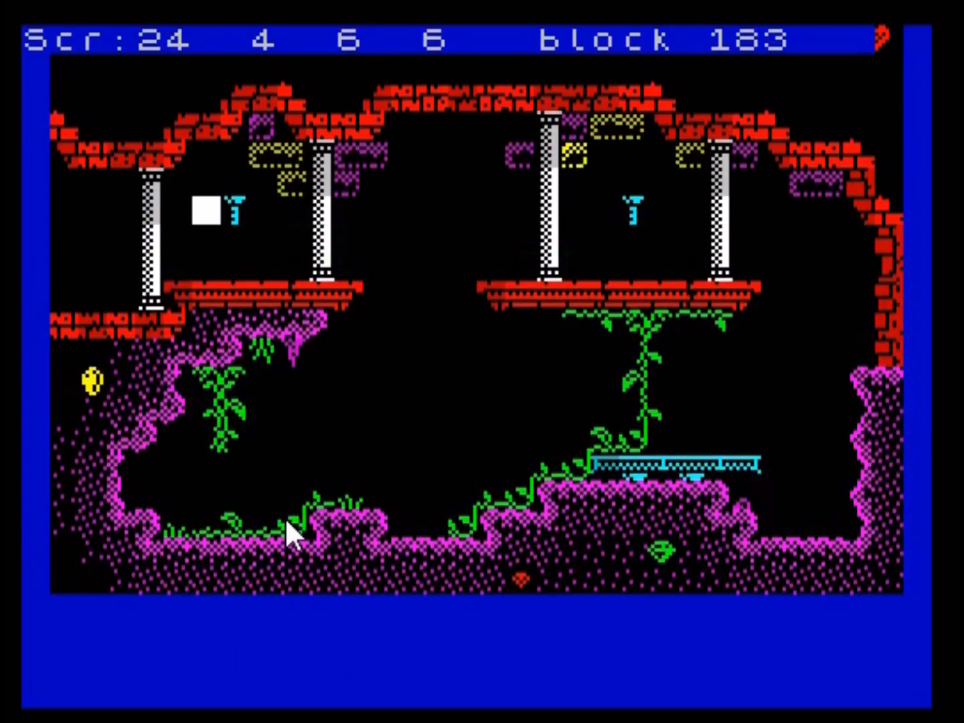
{"action": "key", "text": "n"}
{"action": "key", "text": "Right"}
{"action": "key", "text": "Up"}
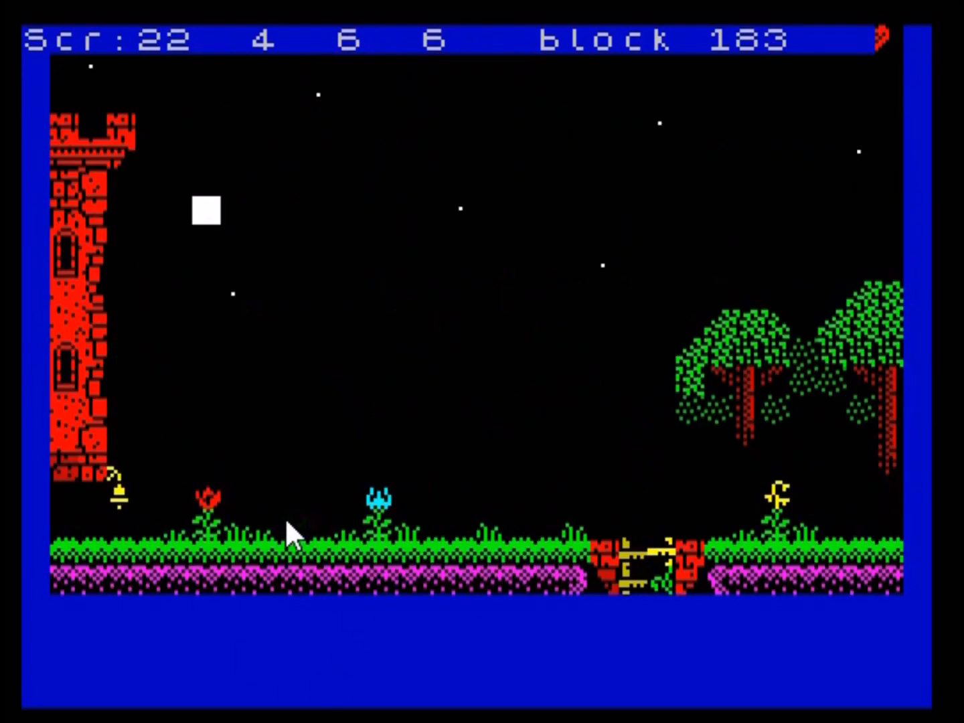
{"action": "key", "text": "Left"}
{"action": "key", "text": "n"}
{"action": "key", "text": "Down"}
{"action": "key", "text": "Down"}
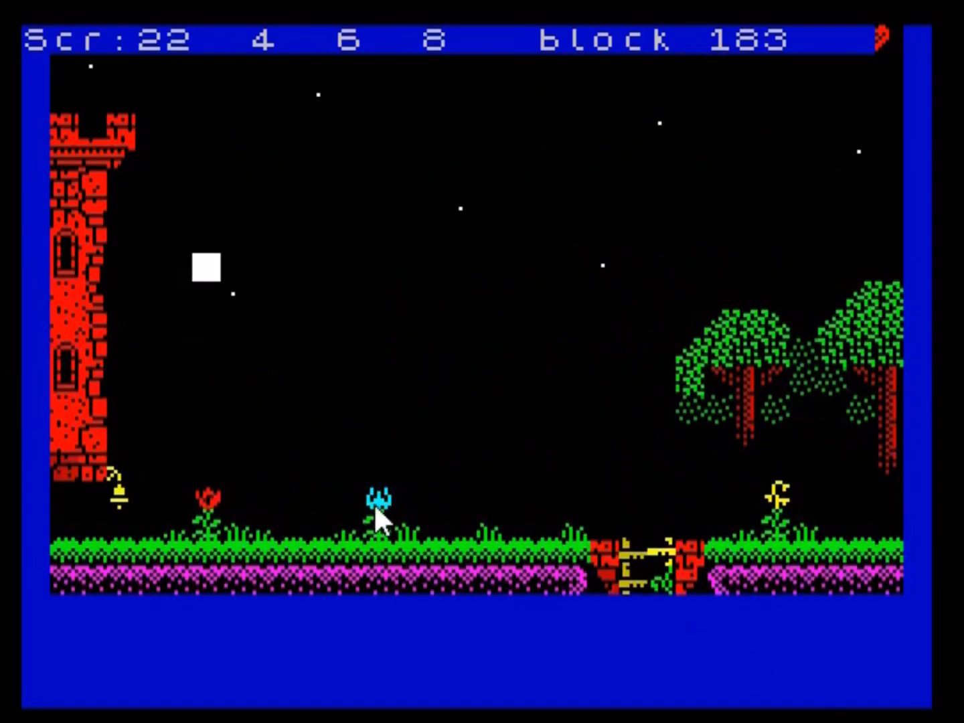
{"action": "key", "text": "Left"}
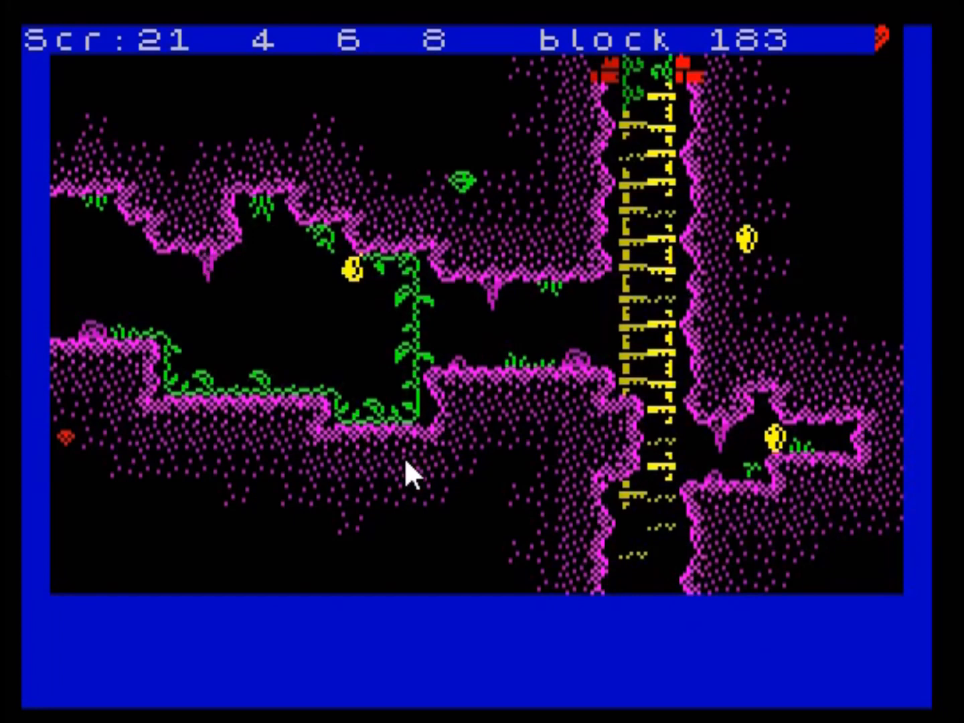
- Leave the screen editor, open the sprite editor and go to frame 0 of sprite image 0
{"action": "key", "text": "Left"}
{"action": "key", "text": "s"}
{"action": "key", "text": "Right"}
{"action": "key", "text": "Right"}
{"action": "key", "text": "Down"}
{"action": "key", "text": "Down"}
{"action": "key", "text": "Down"}
{"action": "key", "text": "Down"}
{"action": "key", "text": "Right"}
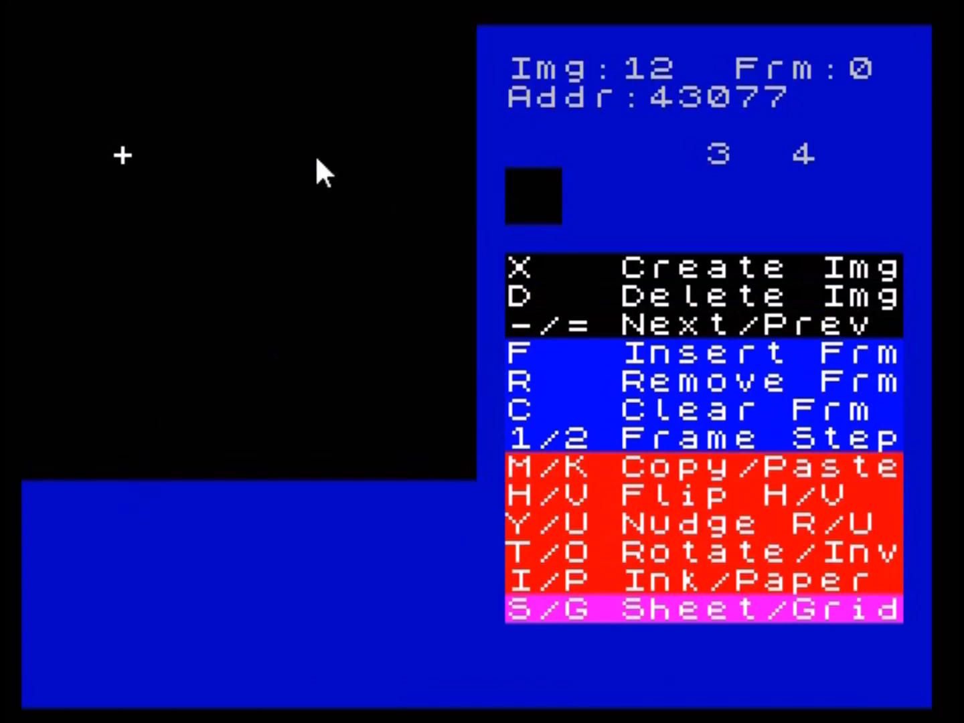
{"action": "key", "text": "minus"}
{"action": "key", "text": "minus"}
{"action": "key", "text": "minus"}
{"action": "key", "text": "minus"}
{"action": "key", "text": "minus"}
{"action": "key", "text": "minus"}
{"action": "key", "text": "minus"}
{"action": "key", "text": "minus"}
{"action": "key", "text": "minus"}
{"action": "key", "text": "minus"}
{"action": "key", "text": "minus"}
{"action": "key", "text": "minus"}
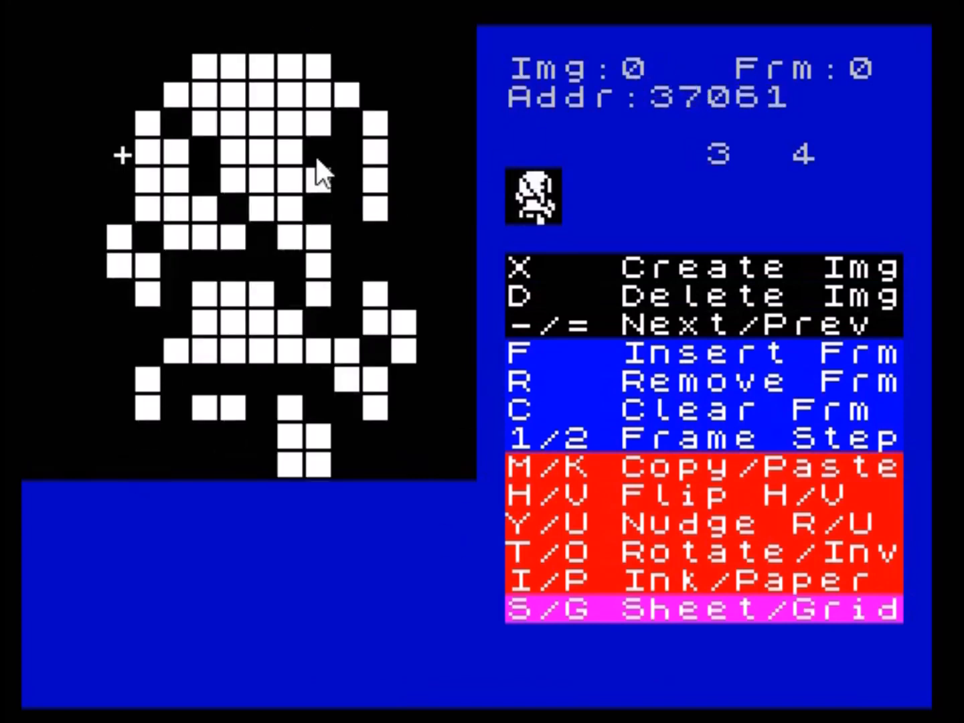
- Preview ink colours on image 0, with magenta for the sprite's upper-left quarter and blue for the other quarters
{"action": "key", "text": "i"}
{"action": "key", "text": "i"}
{"action": "key", "text": "Right"}
{"action": "key", "text": "Right"}
{"action": "key", "text": "Right"}
{"action": "key", "text": "Right"}
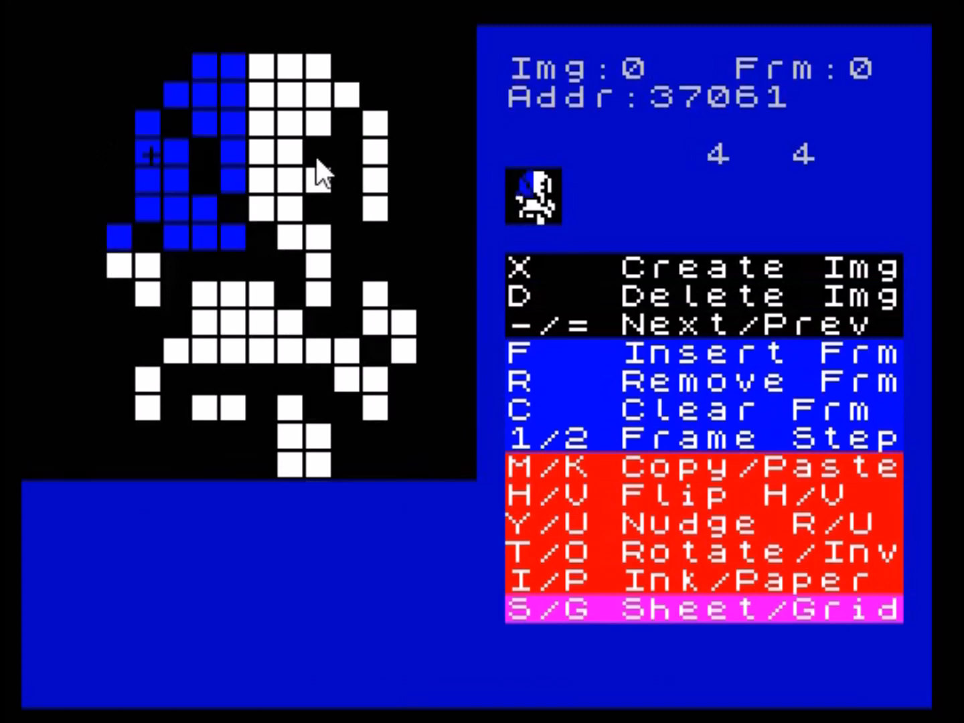
{"action": "key", "text": "Right"}
{"action": "key", "text": "Right"}
{"action": "key", "text": "i"}
- Colour the lower-right quarter of image 0 red, and step to another frame
{"action": "key", "text": "i"}
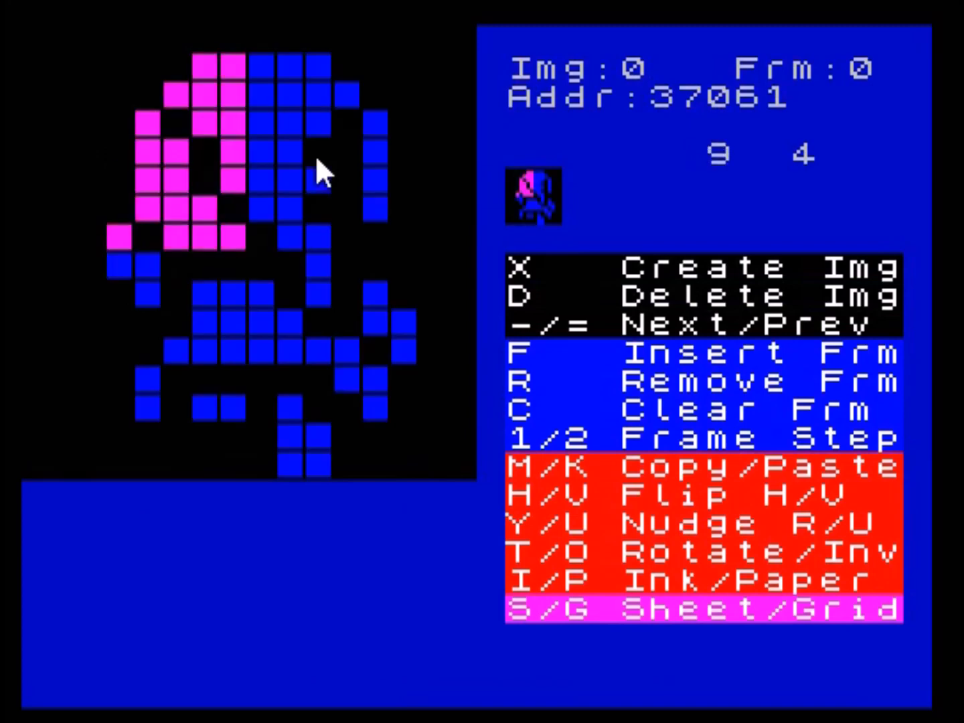
{"action": "key", "text": "Down"}
{"action": "key", "text": "Down"}
{"action": "key", "text": "Down"}
{"action": "key", "text": "Down"}
{"action": "key", "text": "Down"}
{"action": "key", "text": "i"}
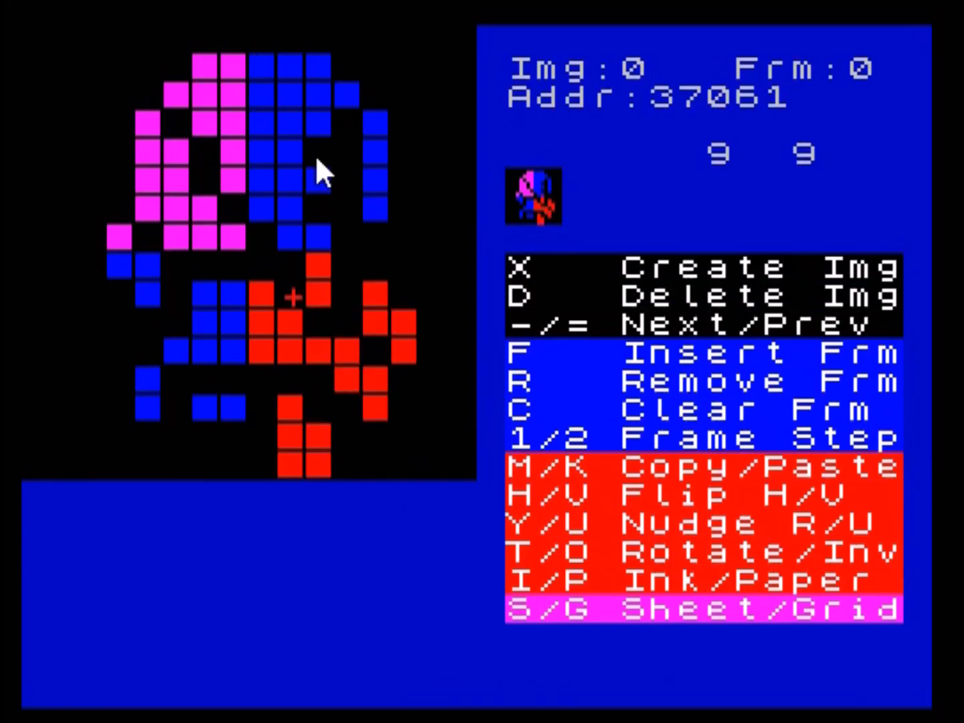
{"action": "key", "text": "1"}
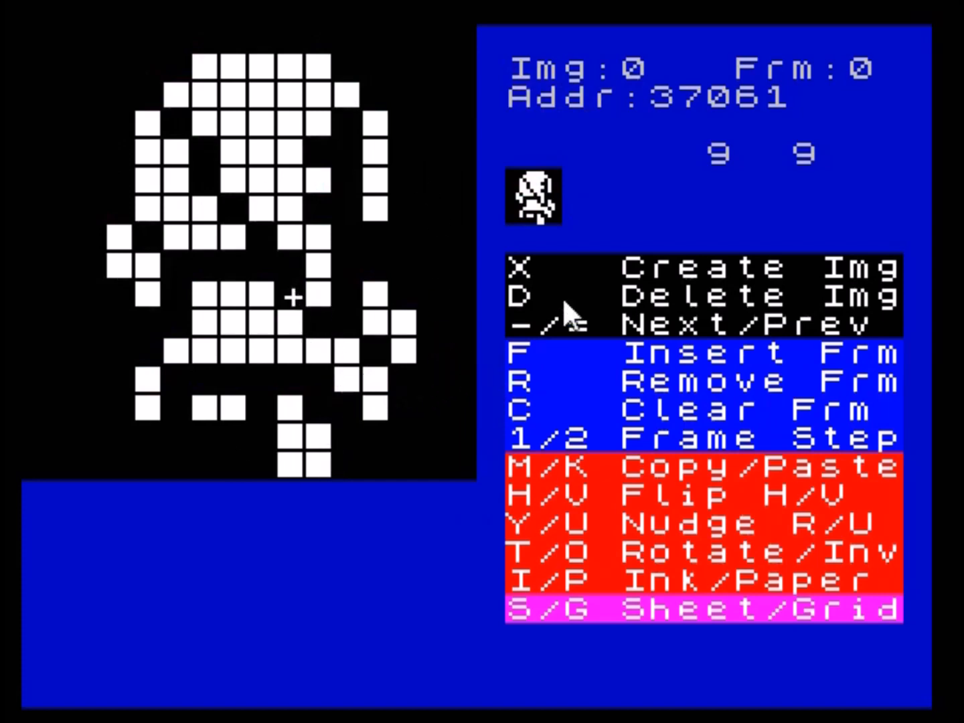
- Reopen the sprite editor from the main menu, go to image 1 and step back and forth through its walking frames
{"action": "key", "text": "Return"}
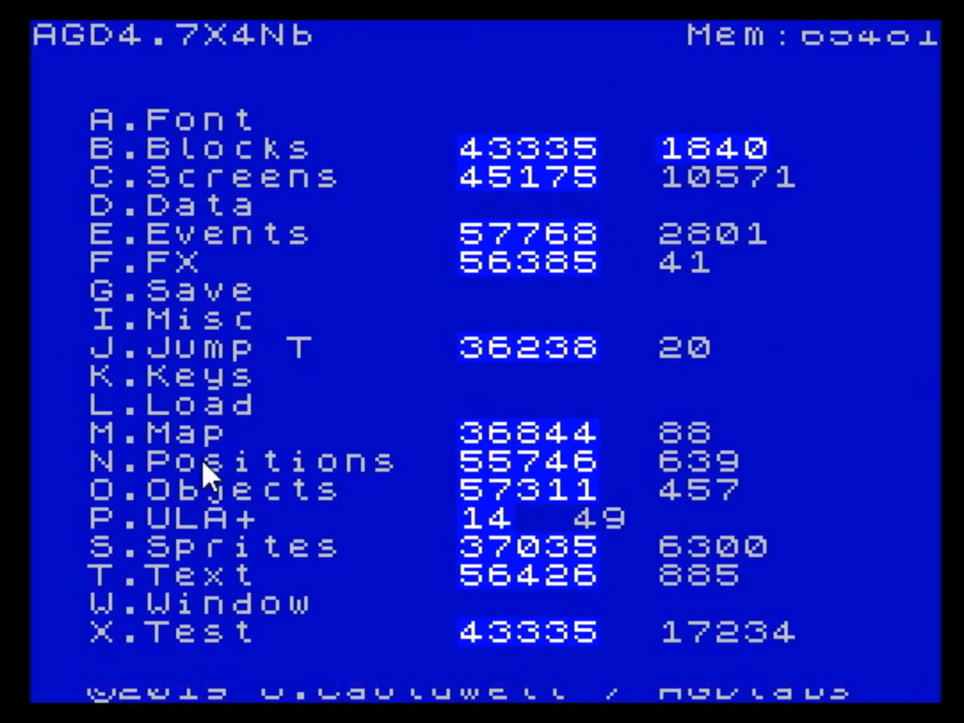
{"action": "key", "text": "s"}
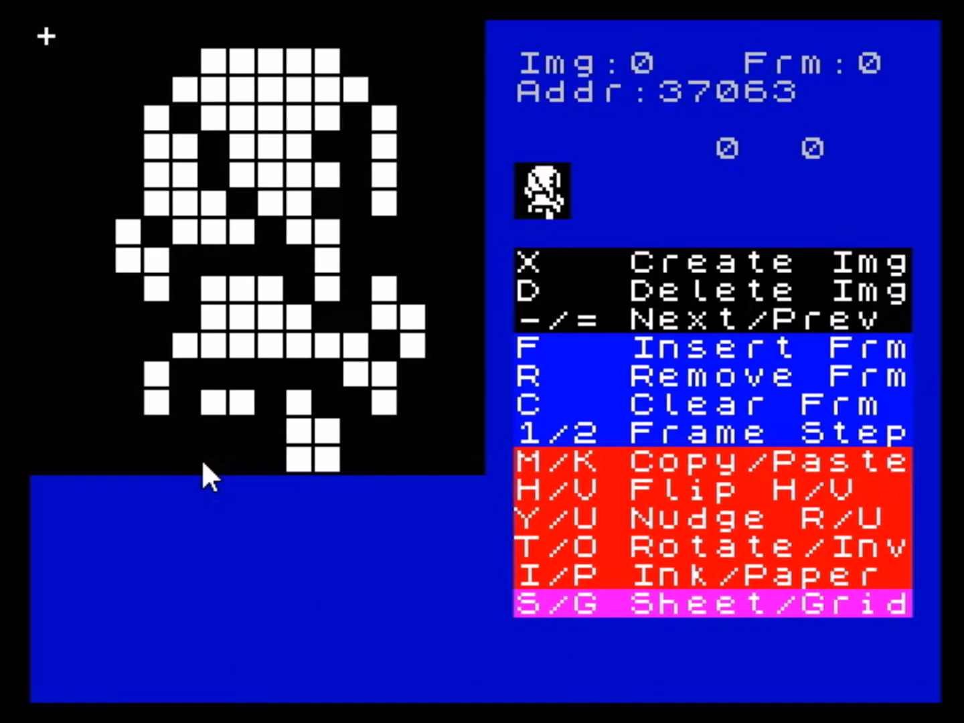
{"action": "key", "text": "minus"}
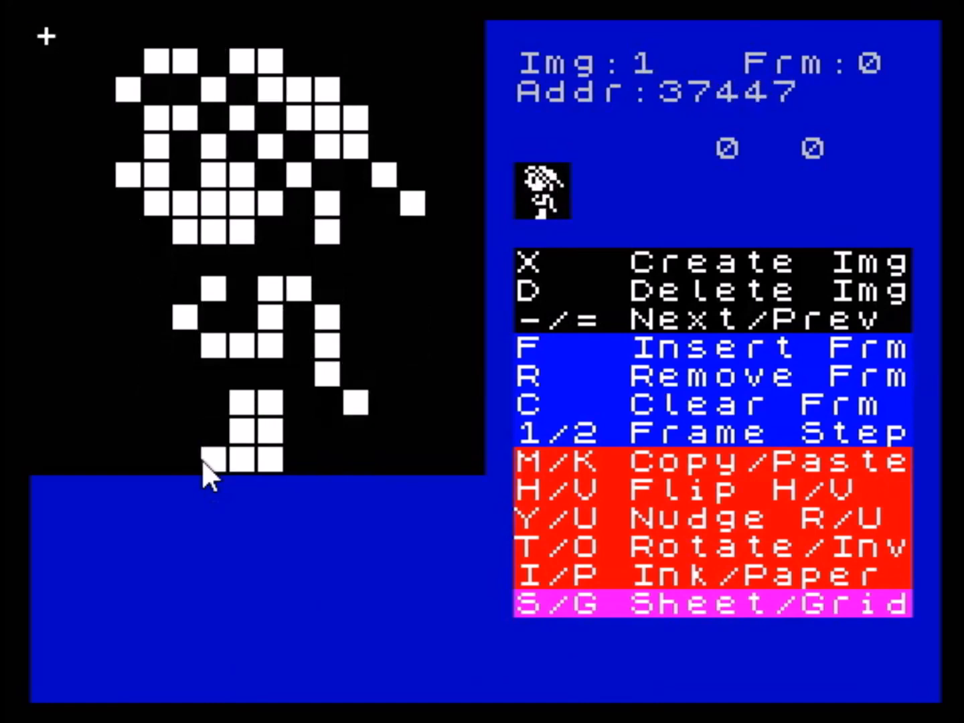
{"action": "key", "text": "2"}
{"action": "key", "text": "2"}
{"action": "key", "text": "2"}
{"action": "key", "text": "2"}
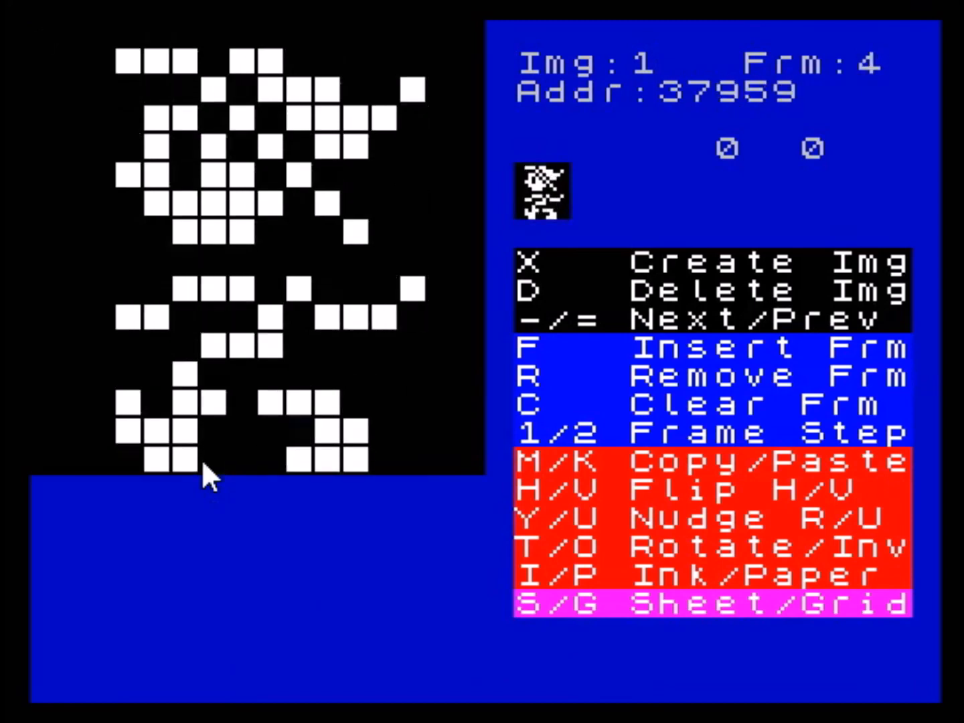
{"action": "key", "text": "1"}
{"action": "key", "text": "1"}
{"action": "key", "text": "1"}
{"action": "key", "text": "1"}
{"action": "key", "text": "1"}
{"action": "key", "text": "1"}
{"action": "key", "text": "1"}
{"action": "key", "text": "1"}
{"action": "key", "text": "1"}
{"action": "key", "text": "1"}
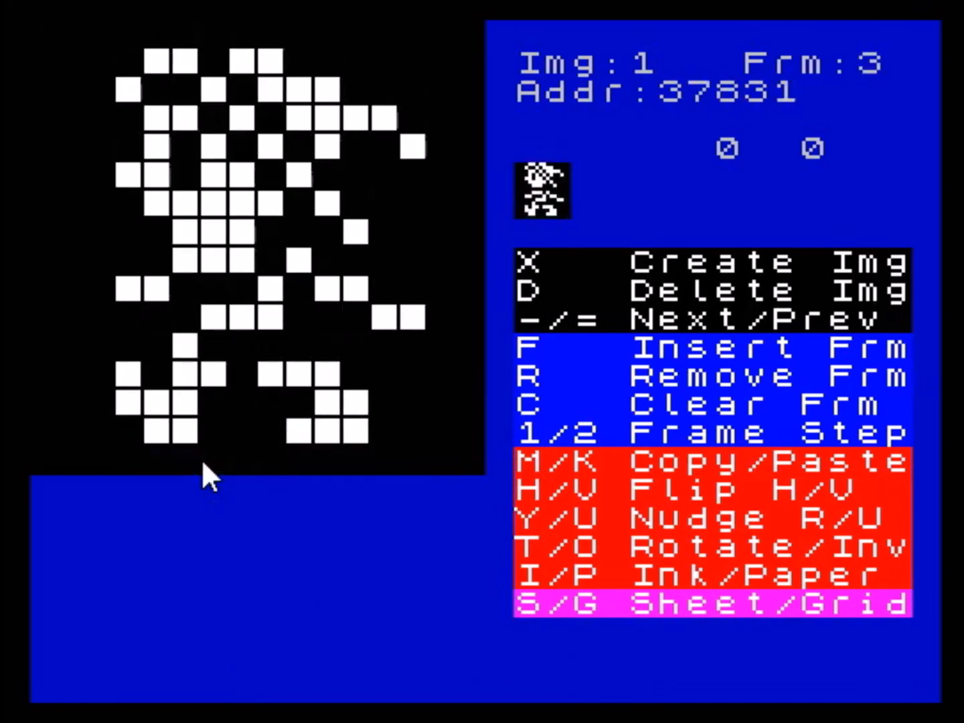
{"action": "key", "text": "2"}
{"action": "key", "text": "2"}
{"action": "key", "text": "2"}
{"action": "key", "text": "2"}
{"action": "key", "text": "2"}
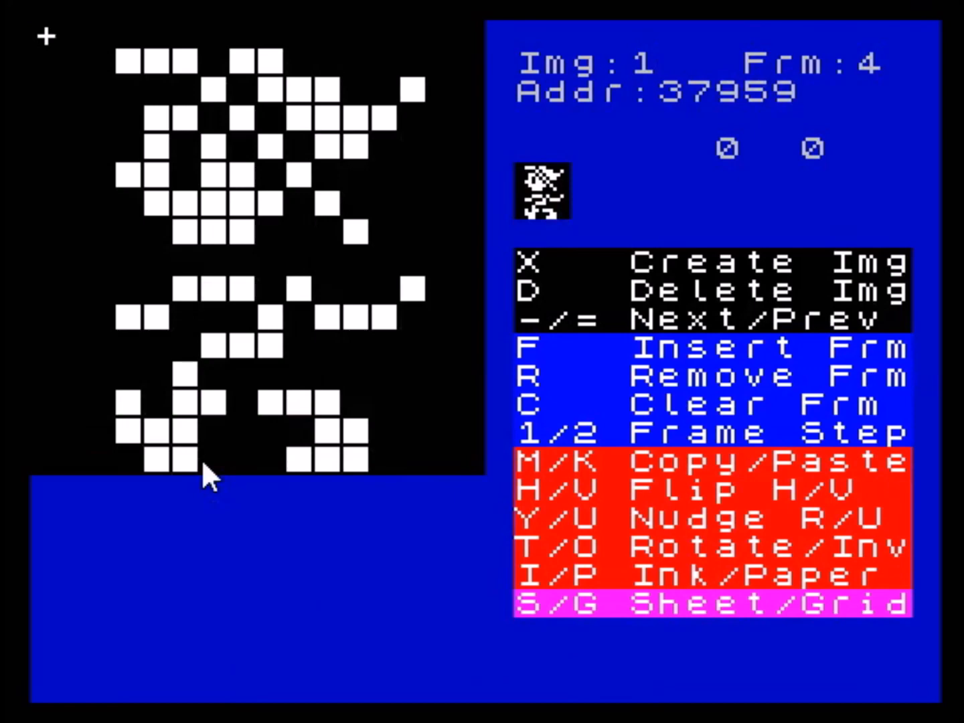
{"action": "key", "text": "2"}
{"action": "key", "text": "2"}
{"action": "key", "text": "2"}
{"action": "key", "text": "2"}
{"action": "key", "text": "2"}
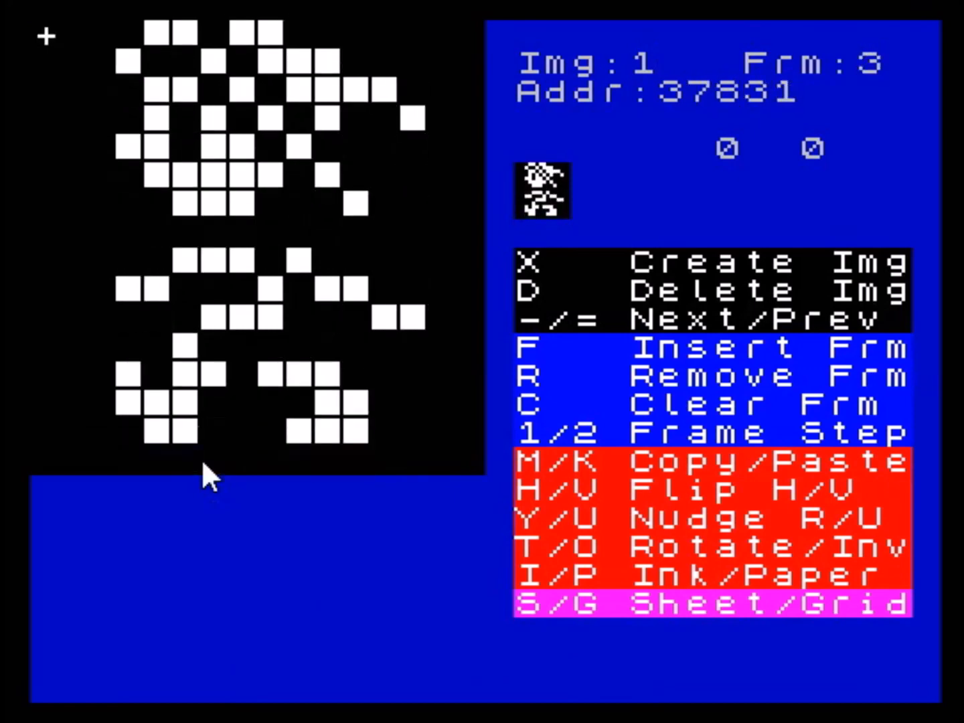
- Return to sprite image 0 and step through its frames 0 to 2 to examine the front-facing animation
{"action": "key", "text": "2"}
{"action": "key", "text": "equal"}
{"action": "key", "text": "2"}
{"action": "key", "text": "2"}
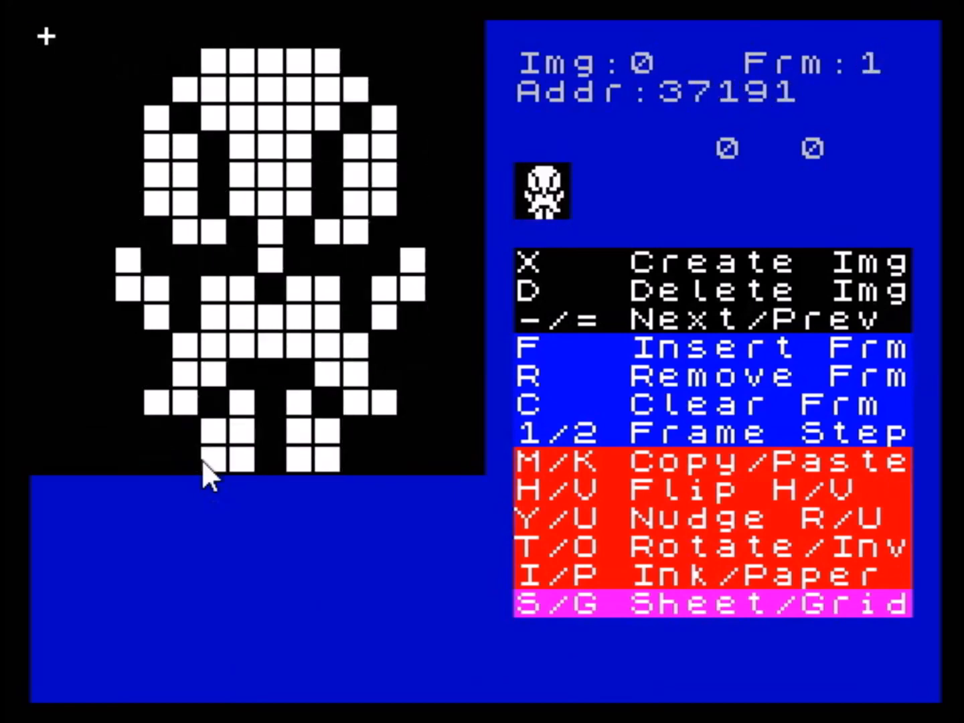
{"action": "key", "text": "2"}
{"action": "key", "text": "2"}
{"action": "key", "text": "2"}
{"action": "key", "text": "2"}
{"action": "key", "text": "2"}
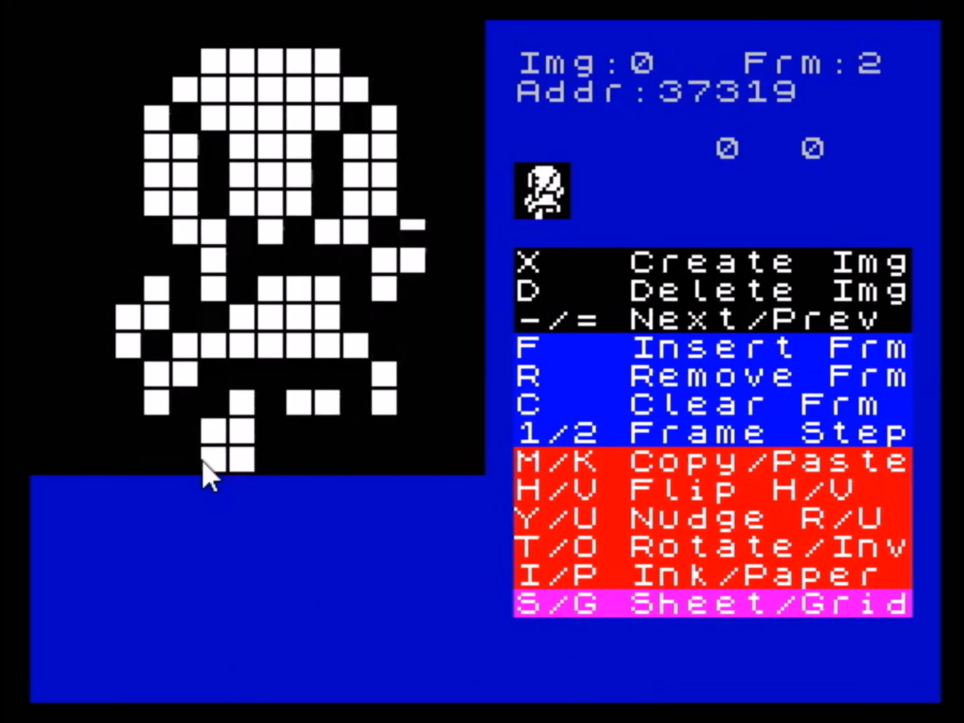
{"action": "key", "text": "2"}
{"action": "key", "text": "2"}
{"action": "key", "text": "2"}
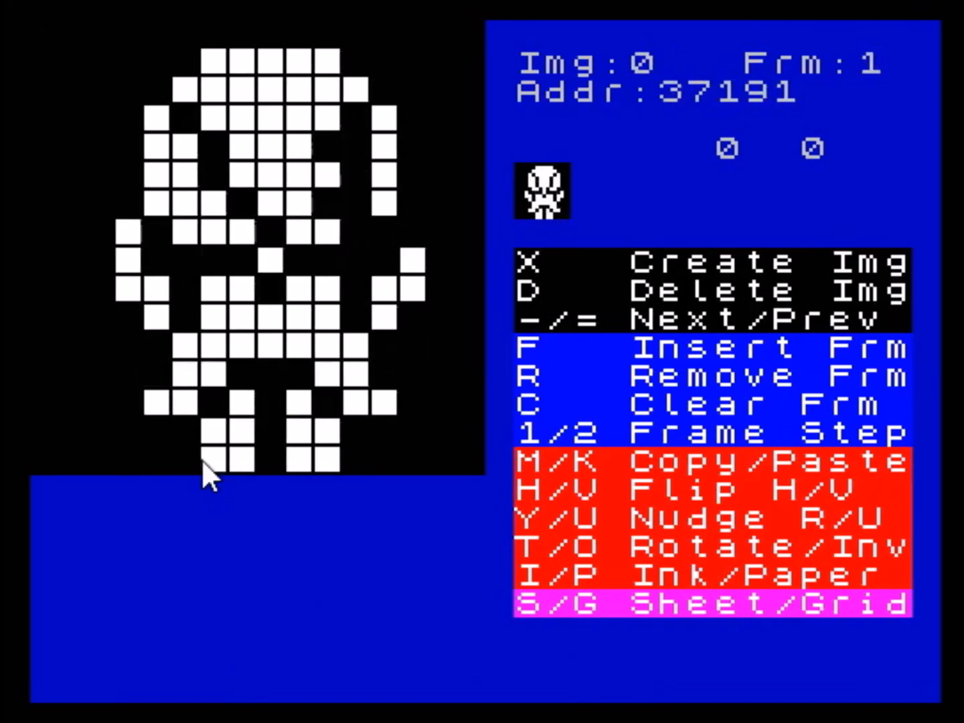
- Browse the neighbouring sprite images back to image 1 and cycle its frames round to frame 0
{"action": "key", "text": "x"}
{"action": "key", "text": "minus"}
{"action": "key", "text": "minus"}
{"action": "key", "text": "minus"}
{"action": "key", "text": "equal"}
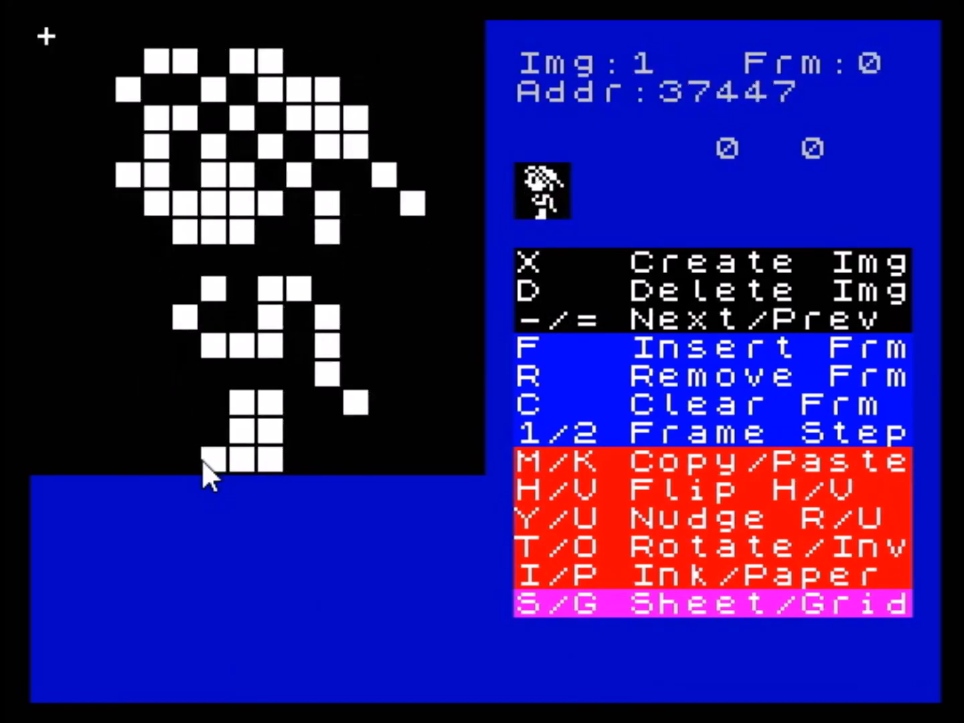
{"action": "key", "text": "2"}
{"action": "key", "text": "2"}
{"action": "key", "text": "1"}
{"action": "key", "text": "2"}
{"action": "key", "text": "2"}
{"action": "key", "text": "2"}
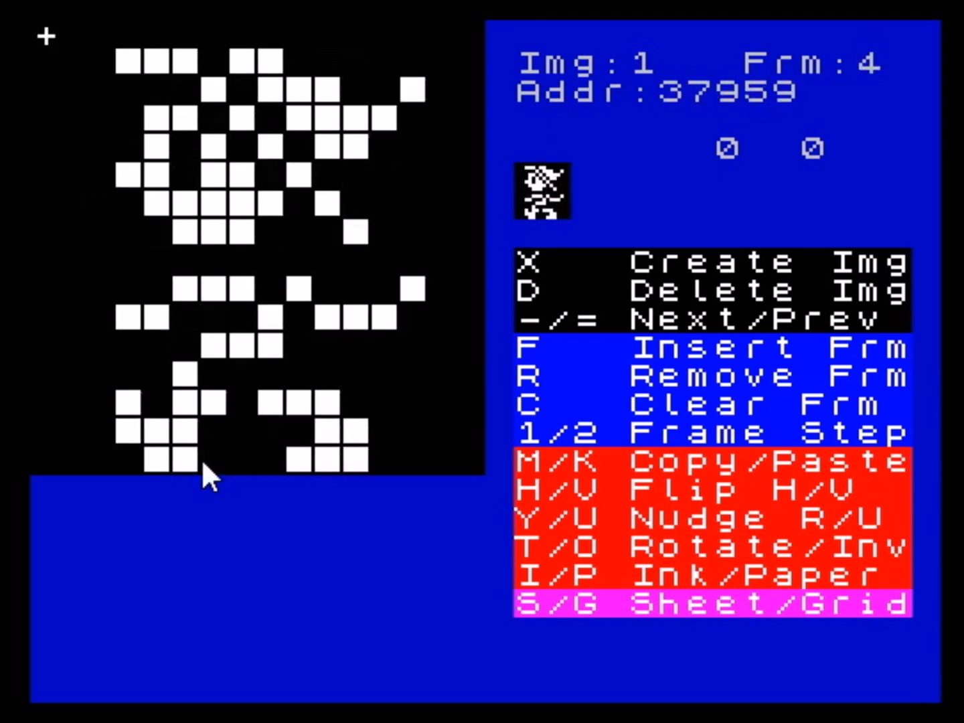
{"action": "key", "text": "2"}
{"action": "key", "text": "2"}
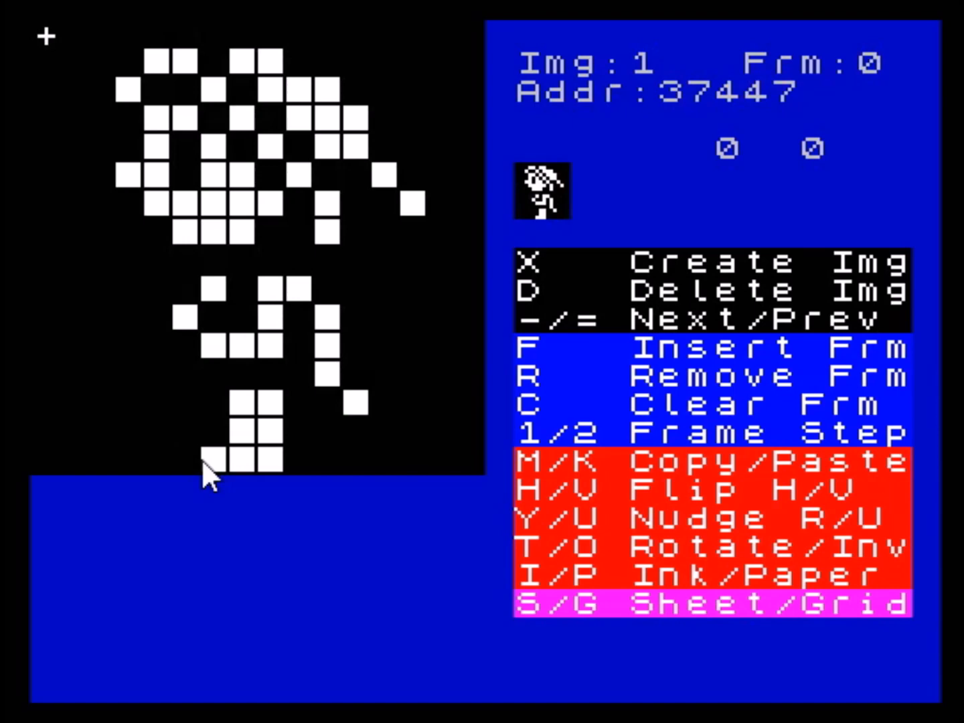
- Insert extra frames into sprite image 1 and step on from frame 0
{"action": "key", "text": "f"}
{"action": "key", "text": "y"}
{"action": "key", "text": "f"}
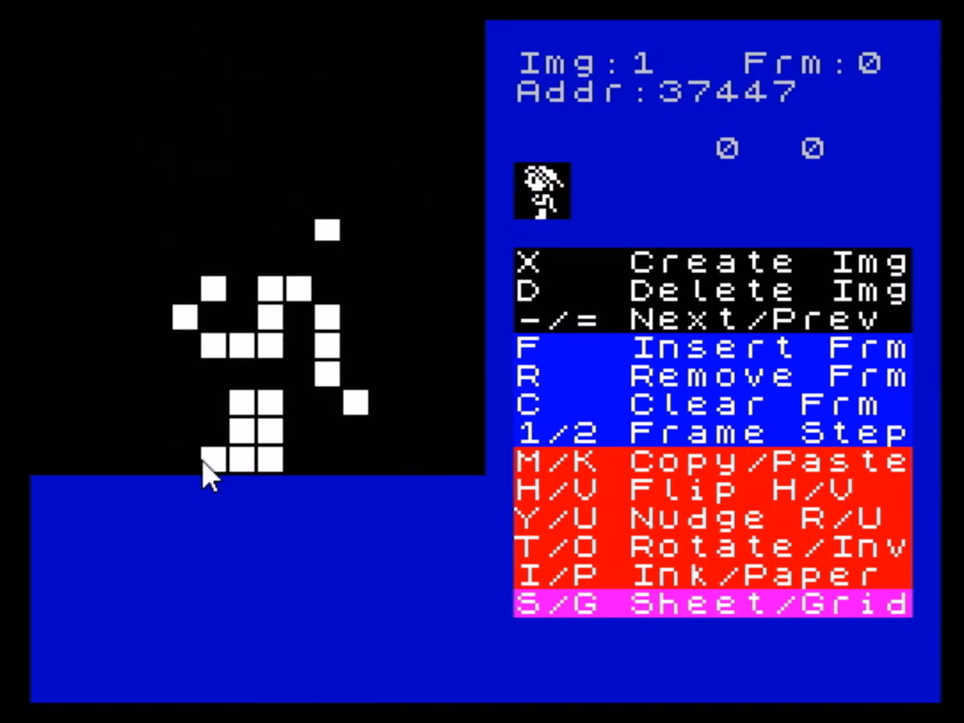
{"action": "key", "text": "2"}
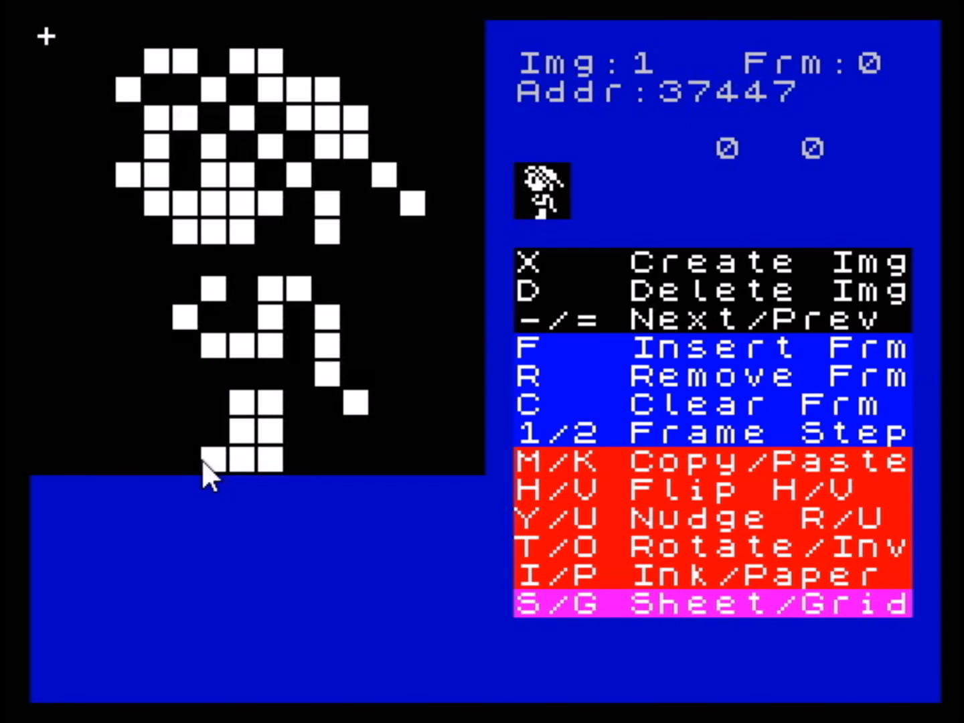
{"action": "key", "text": "2"}
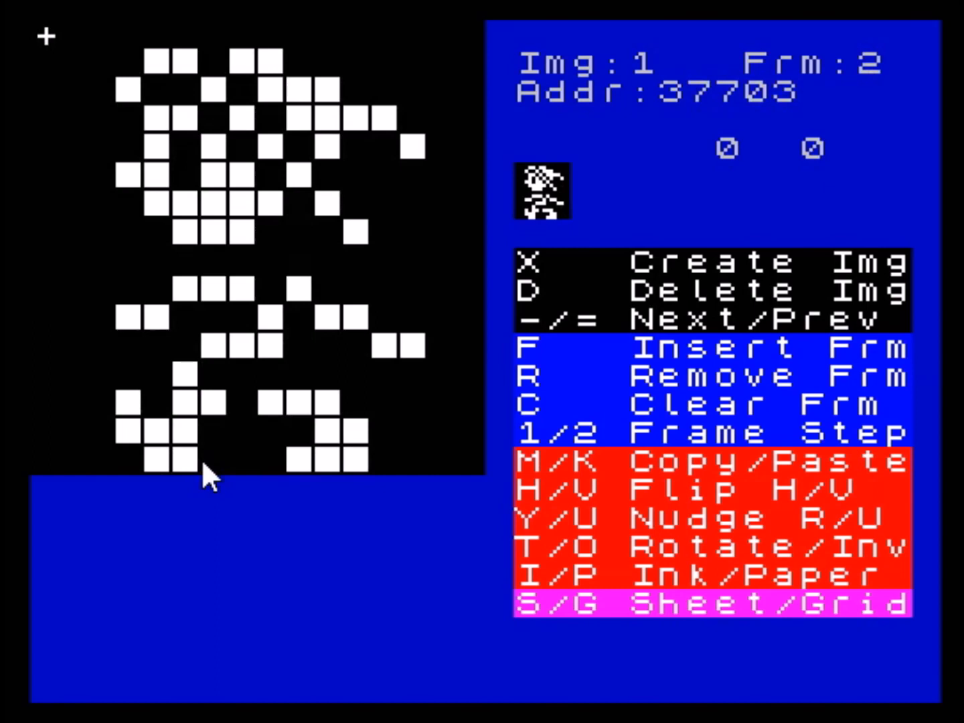
- Step through image 1 up to frame 6 and back to frame 2 to examine the frame sequence
{"action": "key", "text": "1"}
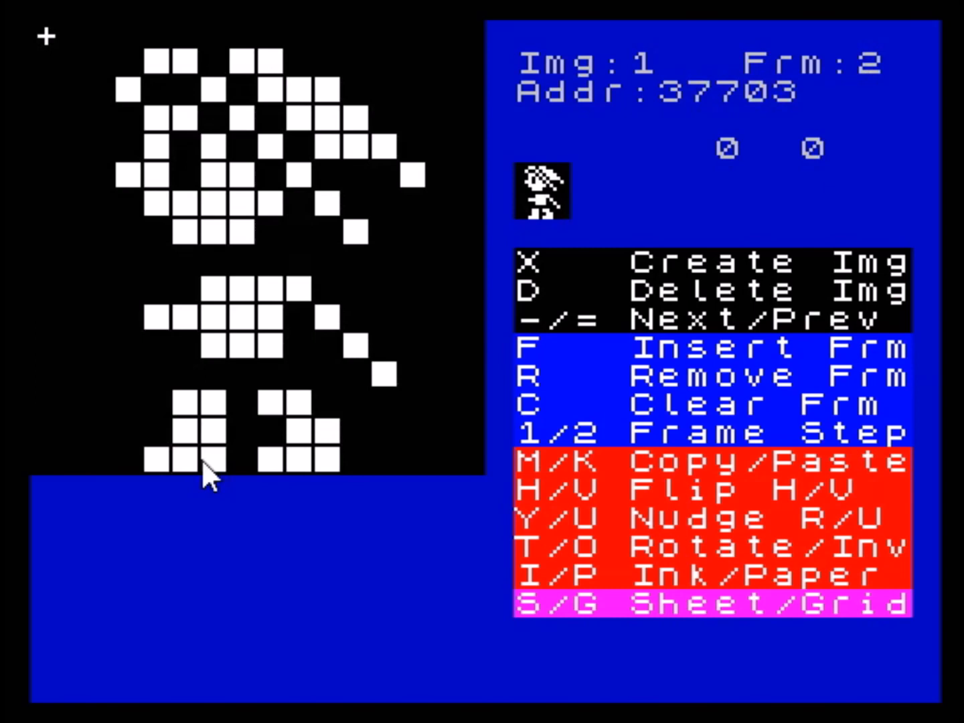
{"action": "key", "text": "1"}
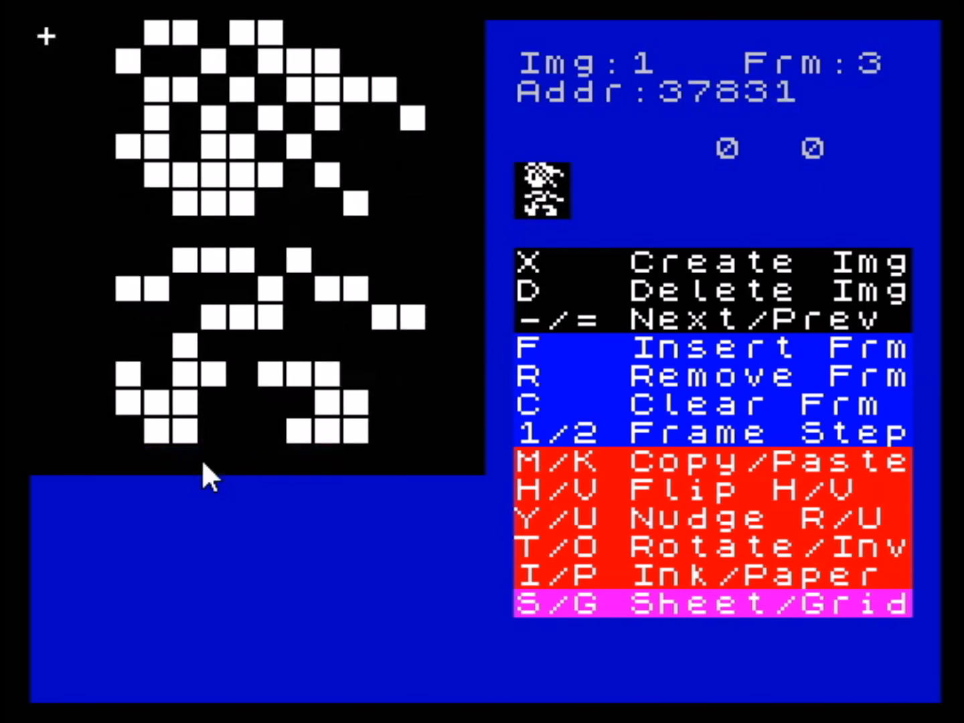
{"action": "key", "text": "1"}
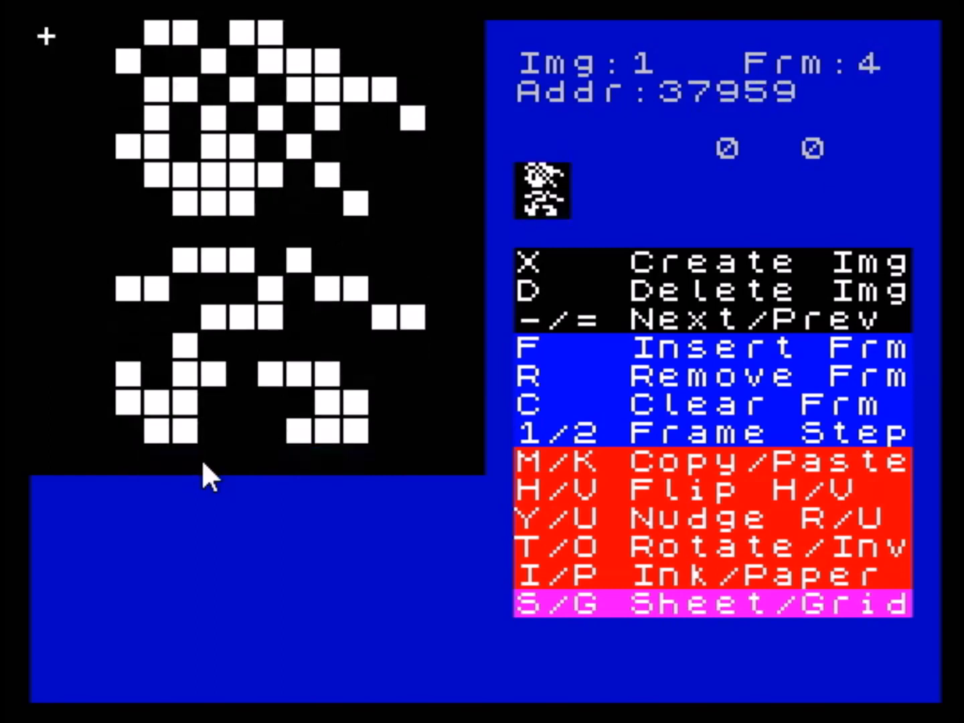
{"action": "key", "text": "1"}
{"action": "key", "text": "1"}
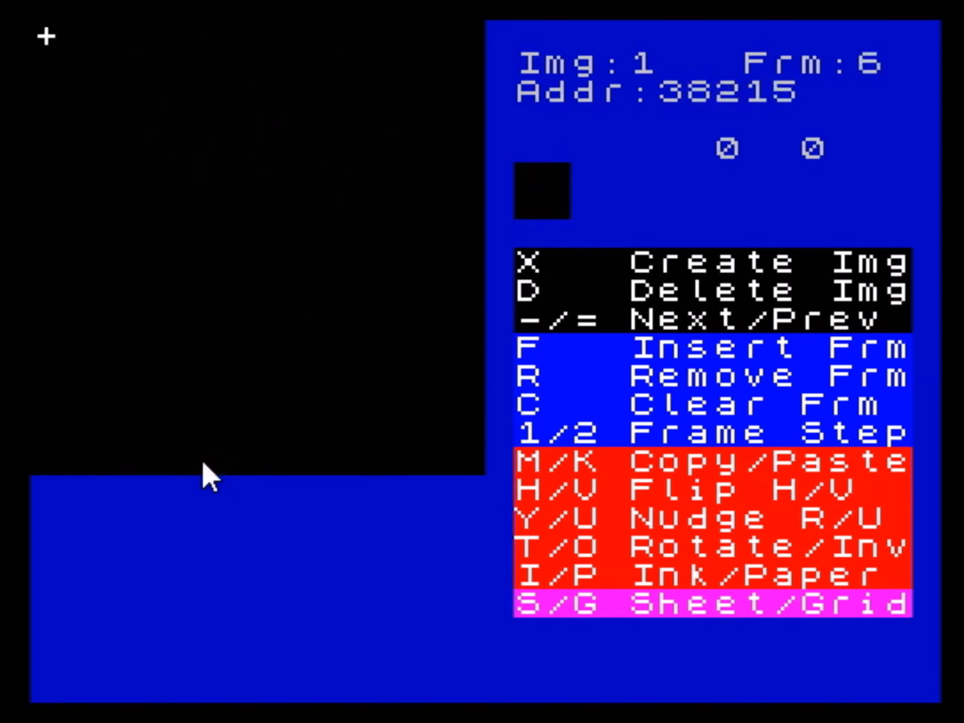
{"action": "key", "text": "2"}
{"action": "key", "text": "2"}
{"action": "key", "text": "2"}
{"action": "key", "text": "2"}
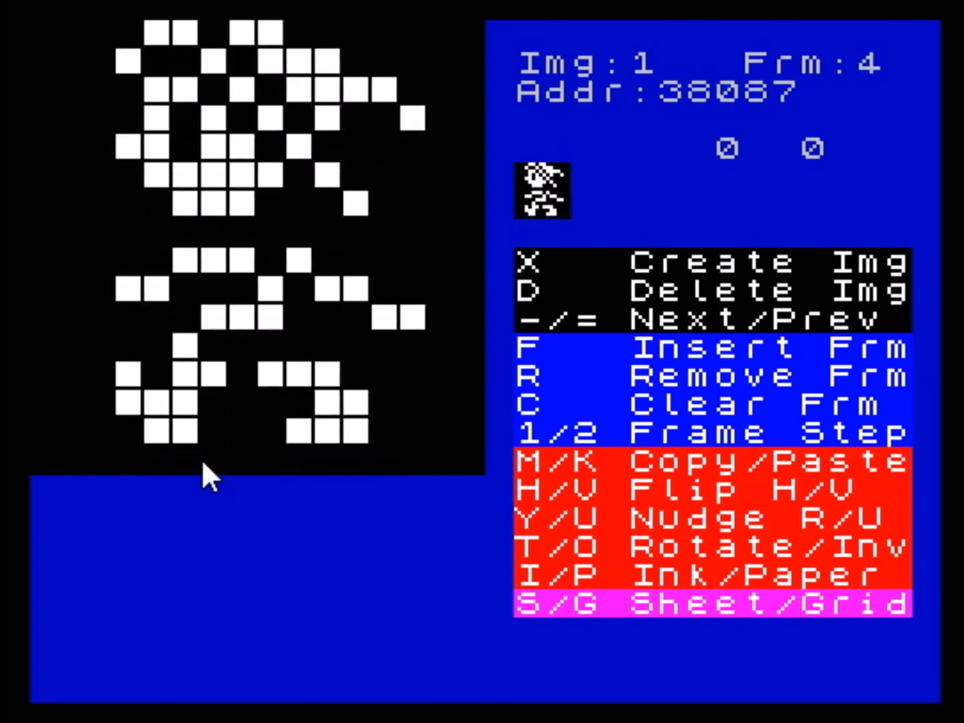
{"action": "key", "text": "2"}
{"action": "key", "text": "2"}
{"action": "key", "text": "2"}
{"action": "key", "text": "2"}
{"action": "key", "text": "2"}
{"action": "key", "text": "2"}
{"action": "key", "text": "2"}
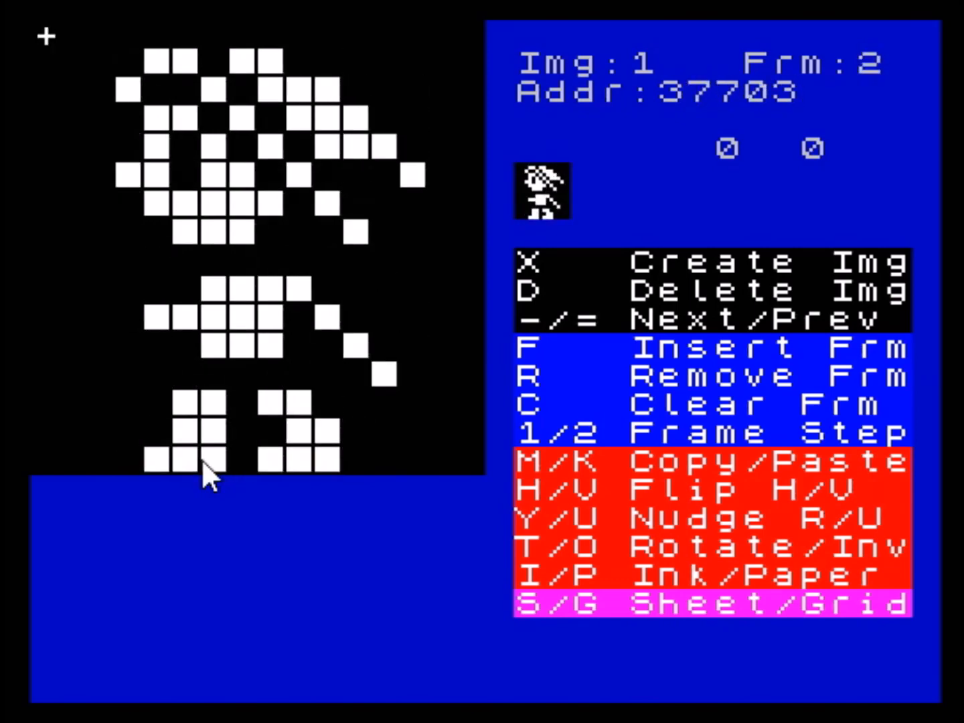
- Cycle rapidly through image 1's frames in both directions to check the animation, stopping on frame 2
{"action": "key", "text": "1"}
{"action": "key", "text": "1"}
{"action": "key", "text": "1"}
{"action": "key", "text": "1"}
{"action": "key", "text": "1"}
{"action": "key", "text": "1"}
{"action": "key", "text": "1"}
{"action": "key", "text": "1"}
{"action": "key", "text": "1"}
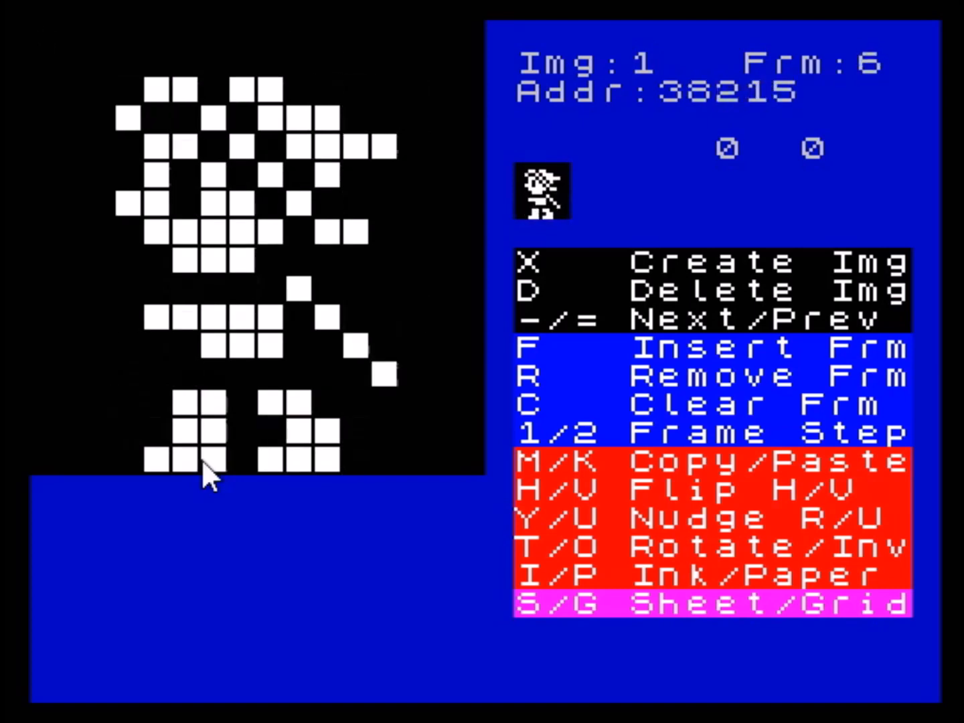
{"action": "key", "text": "1"}
{"action": "key", "text": "1"}
{"action": "key", "text": "1"}
{"action": "key", "text": "1"}
{"action": "key", "text": "1"}
{"action": "key", "text": "1"}
{"action": "key", "text": "1"}
{"action": "key", "text": "1"}
{"action": "key", "text": "1"}
{"action": "key", "text": "1"}
{"action": "key", "text": "1"}
{"action": "key", "text": "1"}
{"action": "key", "text": "1"}
{"action": "key", "text": "1"}
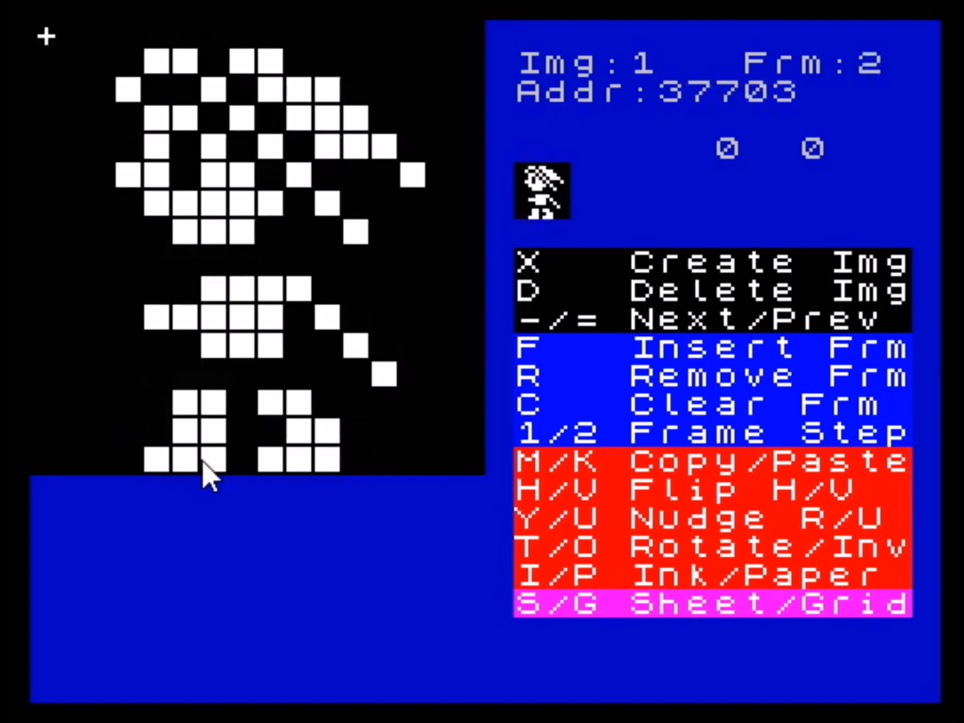
{"action": "key", "text": "1"}
{"action": "key", "text": "1"}
{"action": "key", "text": "1"}
{"action": "key", "text": "1"}
{"action": "key", "text": "2"}
{"action": "key", "text": "2"}
{"action": "key", "text": "1"}
{"action": "key", "text": "2"}
{"action": "key", "text": "1"}
{"action": "key", "text": "2"}
- In frame 2 of image 1, fill the pixels at column 5, rows 4 and 5, and erase those at rows 6 and 7
{"action": "key", "text": "Down"}
{"action": "key", "text": "Down"}
{"action": "key", "text": "Down"}
{"action": "key", "text": "Right"}
{"action": "key", "text": "Right"}
{"action": "key", "text": "Right"}
{"action": "key", "text": "Right"}
{"action": "key", "text": "Down"}
{"action": "key", "text": "Right"}
{"action": "key", "text": "Down"}
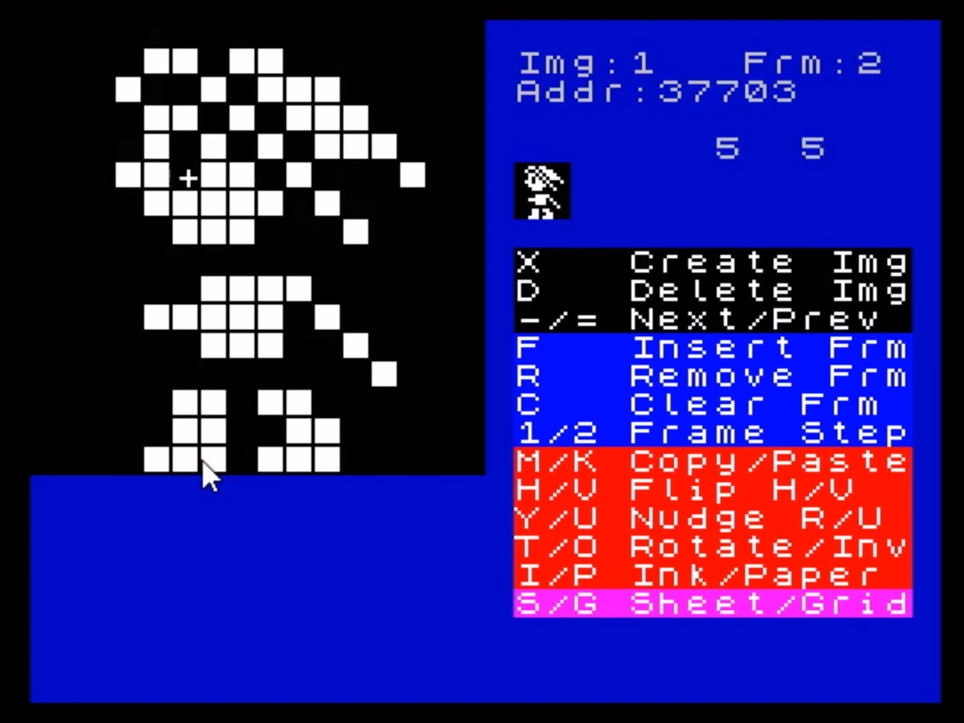
{"action": "key", "text": "space"}
{"action": "key", "text": "Up"}
{"action": "key", "text": "space"}
{"action": "key", "text": "Down"}
{"action": "key", "text": "Down"}
{"action": "key", "text": "space"}
{"action": "key", "text": "Down"}
{"action": "key", "text": "space"}
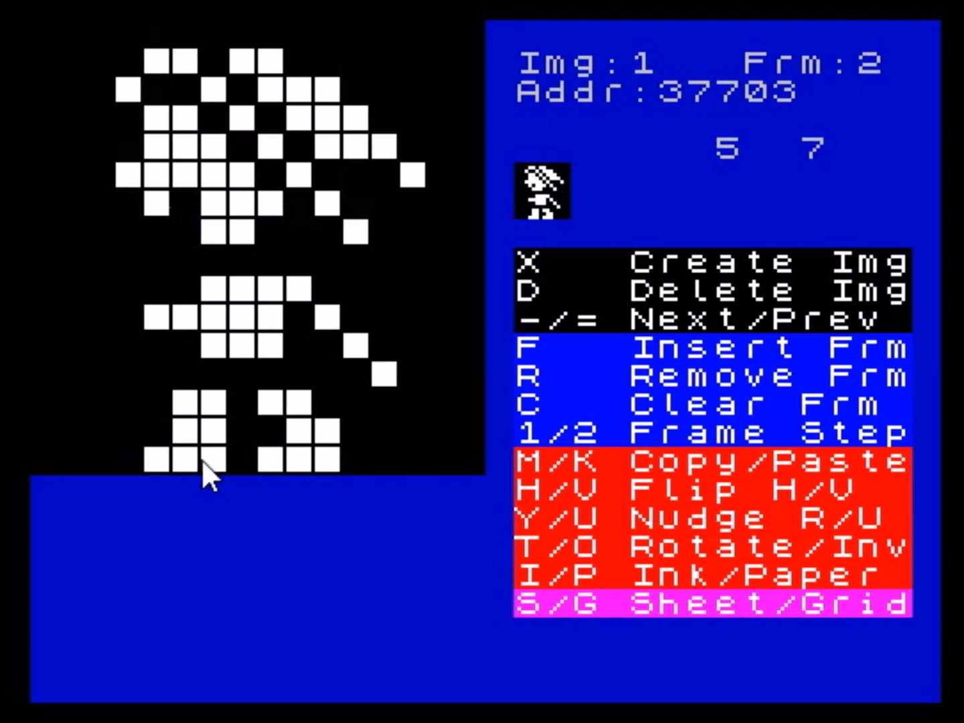
- Toggle further pixels around columns 4 and 5, between rows 4 and 8, of frame 2
{"action": "key", "text": "Left"}
{"action": "key", "text": "Down"}
{"action": "key", "text": "space"}
{"action": "key", "text": "Right"}
{"action": "key", "text": "space"}
{"action": "key", "text": "Up"}
{"action": "key", "text": "Up"}
{"action": "key", "text": "Up"}
{"action": "key", "text": "Up"}
{"action": "key", "text": "space"}
{"action": "key", "text": "Down"}
{"action": "key", "text": "space"}
{"action": "key", "text": "Down"}
{"action": "key", "text": "space"}
{"action": "key", "text": "Down"}
{"action": "key", "text": "space"}
{"action": "key", "text": "Down"}
- Step through image 1's frames as far as frame 5 to examine the animation, and leave the sprite editor
{"action": "key", "text": "1"}
{"action": "key", "text": "2"}
{"action": "key", "text": "1"}
{"action": "key", "text": "2"}
{"action": "key", "text": "2"}
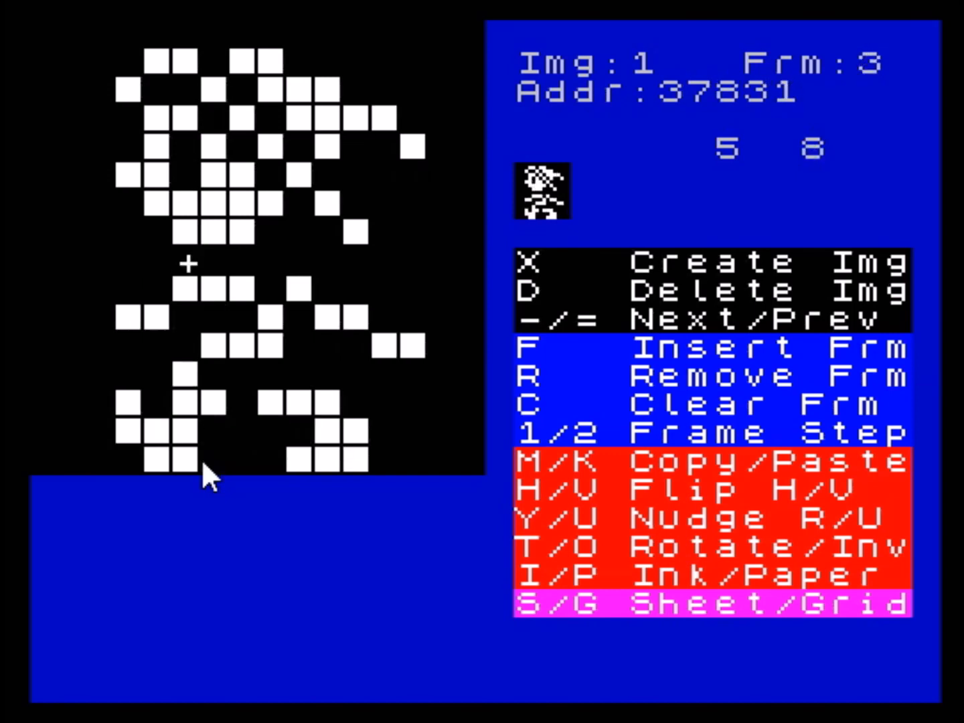
{"action": "key", "text": "2"}
{"action": "key", "text": "2"}
{"action": "key", "text": "2"}
{"action": "key", "text": "2"}
{"action": "key", "text": "2"}
{"action": "key", "text": "2"}
{"action": "key", "text": "2"}
{"action": "key", "text": "2"}
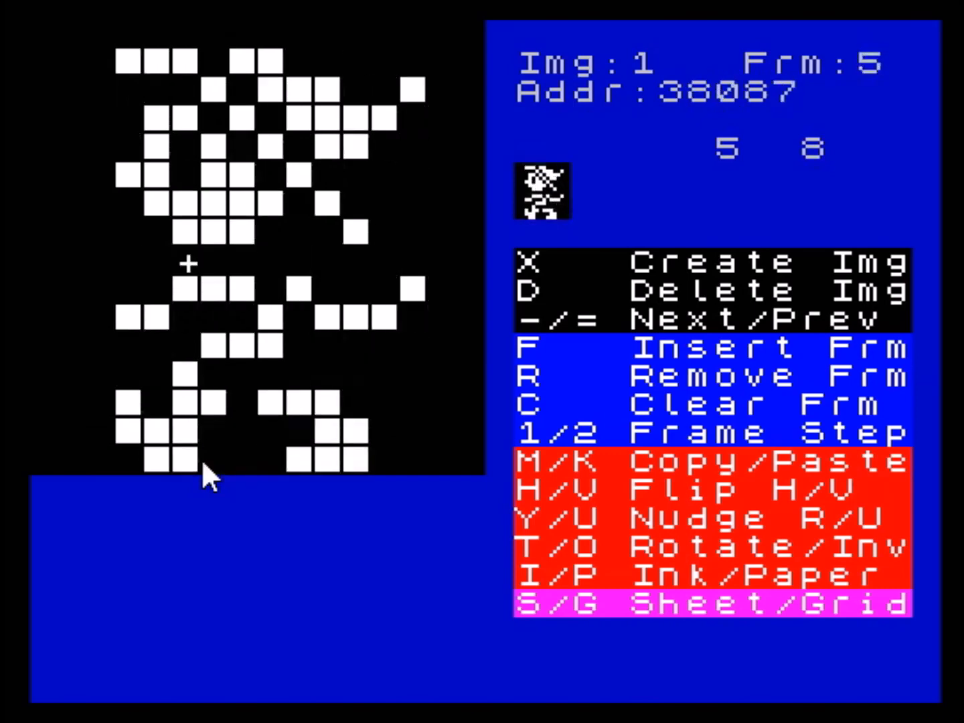
{"action": "key", "text": "Return"}
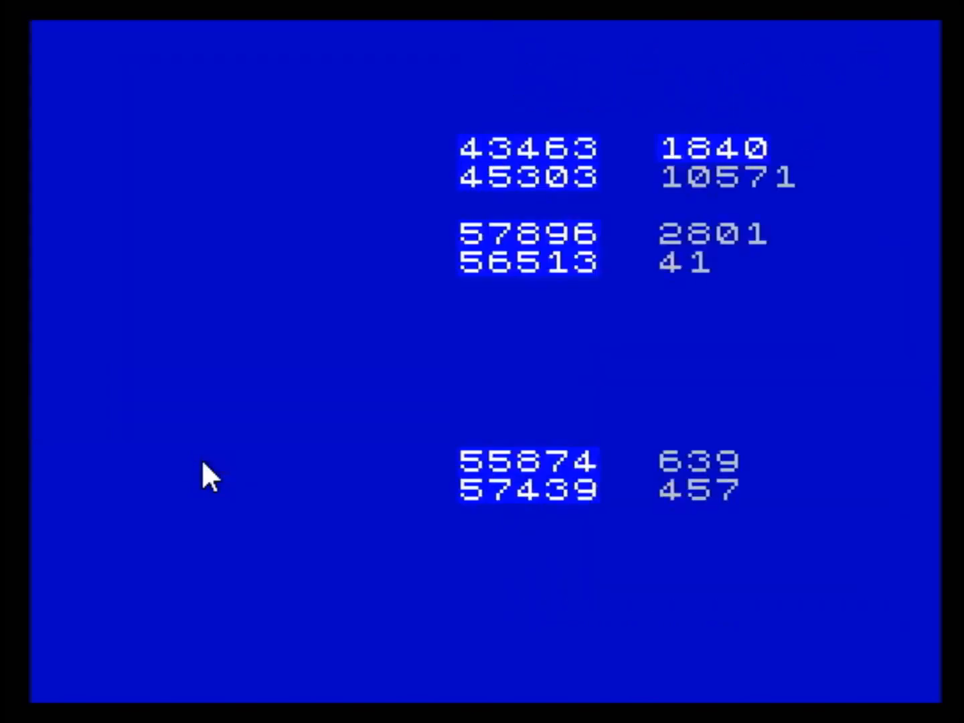
- Try to insert a new frame at frame 0 of image 1 in the sprite editor, and return to the main menu
{"action": "key", "text": "s"}
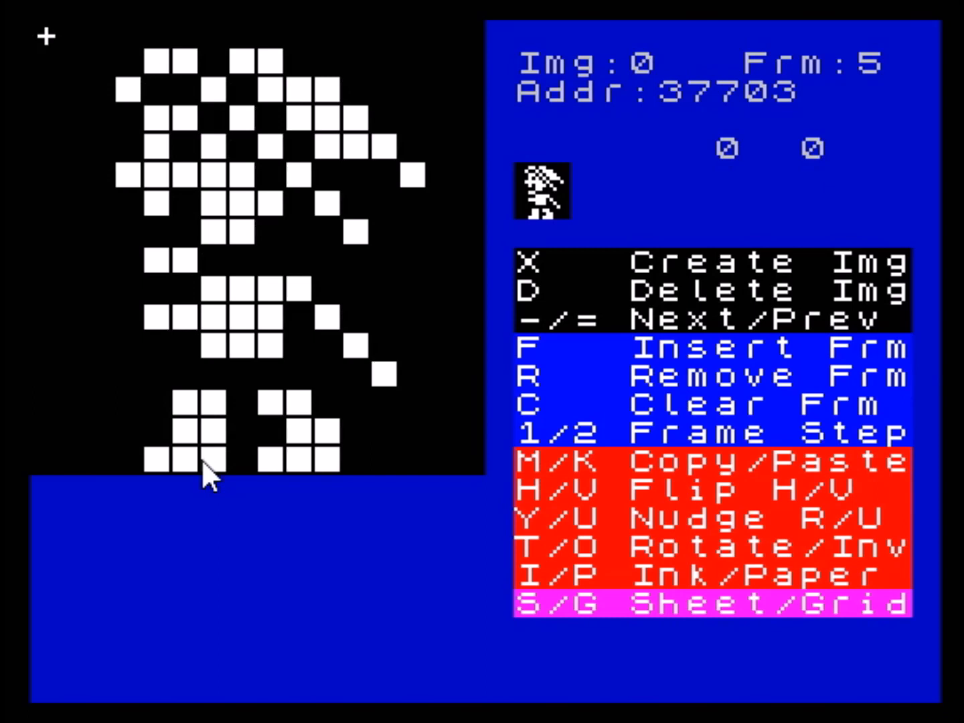
{"action": "key", "text": "equal"}
{"action": "key", "text": "minus"}
{"action": "key", "text": "minus"}
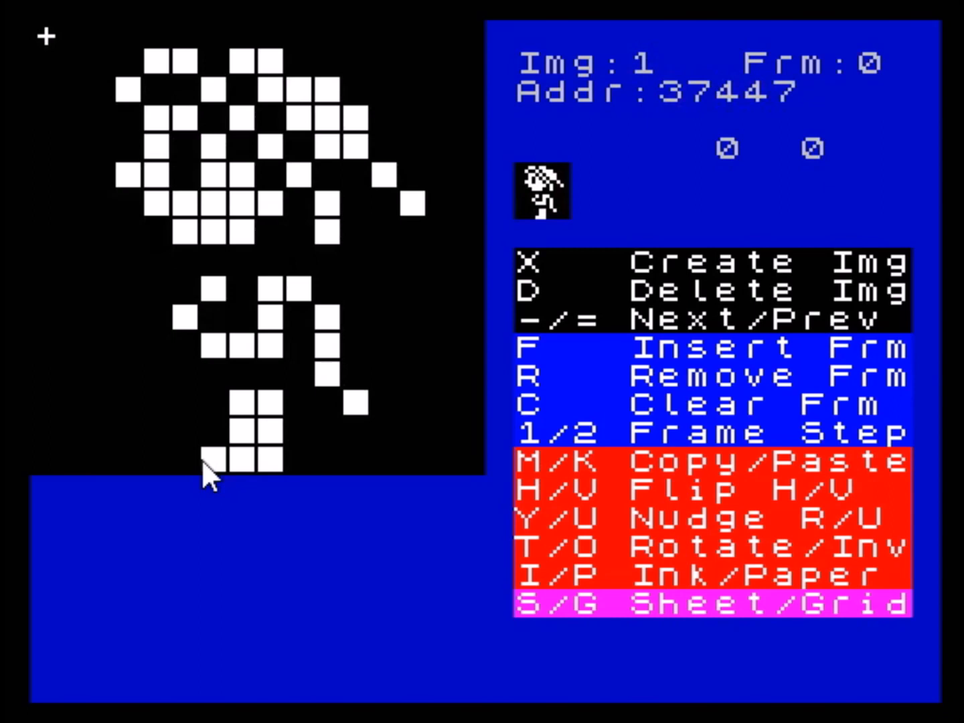
{"action": "key", "text": "f"}
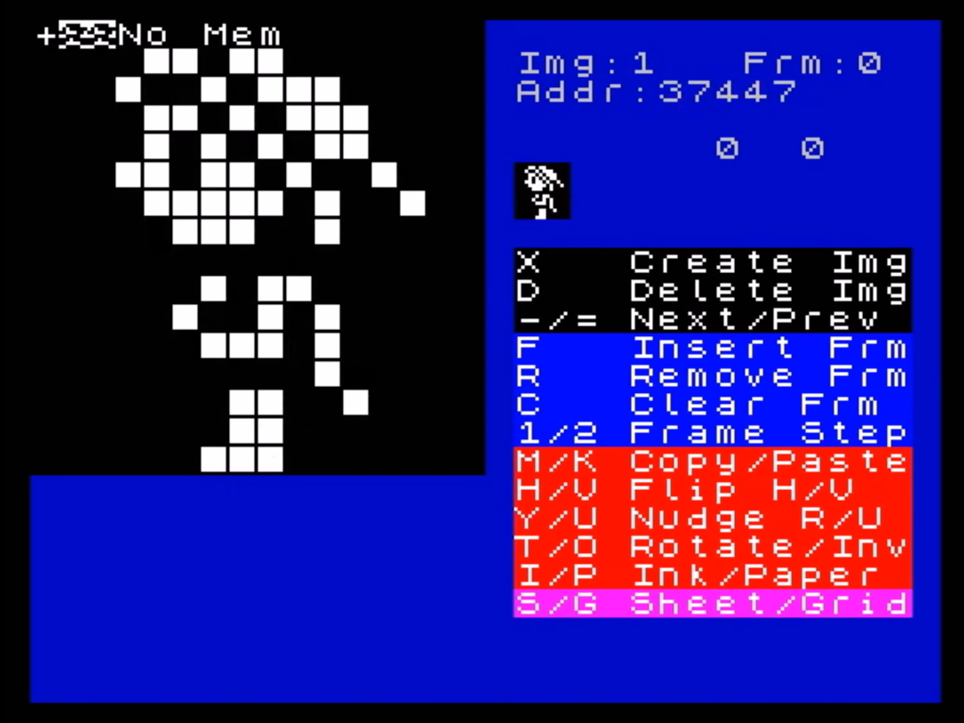
{"action": "key", "text": "Return"}
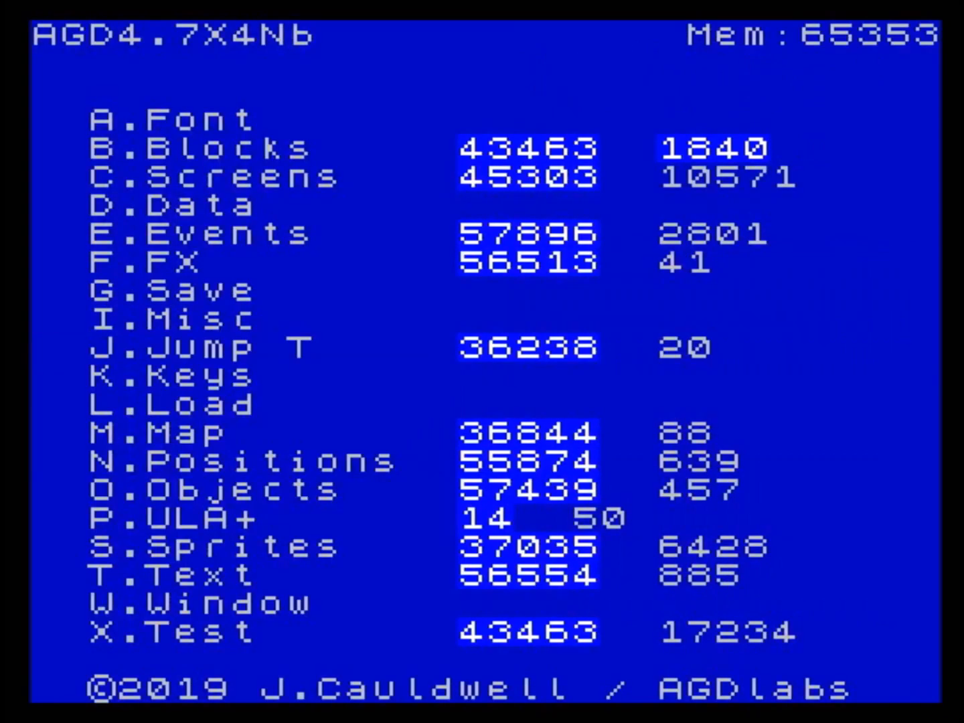
- Reopen the sprite editor and paste the copied head of image 1's frame 0 into frame 0 of image 3
{"action": "key", "text": "s"}
{"action": "key", "text": "minus"}
{"action": "key", "text": "minus"}
{"action": "key", "text": "equal"}
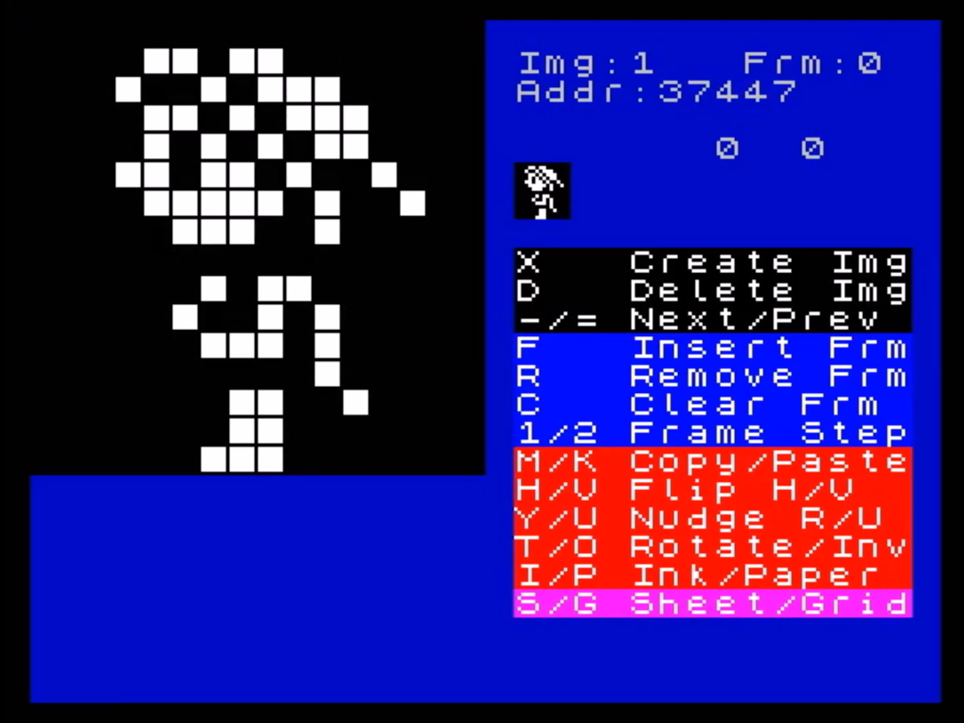
{"action": "key", "text": "minus"}
{"action": "key", "text": "minus"}
{"action": "key", "text": "minus"}
{"action": "key", "text": "minus"}
{"action": "key", "text": "equal"}
{"action": "key", "text": "equal"}
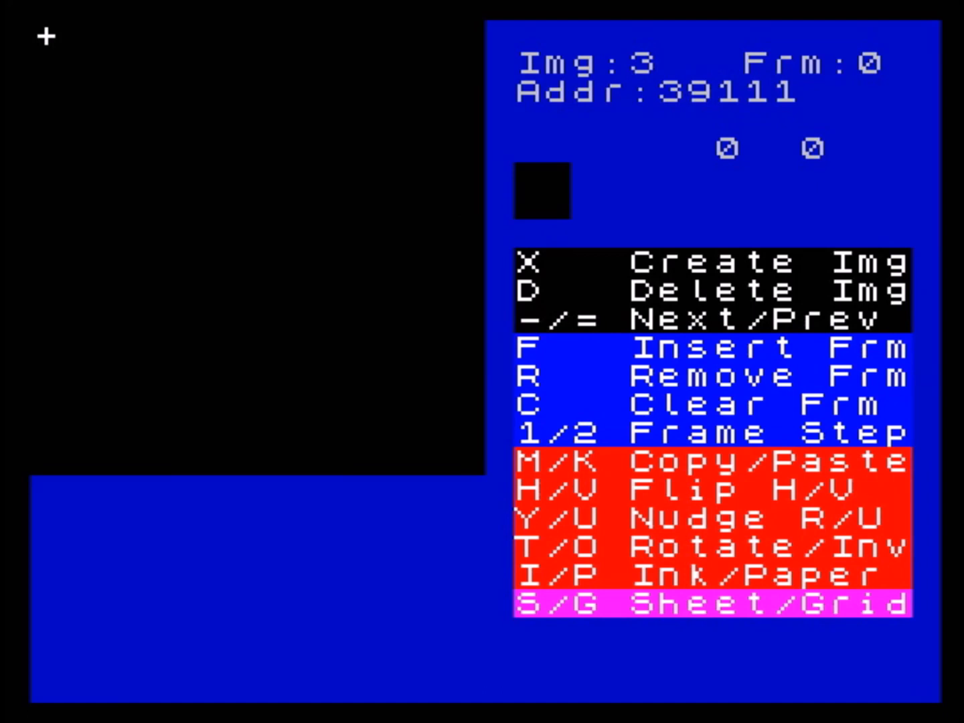
{"action": "key", "text": "k"}
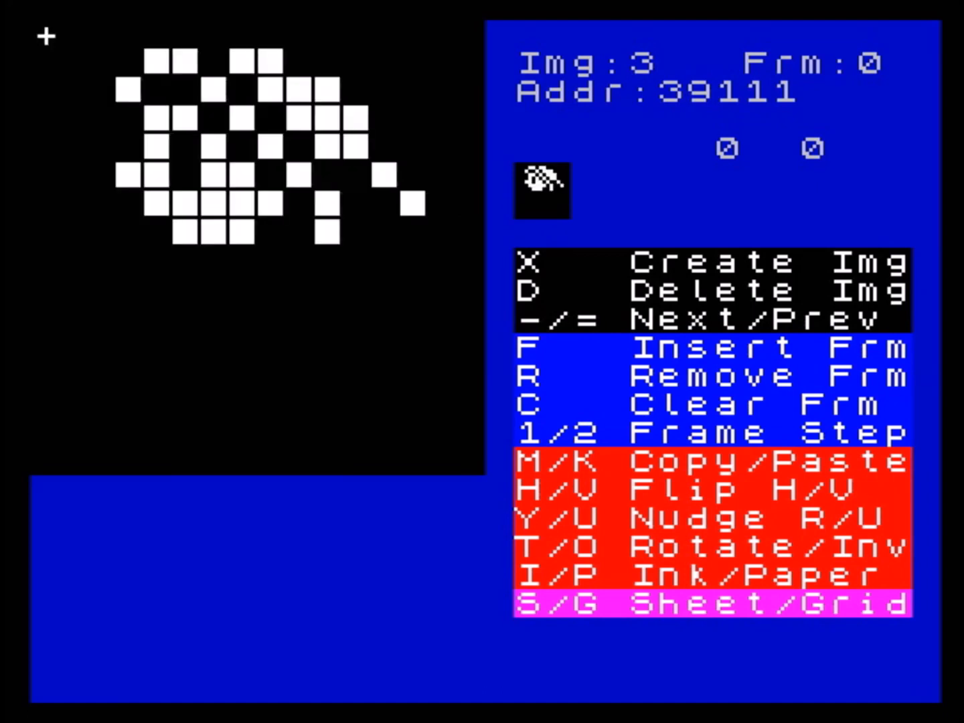
- Trace the lower edge of the pasted head in frame 0 of image 3 with the cursor, ending at column 4, row 7
{"action": "key", "text": "Down"}
{"action": "key", "text": "Down"}
{"action": "key", "text": "Down"}
{"action": "key", "text": "Down"}
{"action": "key", "text": "Down"}
{"action": "key", "text": "Down"}
{"action": "key", "text": "Down"}
{"action": "key", "text": "Right"}
{"action": "key", "text": "Right"}
{"action": "key", "text": "Right"}
{"action": "key", "text": "Right"}
{"action": "key", "text": "Right"}
{"action": "key", "text": "Right"}
{"action": "key", "text": "Right"}
{"action": "key", "text": "Right"}
{"action": "key", "text": "Right"}
{"action": "key", "text": "Right"}
{"action": "key", "text": "Right"}
{"action": "key", "text": "Right"}
{"action": "key", "text": "Left"}
{"action": "key", "text": "Left"}
{"action": "key", "text": "Left"}
{"action": "key", "text": "Left"}
{"action": "key", "text": "Left"}
{"action": "key", "text": "Left"}
{"action": "key", "text": "Left"}
{"action": "key", "text": "Left"}
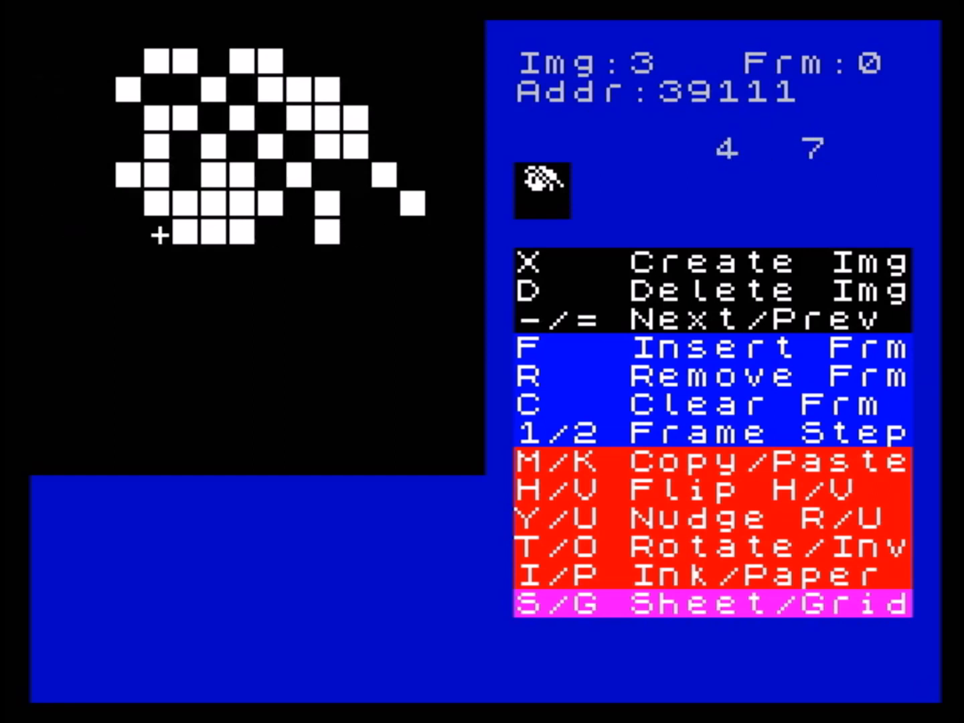
- Paste the copied head into frames 1, 2 and 3 of image 3
{"action": "key", "text": "minus"}
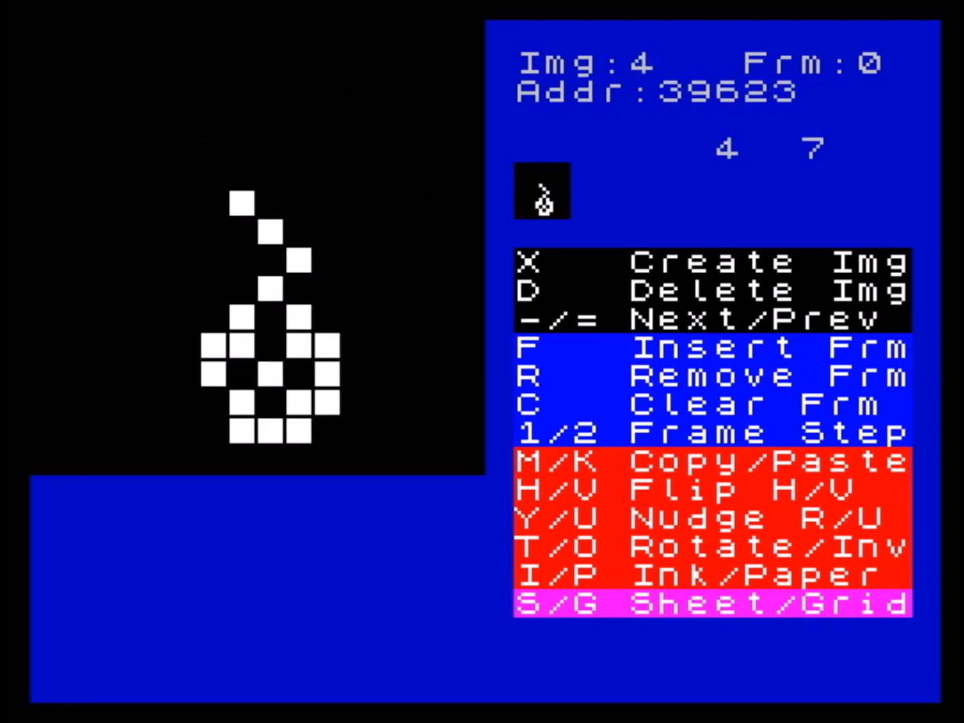
{"action": "key", "text": "equal"}
{"action": "key", "text": "2"}
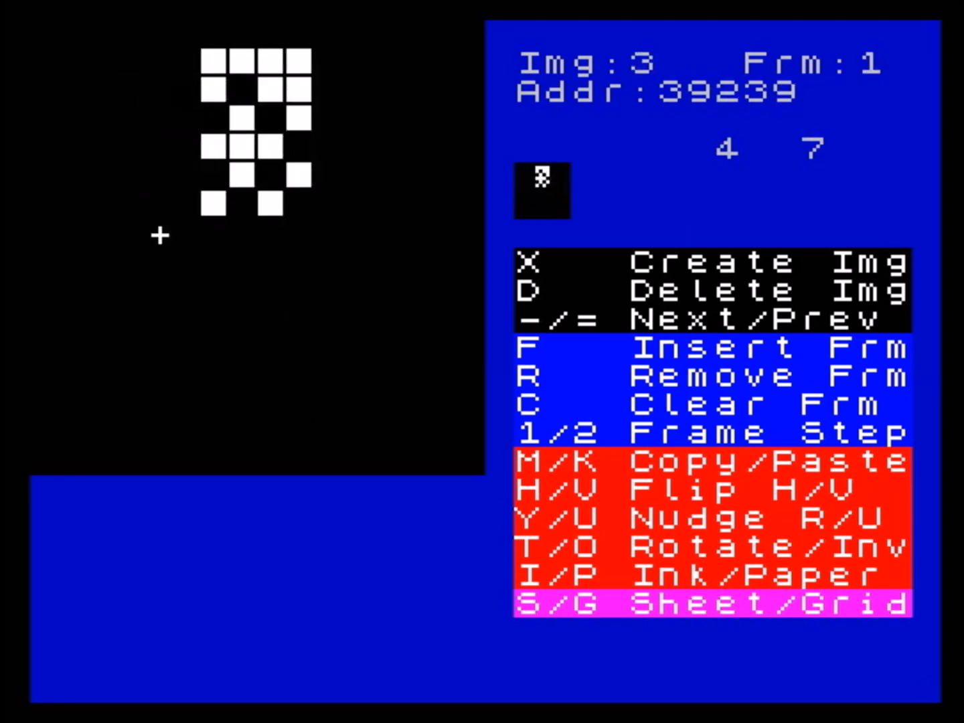
{"action": "key", "text": "2"}
{"action": "key", "text": "2"}
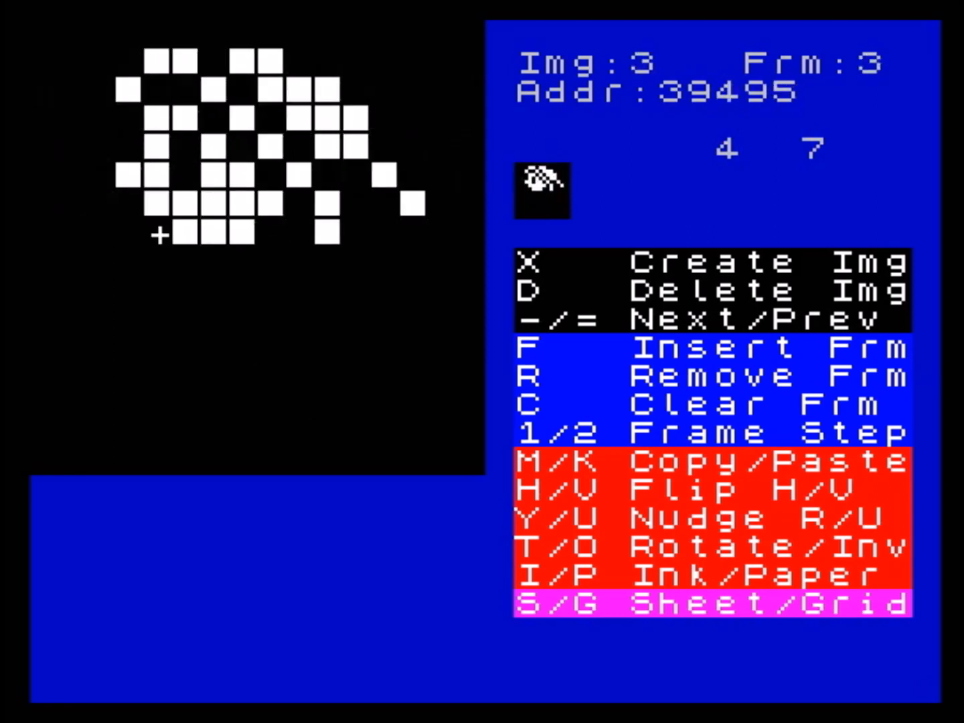
- Examine frame 2 of image 3, tracing the cursor around the empty area below the head where a body could go
{"action": "key", "text": "1"}
{"action": "key", "text": "Down"}
{"action": "key", "text": "Down"}
{"action": "key", "text": "Down"}
{"action": "key", "text": "Right"}
{"action": "key", "text": "Right"}
{"action": "key", "text": "Right"}
{"action": "key", "text": "Left"}
{"action": "key", "text": "Left"}
{"action": "key", "text": "Left"}
{"action": "key", "text": "Left"}
{"action": "key", "text": "Up"}
{"action": "key", "text": "Up"}
{"action": "key", "text": "Up"}
{"action": "key", "text": "Right"}
{"action": "key", "text": "Right"}
{"action": "key", "text": "Right"}
{"action": "key", "text": "Right"}
{"action": "key", "text": "Left"}
{"action": "key", "text": "Left"}
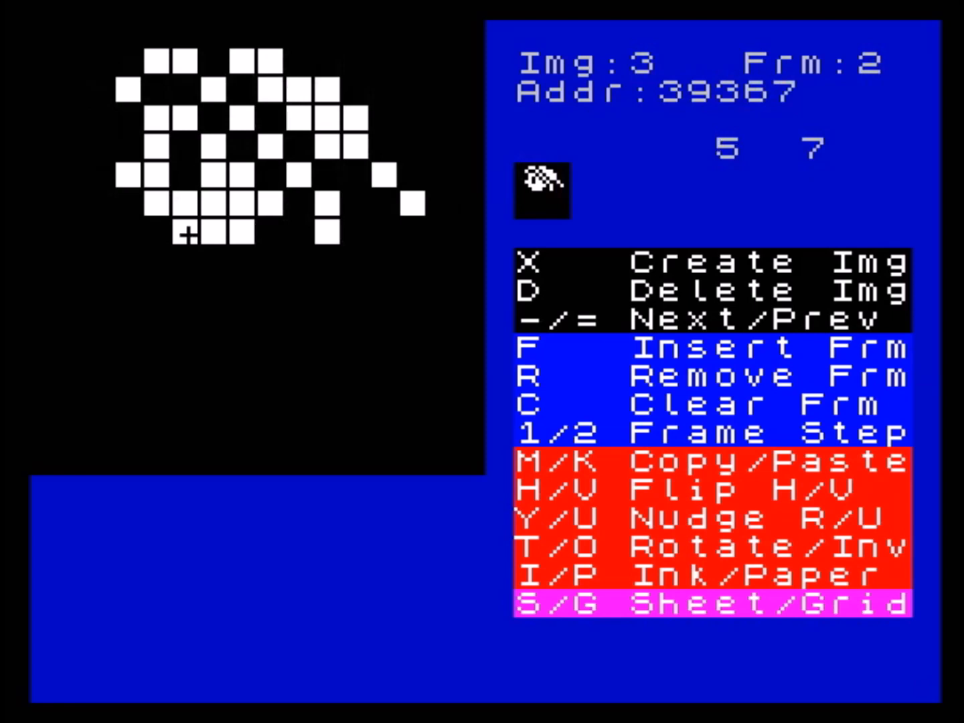
- Nudge frame 0 of image 2 up nine rows and copy its upper half, with the legs, into frame 0 of image 3
{"action": "key", "text": "equal"}
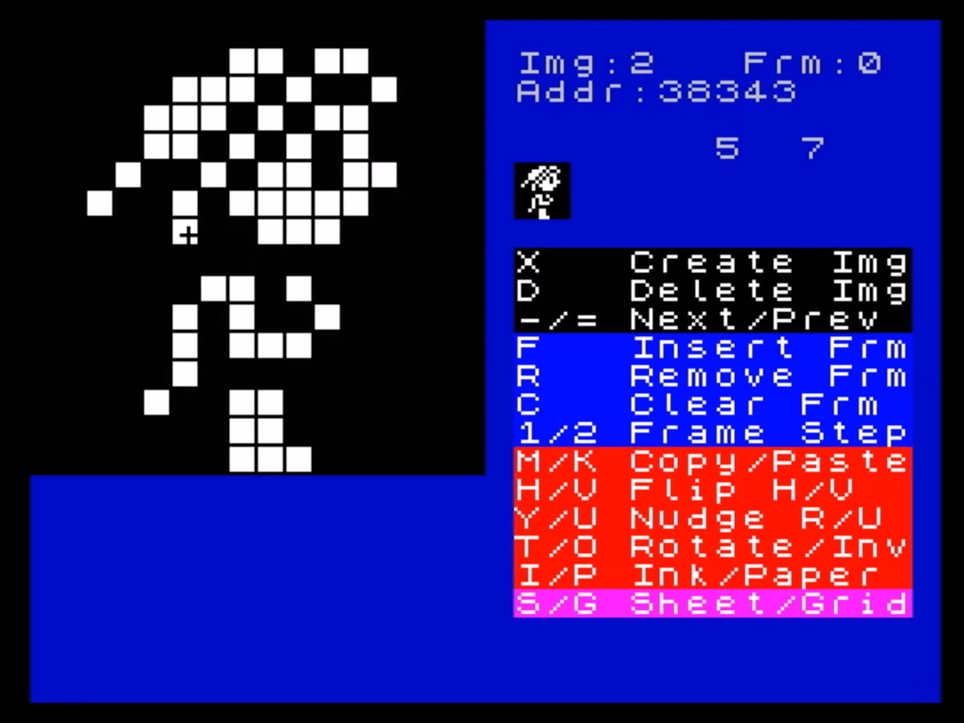
{"action": "key", "text": "u"}
{"action": "key", "text": "u"}
{"action": "key", "text": "u"}
{"action": "key", "text": "u"}
{"action": "key", "text": "u"}
{"action": "key", "text": "u"}
{"action": "key", "text": "u"}
{"action": "key", "text": "u"}
{"action": "key", "text": "u"}
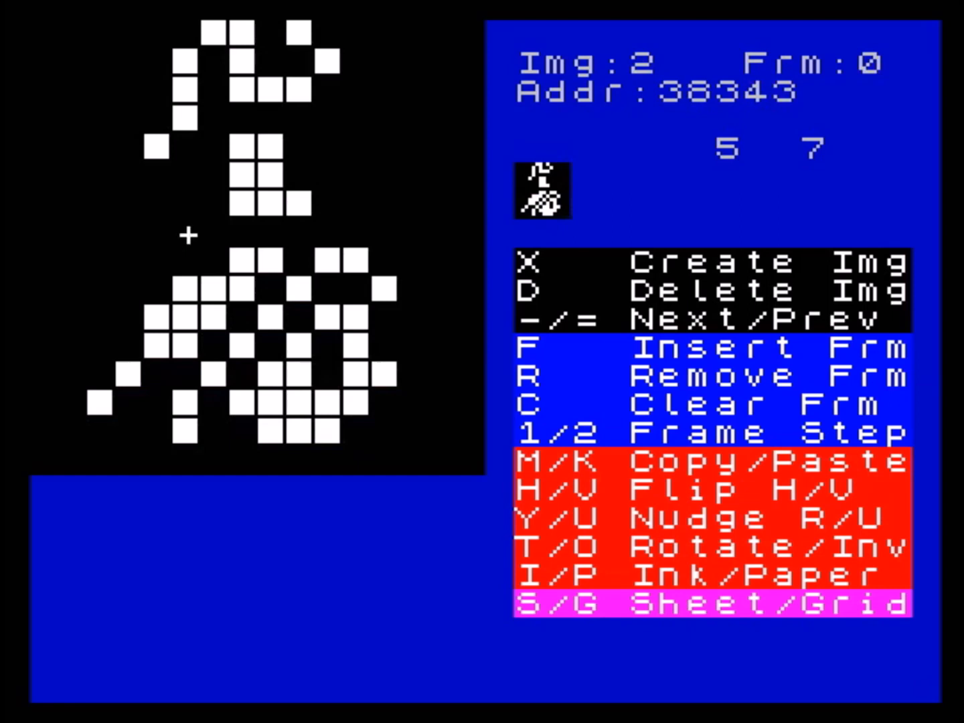
{"action": "key", "text": "minus"}
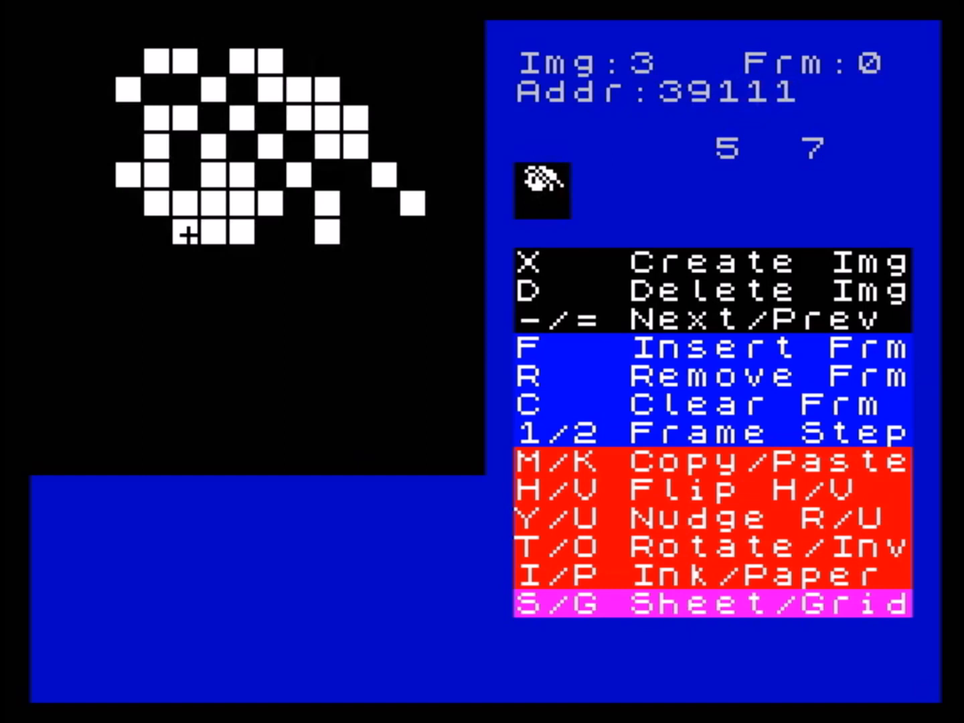
{"action": "key", "text": "k"}
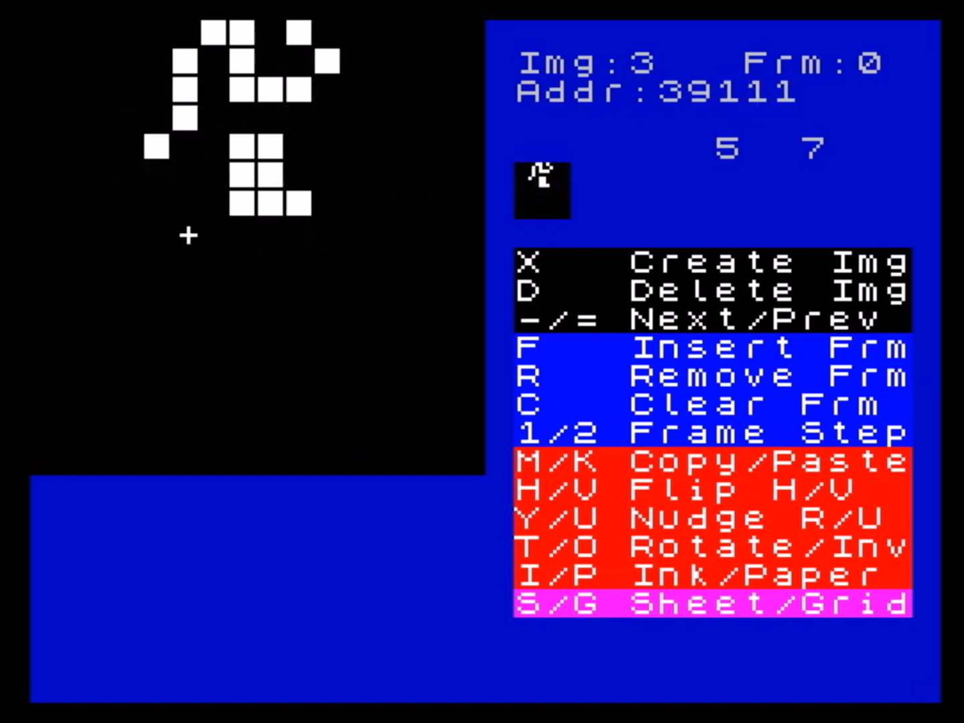
- Nudge the legs in frame 0 of image 3 two columns right and back, and down nine rows to the frame's bottom edge
{"action": "key", "text": "y"}
{"action": "key", "text": "y"}
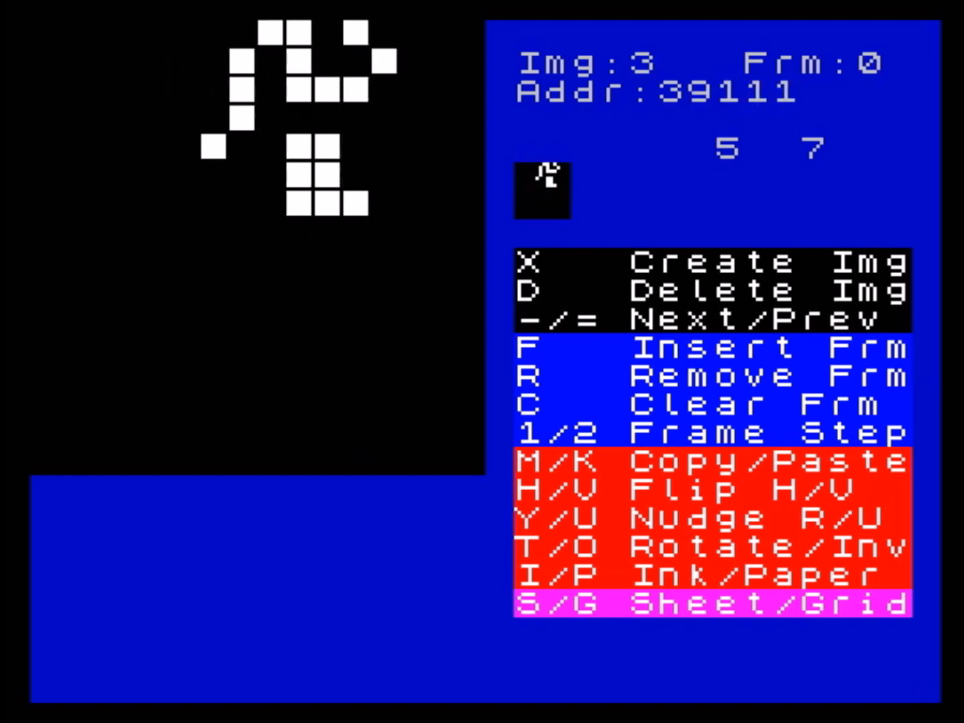
{"action": "key", "text": "shift+y"}
{"action": "key", "text": "shift+y"}
{"action": "key", "text": "shift+u"}
{"action": "key", "text": "shift+u"}
{"action": "key", "text": "shift+u"}
{"action": "key", "text": "shift+u"}
{"action": "key", "text": "shift+u"}
{"action": "key", "text": "shift+u"}
{"action": "key", "text": "shift+u"}
{"action": "key", "text": "shift+u"}
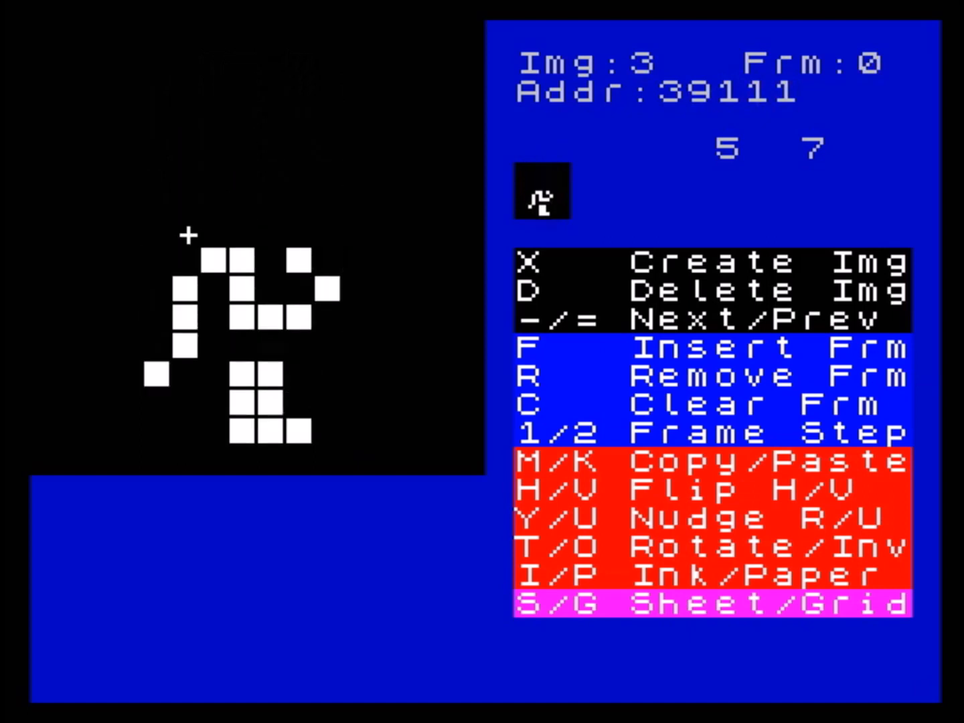
{"action": "key", "text": "shift+u"}
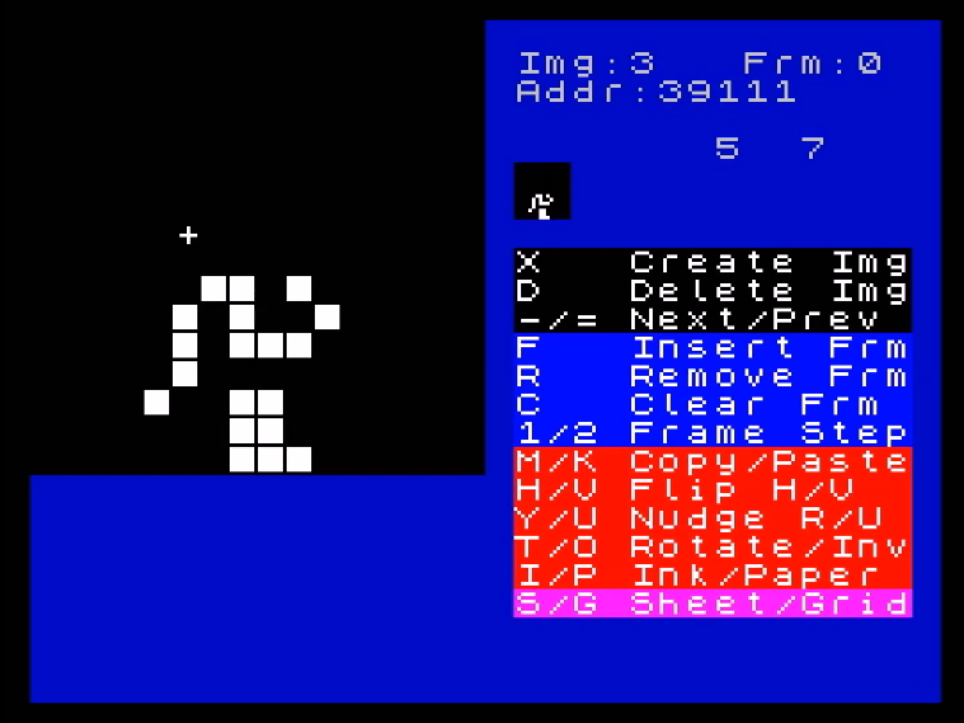
- Clear frame 0 of image 2 and place the drawing cursor at column 0, row 7
{"action": "key", "text": "equal"}
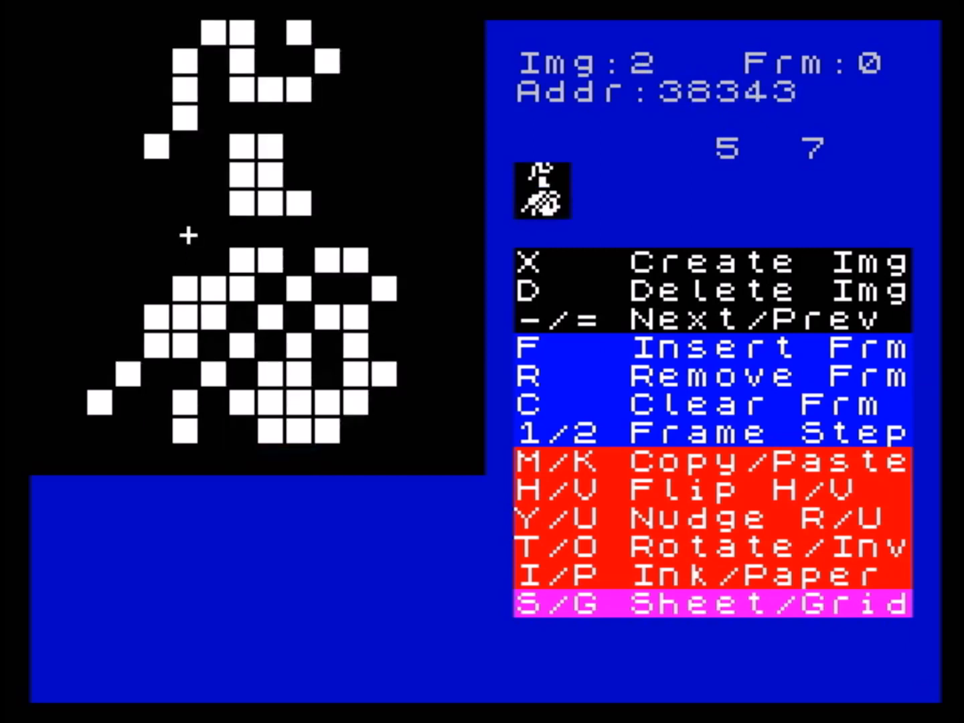
{"action": "key", "text": "c"}
{"action": "key", "text": "y"}
{"action": "key", "text": "Left"}
{"action": "key", "text": "Left"}
{"action": "key", "text": "Left"}
{"action": "key", "text": "Left"}
{"action": "key", "text": "Left"}
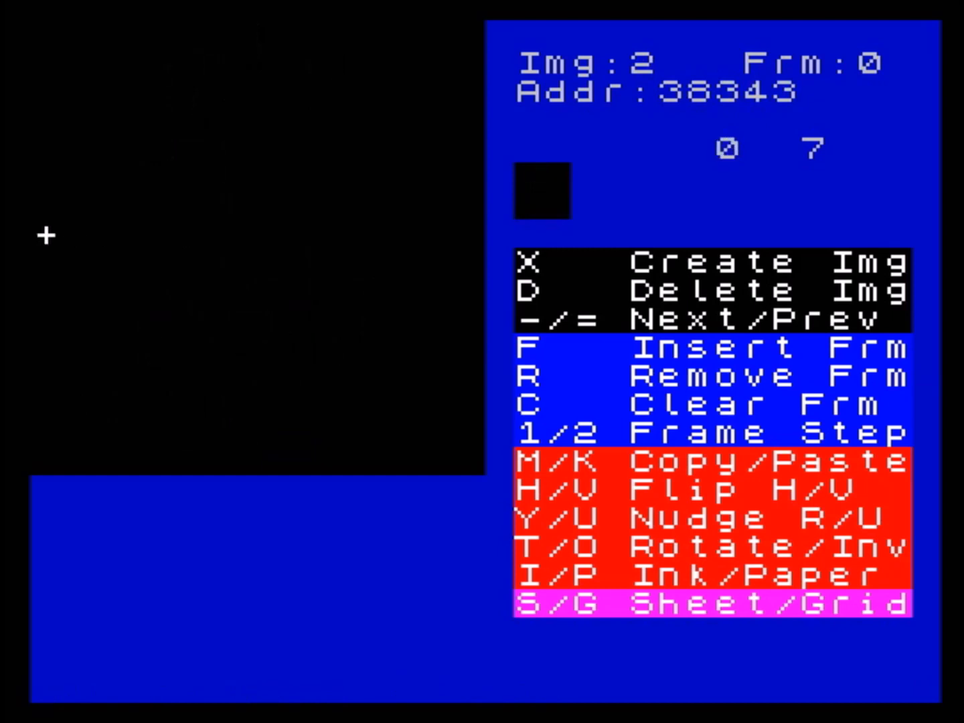
- Draw a one-pixel quarter arc in frame 0 of image 2, from column 0, row 7 up to column 7, row 0
{"action": "key", "text": "space"}
{"action": "key", "text": "Up"}
{"action": "key", "text": "space"}
{"action": "key", "text": "Up"}
{"action": "key", "text": "space"}
{"action": "key", "text": "Right"}
{"action": "key", "text": "Up"}
{"action": "key", "text": "Up"}
{"action": "key", "text": "Down"}
{"action": "key", "text": "space"}
{"action": "key", "text": "Up"}
{"action": "key", "text": "space"}
{"action": "key", "text": "Right"}
{"action": "key", "text": "Up"}
{"action": "key", "text": "space"}
{"action": "key", "text": "Right"}
{"action": "key", "text": "Up"}
{"action": "key", "text": "space"}
{"action": "key", "text": "Right"}
{"action": "key", "text": "space"}
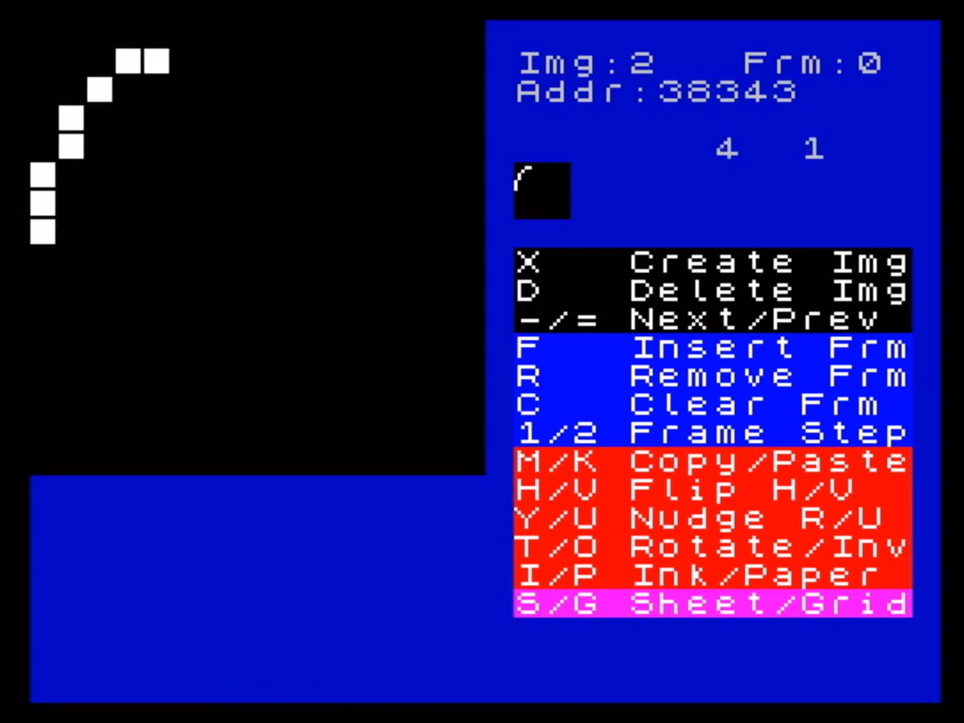
{"action": "key", "text": "Right"}
{"action": "key", "text": "Up"}
{"action": "key", "text": "space"}
{"action": "key", "text": "Right"}
{"action": "key", "text": "space"}
{"action": "key", "text": "Right"}
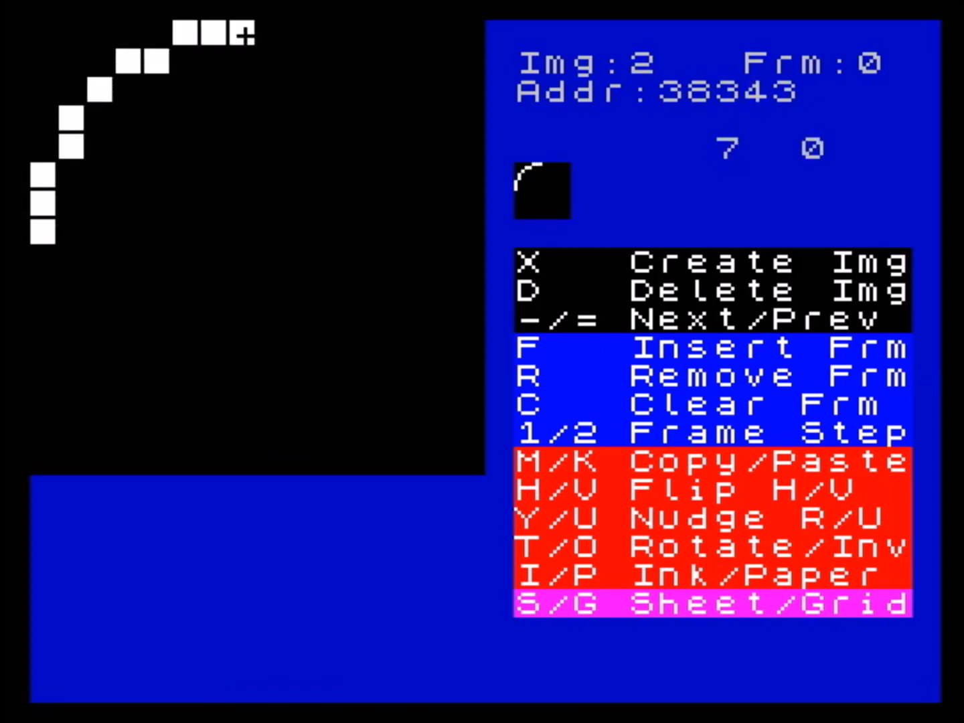
- Mirror the quarter arc horizontally and vertically, keeping the original pixels, to complete a circle filling the frame
{"action": "key", "text": "h"}
{"action": "key", "text": "v"}
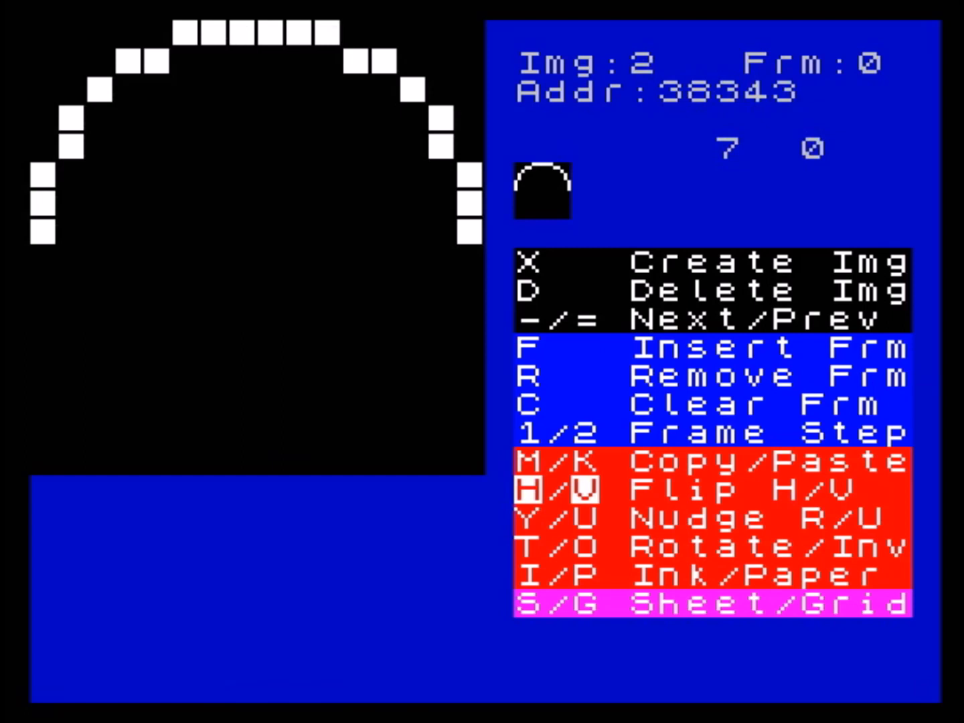
{"action": "key", "text": "Down"}
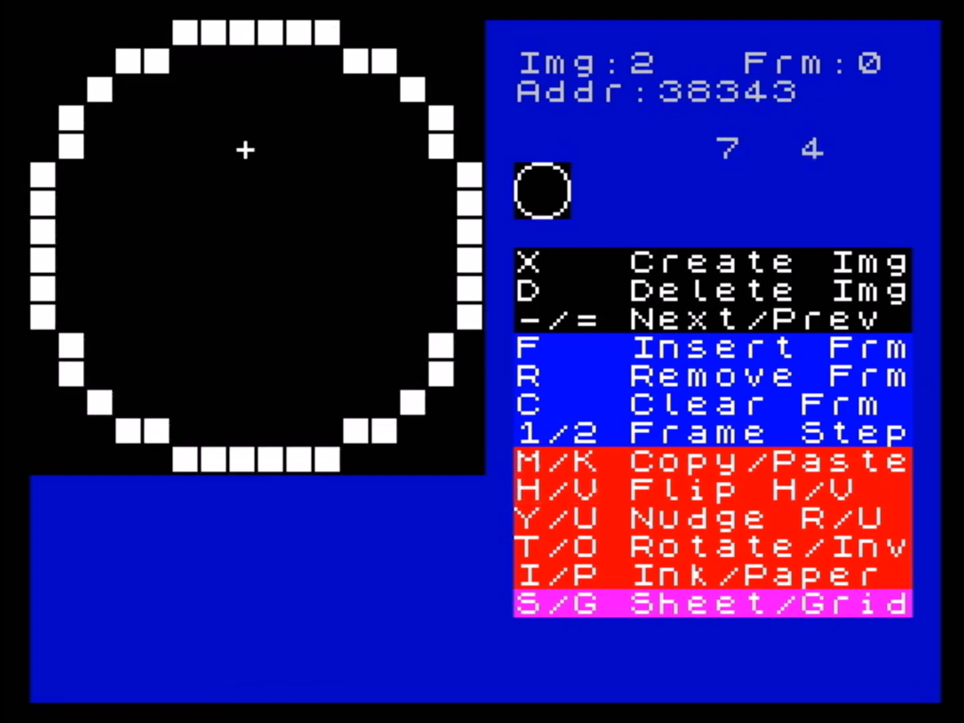
- Overlay the copied circle on frame 0 of image 1, and paste it once more to subtract its pixels
{"action": "key", "text": "equal"}
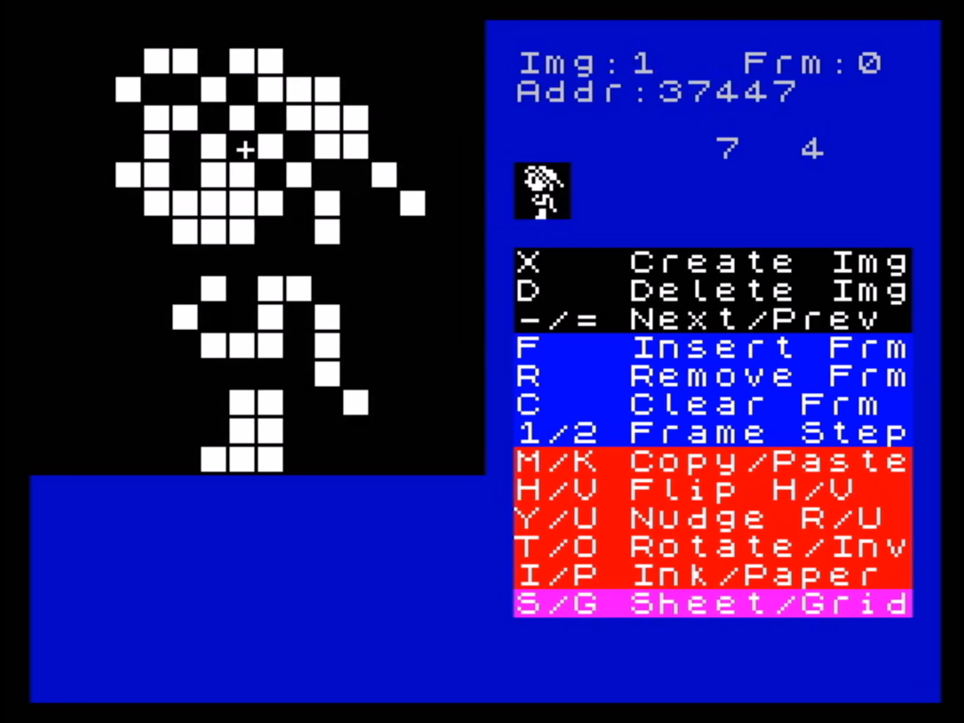
{"action": "key", "text": "k"}
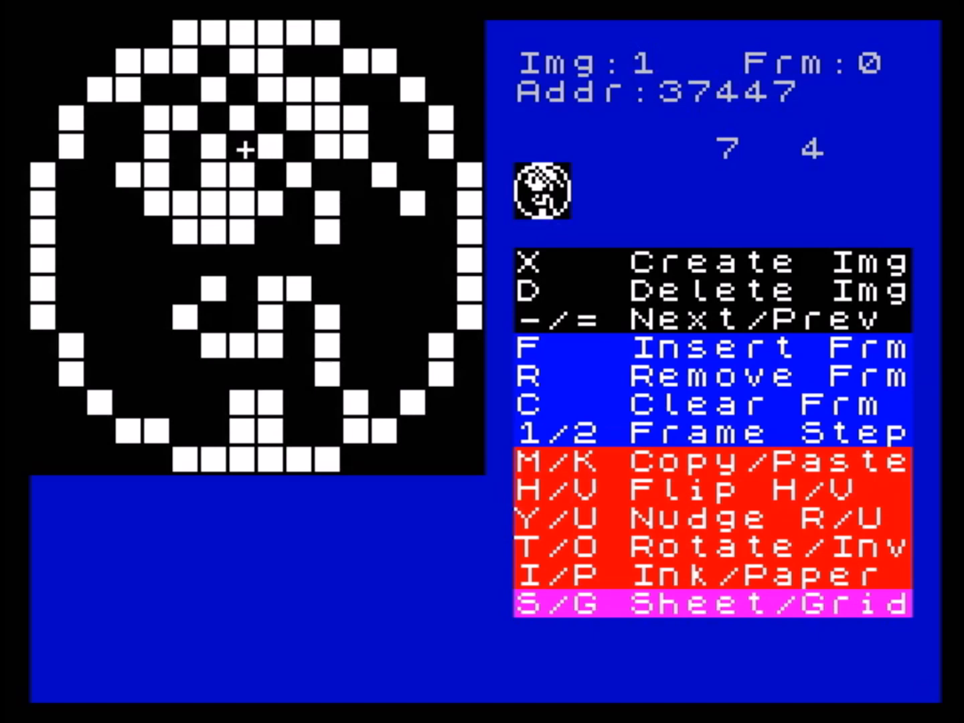
{"action": "key", "text": "k"}
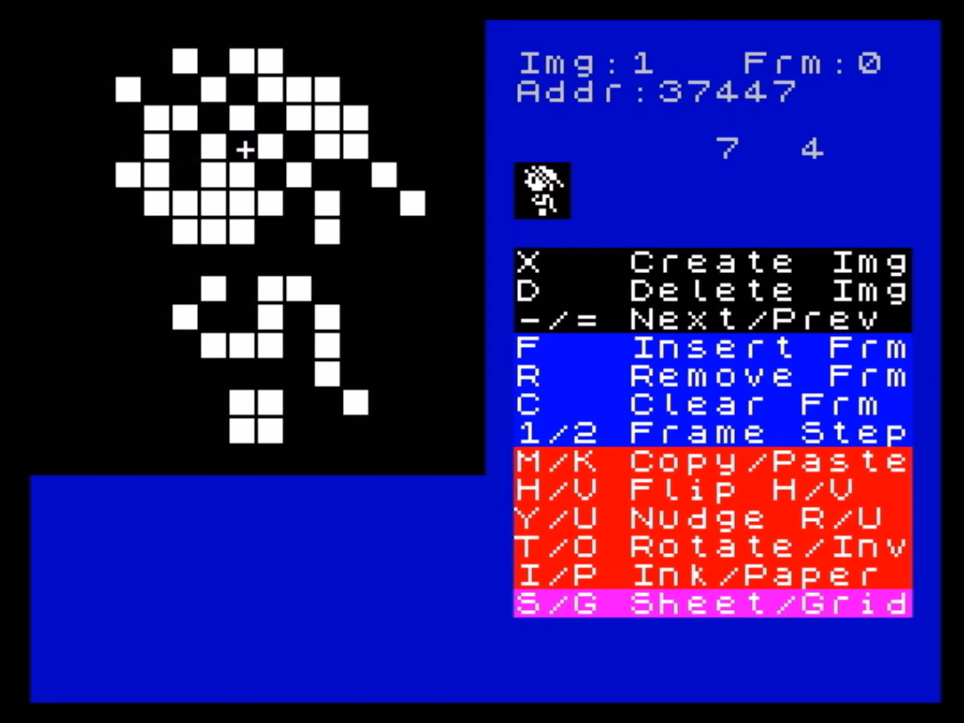
- Browse the sprite sheet to the first flame-headed ghost in the third row and open it in the editor
{"action": "key", "text": "s"}
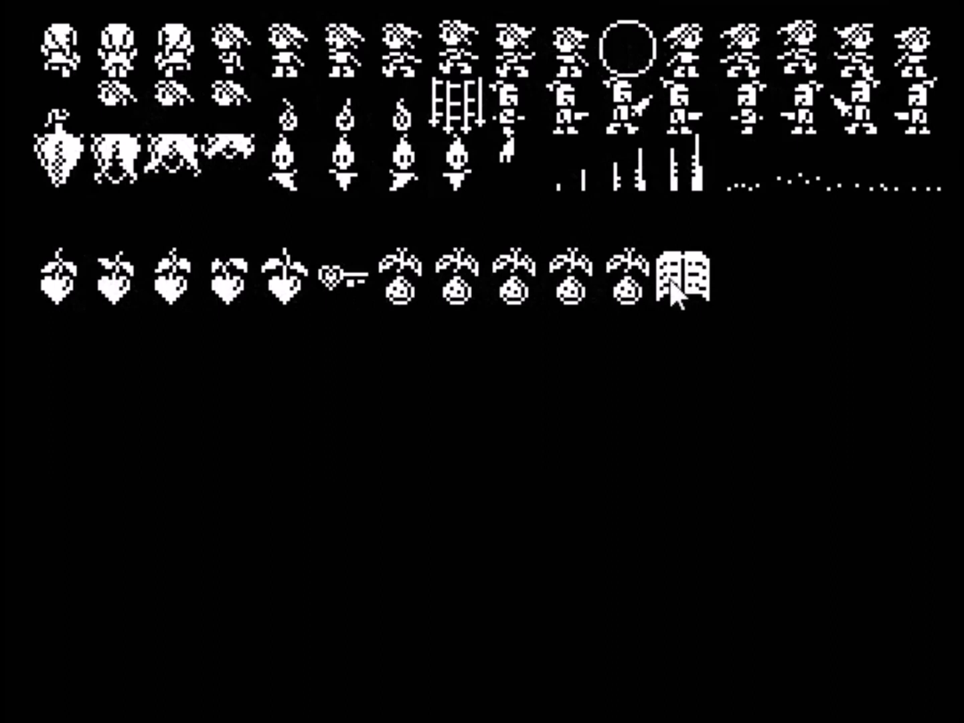
{"action": "key", "text": "Down"}
{"action": "key", "text": "Down"}
{"action": "key", "text": "Down"}
{"action": "key", "text": "Down"}
{"action": "key", "text": "Down"}
{"action": "key", "text": "Down"}
{"action": "key", "text": "Down"}
{"action": "key", "text": "Down"}
{"action": "key", "text": "Down"}
{"action": "key", "text": "Down"}
{"action": "key", "text": "Down"}
{"action": "key", "text": "Down"}
{"action": "key", "text": "Down"}
{"action": "key", "text": "Down"}
{"action": "key", "text": "Down"}
{"action": "key", "text": "Up"}
{"action": "key", "text": "Up"}
{"action": "key", "text": "Up"}
{"action": "key", "text": "Up"}
{"action": "key", "text": "Up"}
{"action": "key", "text": "Up"}
{"action": "key", "text": "Up"}
{"action": "key", "text": "Right"}
{"action": "key", "text": "Right"}
{"action": "key", "text": "Right"}
{"action": "key", "text": "Right"}
{"action": "key", "text": "Right"}
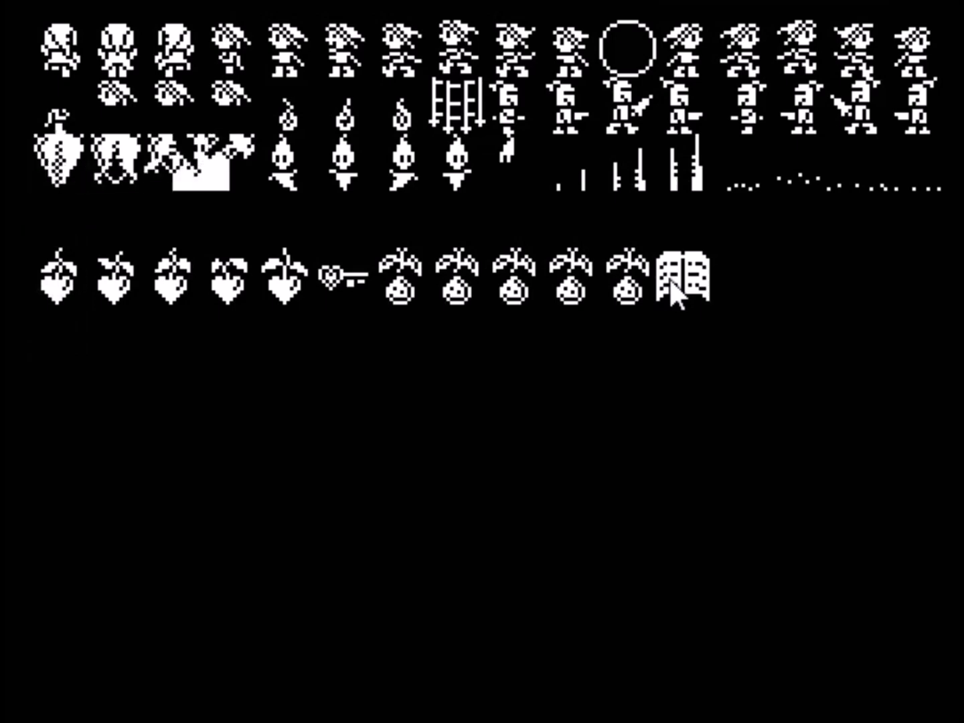
{"action": "key", "text": "g"}
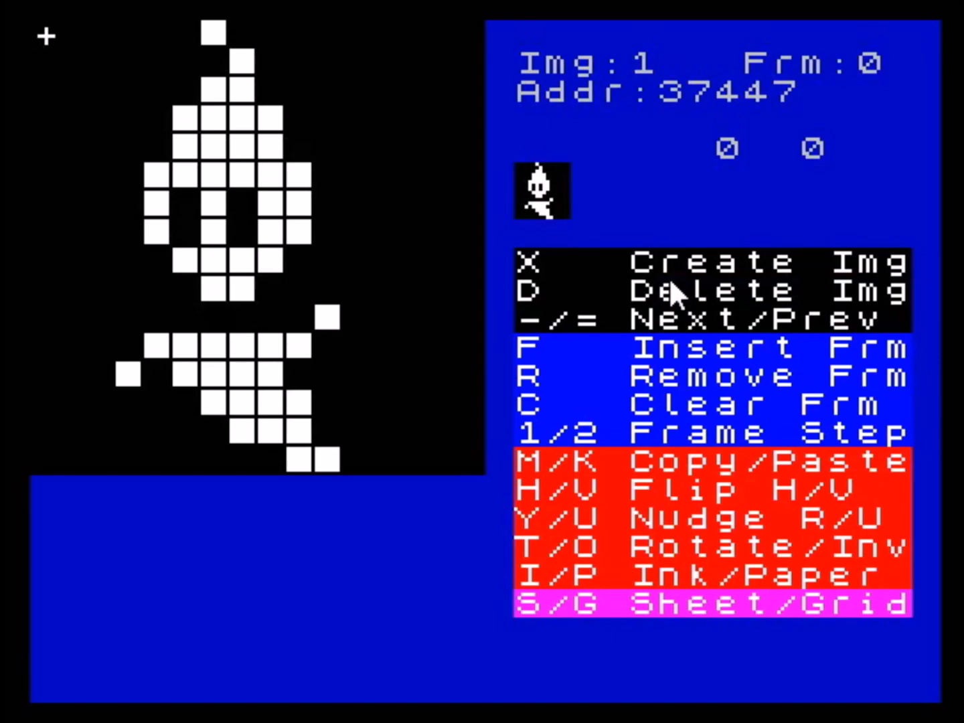
- Return to the sprite sheet and open the circle sprite from its first row in the editor
{"action": "key", "text": "s"}
{"action": "key", "text": "Right"}
{"action": "key", "text": "Right"}
{"action": "key", "text": "Right"}
{"action": "key", "text": "Right"}
{"action": "key", "text": "Right"}
{"action": "key", "text": "Right"}
{"action": "key", "text": "Right"}
{"action": "key", "text": "Right"}
{"action": "key", "text": "Right"}
{"action": "key", "text": "Right"}
{"action": "key", "text": "Right"}
{"action": "key", "text": "Right"}
{"action": "key", "text": "Right"}
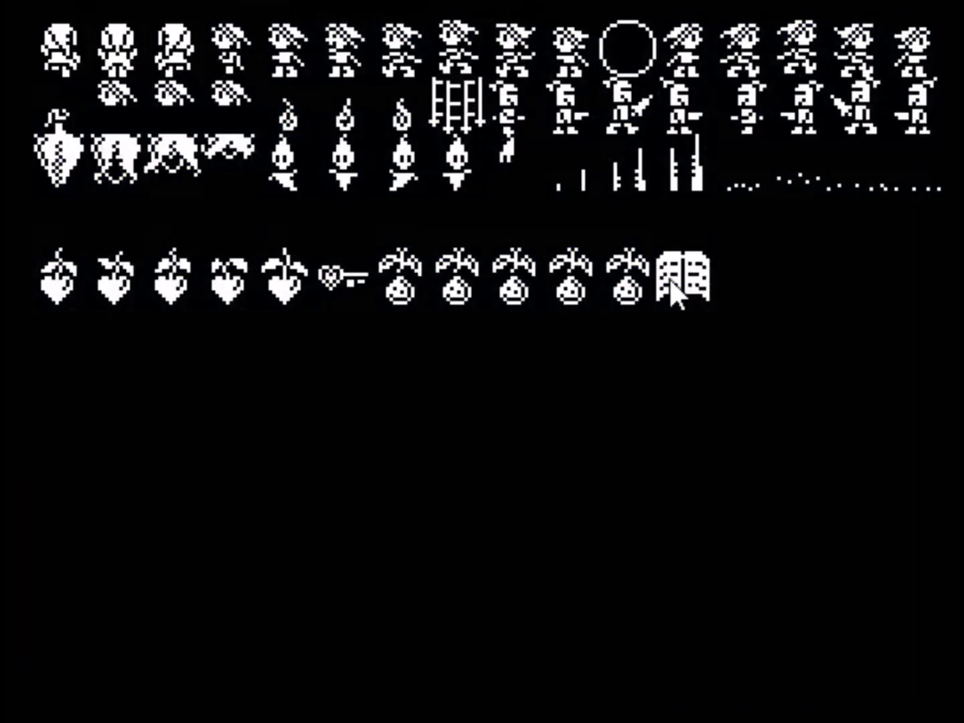
{"action": "key", "text": "Left"}
{"action": "key", "text": "Left"}
{"action": "key", "text": "Left"}
{"action": "key", "text": "Left"}
{"action": "key", "text": "Return"}
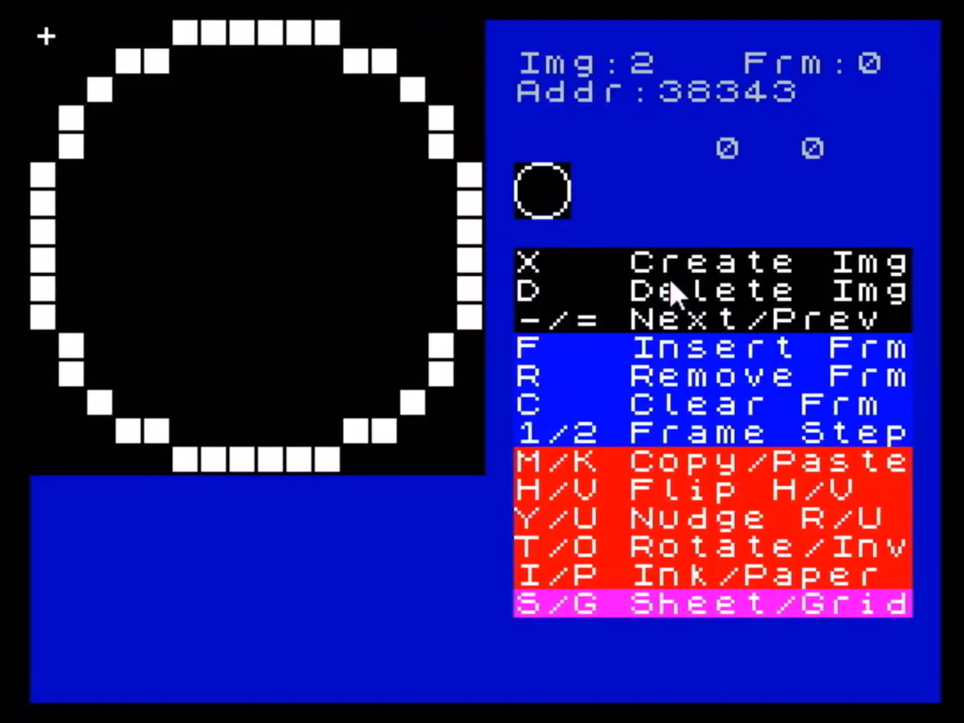
- Bring up the sprite sheet again and open a sprite from its third row
{"action": "key", "text": "s"}
{"action": "key", "text": "Right"}
{"action": "key", "text": "Right"}
{"action": "key", "text": "Right"}
{"action": "key", "text": "Right"}
{"action": "key", "text": "Right"}
{"action": "key", "text": "Right"}
{"action": "key", "text": "Right"}
{"action": "key", "text": "Right"}
{"action": "key", "text": "Right"}
{"action": "key", "text": "Right"}
{"action": "key", "text": "Right"}
{"action": "key", "text": "Right"}
{"action": "key", "text": "Right"}
{"action": "key", "text": "Right"}
{"action": "key", "text": "Right"}
{"action": "key", "text": "Right"}
{"action": "key", "text": "Right"}
{"action": "key", "text": "Right"}
{"action": "key", "text": "Right"}
{"action": "key", "text": "Right"}
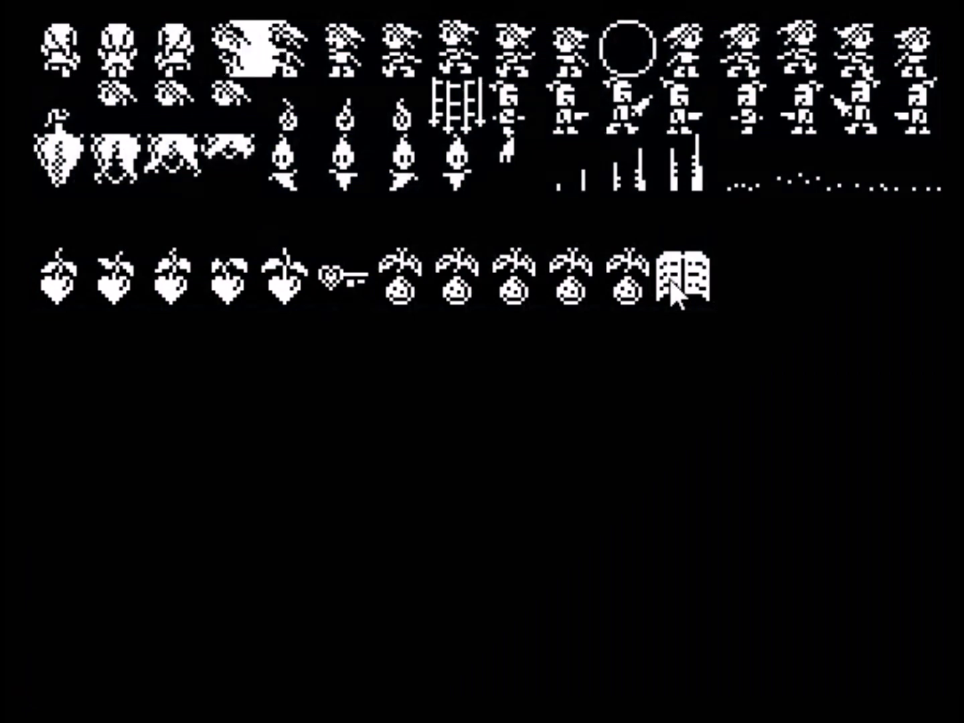
{"action": "key", "text": "Down"}
{"action": "key", "text": "Down"}
{"action": "key", "text": "Return"}
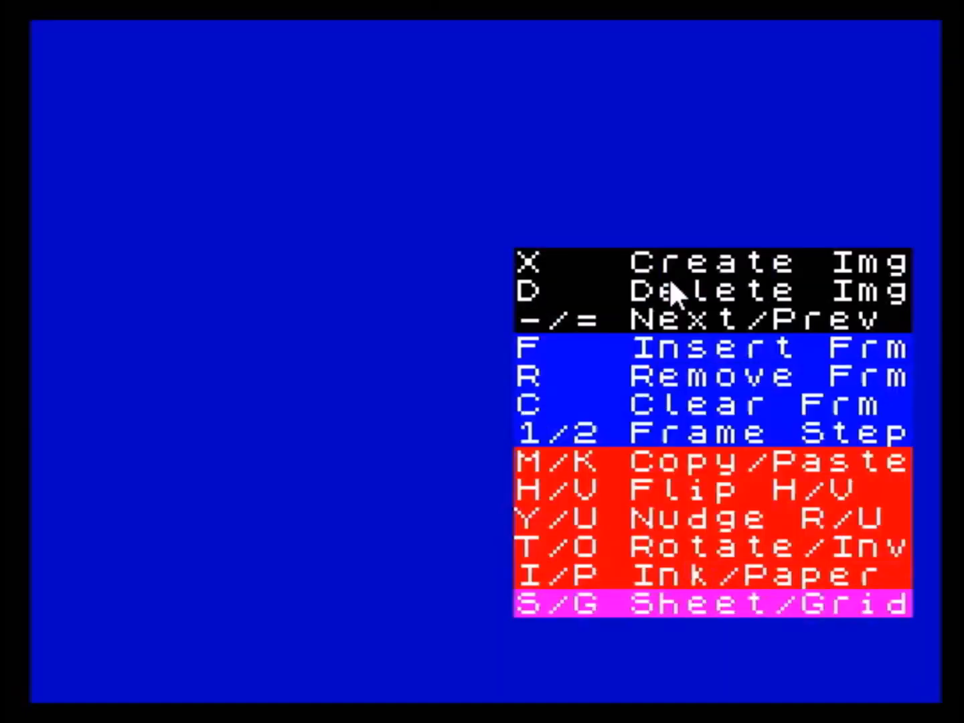
- Bring up the sprite sheet and open the second sprite of its third row, frame 1 of image 8
{"action": "key", "text": "s"}
{"action": "key", "text": "Right"}
{"action": "key", "text": "Right"}
{"action": "key", "text": "Right"}
{"action": "key", "text": "Right"}
{"action": "key", "text": "Right"}
{"action": "key", "text": "Right"}
{"action": "key", "text": "Right"}
{"action": "key", "text": "Right"}
{"action": "key", "text": "Right"}
{"action": "key", "text": "Right"}
{"action": "key", "text": "Right"}
{"action": "key", "text": "Right"}
{"action": "key", "text": "Right"}
{"action": "key", "text": "Right"}
{"action": "key", "text": "Right"}
{"action": "key", "text": "Right"}
{"action": "key", "text": "Right"}
{"action": "key", "text": "Right"}
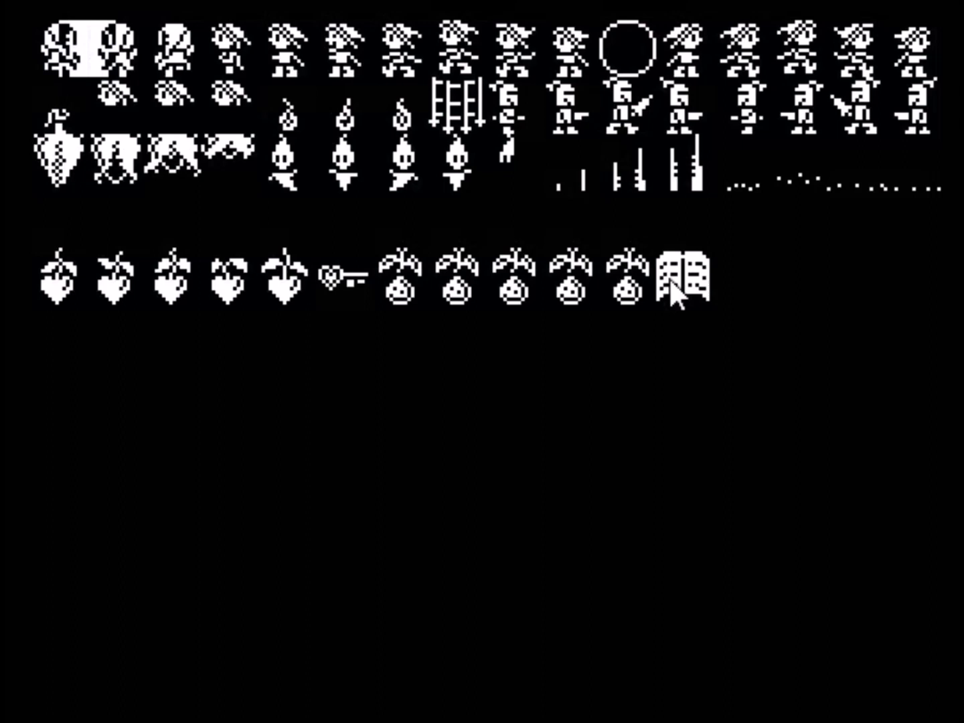
{"action": "key", "text": "Down"}
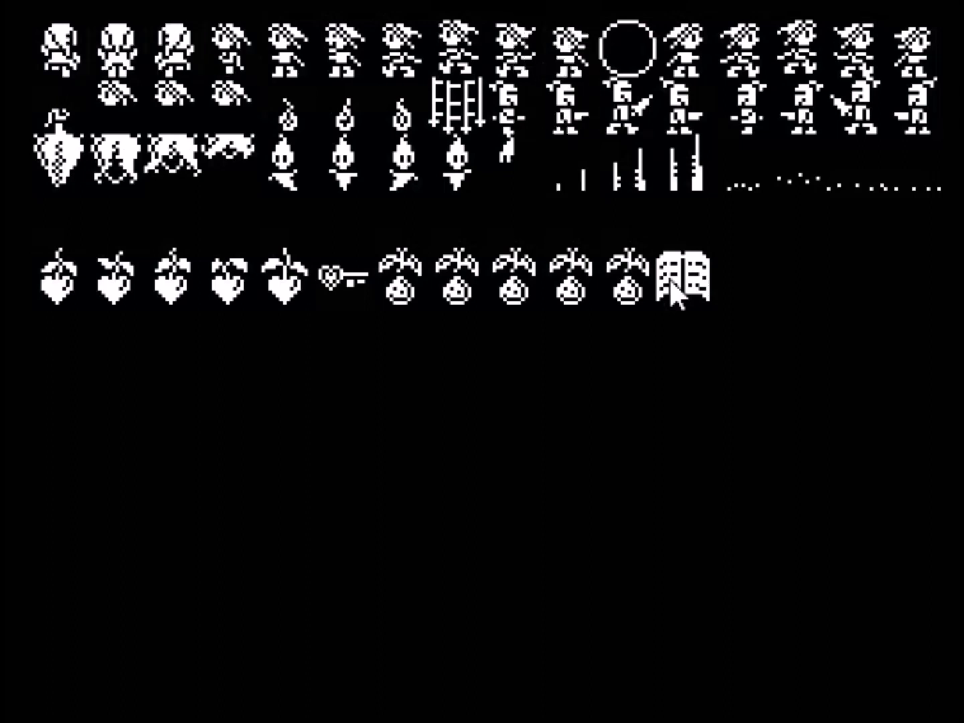
{"action": "key", "text": "Left"}
{"action": "key", "text": "Left"}
{"action": "key", "text": "Left"}
{"action": "key", "text": "Left"}
{"action": "key", "text": "Left"}
{"action": "key", "text": "Left"}
{"action": "key", "text": "Left"}
{"action": "key", "text": "Left"}
{"action": "key", "text": "Left"}
- Toggle the grid display and move the pixel cursor to column 4, row 2 of the sprite
{"action": "key", "text": "g"}
{"action": "key", "text": "Right"}
{"action": "key", "text": "Right"}
{"action": "key", "text": "Right"}
{"action": "key", "text": "Right"}
{"action": "key", "text": "Down"}
{"action": "key", "text": "Down"}
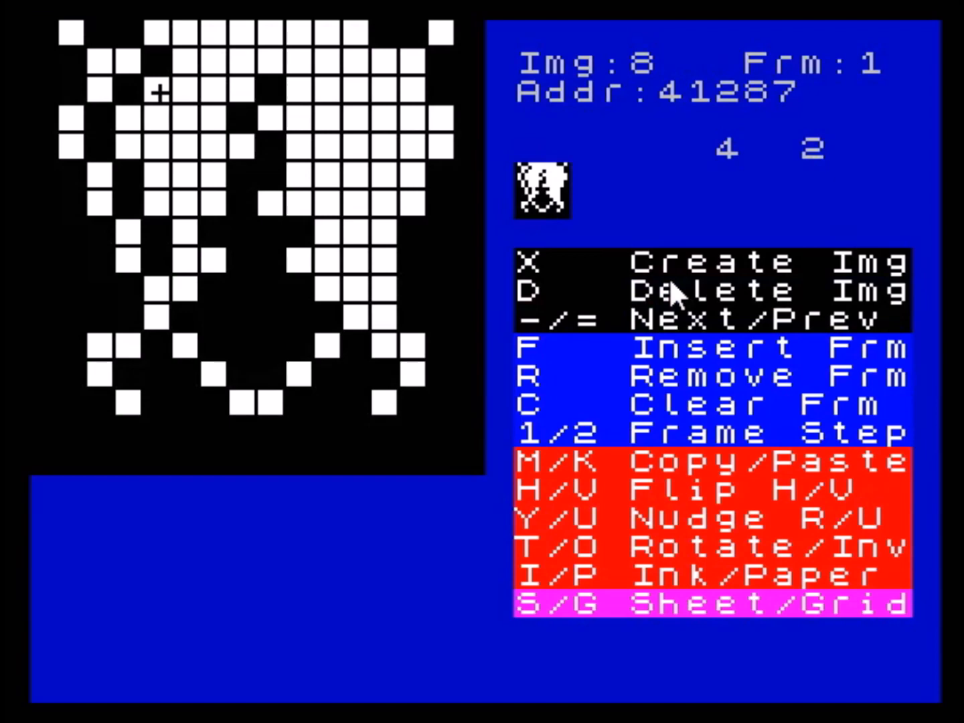
- Return to the sprite sheet, highlight the first sprite in the third row and switch on the checkerboard grid
{"action": "key", "text": "s"}
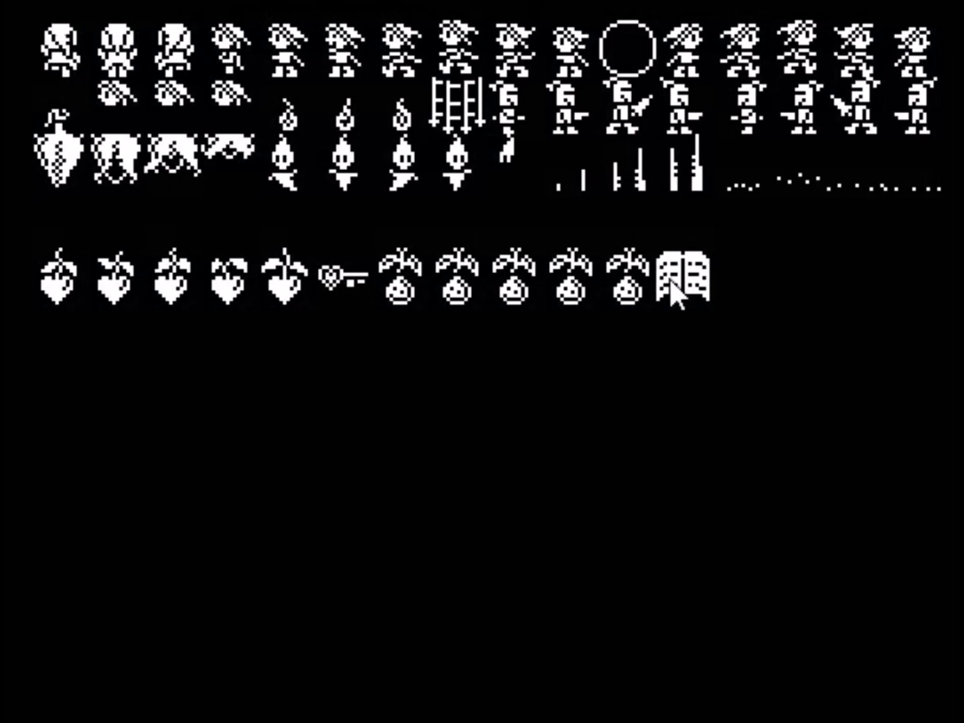
{"action": "key", "text": "Down"}
{"action": "key", "text": "Down"}
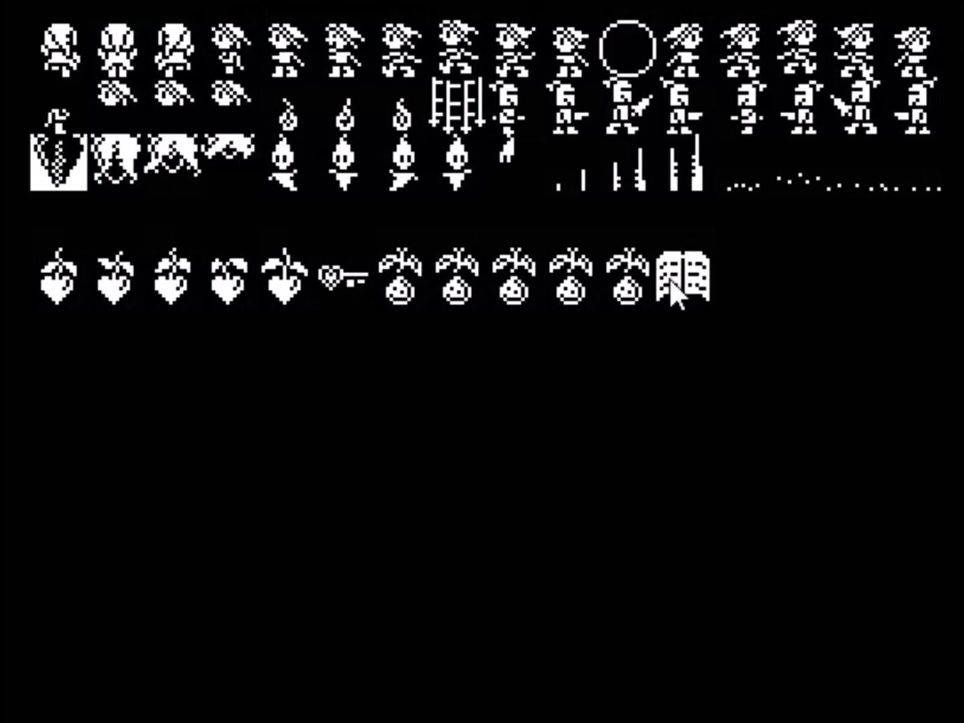
{"action": "key", "text": "g"}
- Browse the sprites in the upper rows of the sprite sheet with the checkerboard grid shown
{"action": "key", "text": "Right"}
{"action": "key", "text": "Right"}
{"action": "key", "text": "Right"}
{"action": "key", "text": "Right"}
{"action": "key", "text": "Right"}
{"action": "key", "text": "Right"}
{"action": "key", "text": "Right"}
{"action": "key", "text": "Right"}
{"action": "key", "text": "Right"}
{"action": "key", "text": "Right"}
{"action": "key", "text": "Right"}
{"action": "key", "text": "Right"}
{"action": "key", "text": "Right"}
{"action": "key", "text": "Right"}
{"action": "key", "text": "Right"}
{"action": "key", "text": "Right"}
{"action": "key", "text": "Right"}
{"action": "key", "text": "Right"}
{"action": "key", "text": "Right"}
{"action": "key", "text": "Right"}
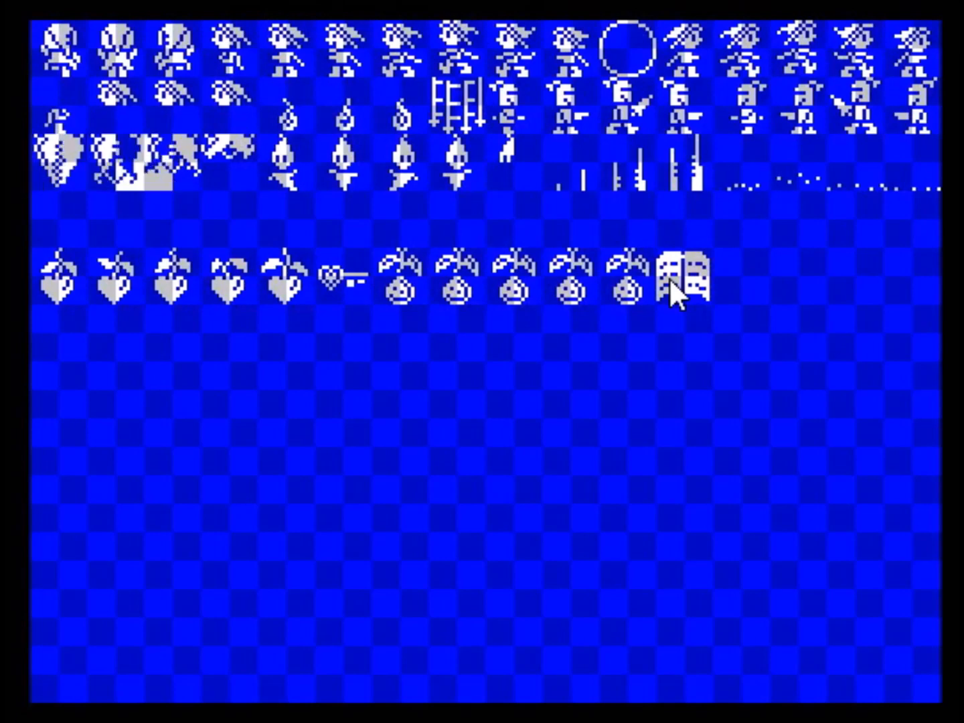
{"action": "key", "text": "Up"}
{"action": "key", "text": "Up"}
{"action": "key", "text": "Up"}
{"action": "key", "text": "Down"}
{"action": "key", "text": "Down"}
{"action": "key", "text": "Left"}
{"action": "key", "text": "Left"}
{"action": "key", "text": "Left"}
{"action": "key", "text": "Left"}
{"action": "key", "text": "Left"}
{"action": "key", "text": "Left"}
{"action": "key", "text": "Left"}
{"action": "key", "text": "Left"}
{"action": "key", "text": "Left"}
{"action": "key", "text": "Left"}
{"action": "key", "text": "Left"}
{"action": "key", "text": "Left"}
{"action": "key", "text": "Left"}
{"action": "key", "text": "Left"}
{"action": "key", "text": "Left"}
{"action": "key", "text": "Left"}
{"action": "key", "text": "Left"}
{"action": "key", "text": "Left"}
{"action": "key", "text": "Left"}
{"action": "key", "text": "Left"}
{"action": "key", "text": "Left"}
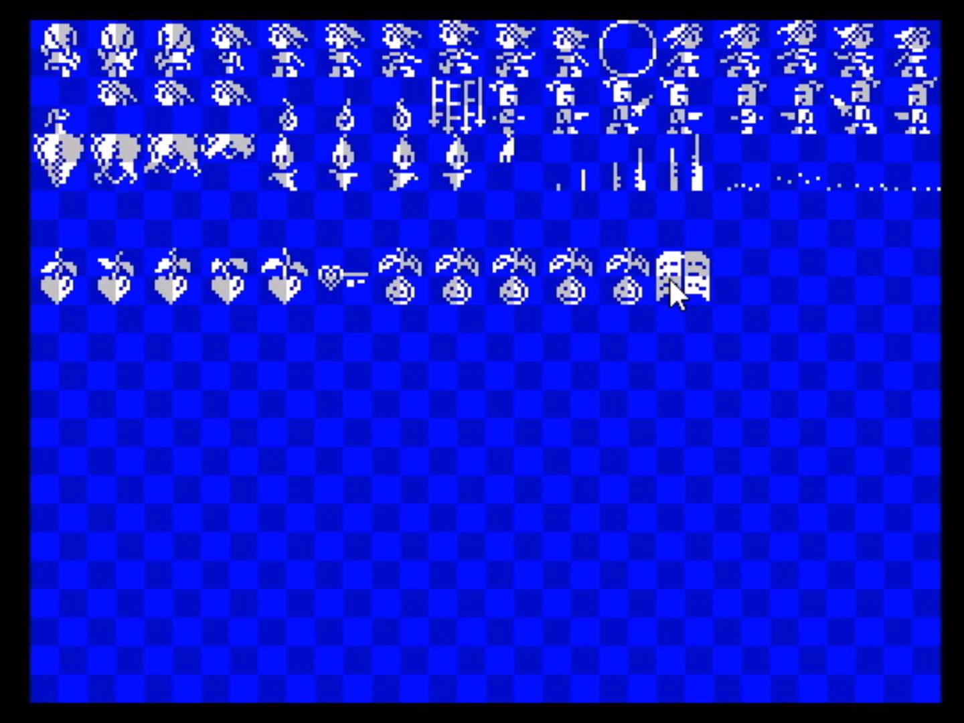
- Toggle the sprite sheet's grid and return to frame 1 of image 8 in the editor
{"action": "key", "text": "g"}
{"action": "key", "text": "s"}
{"action": "key", "text": "g"}
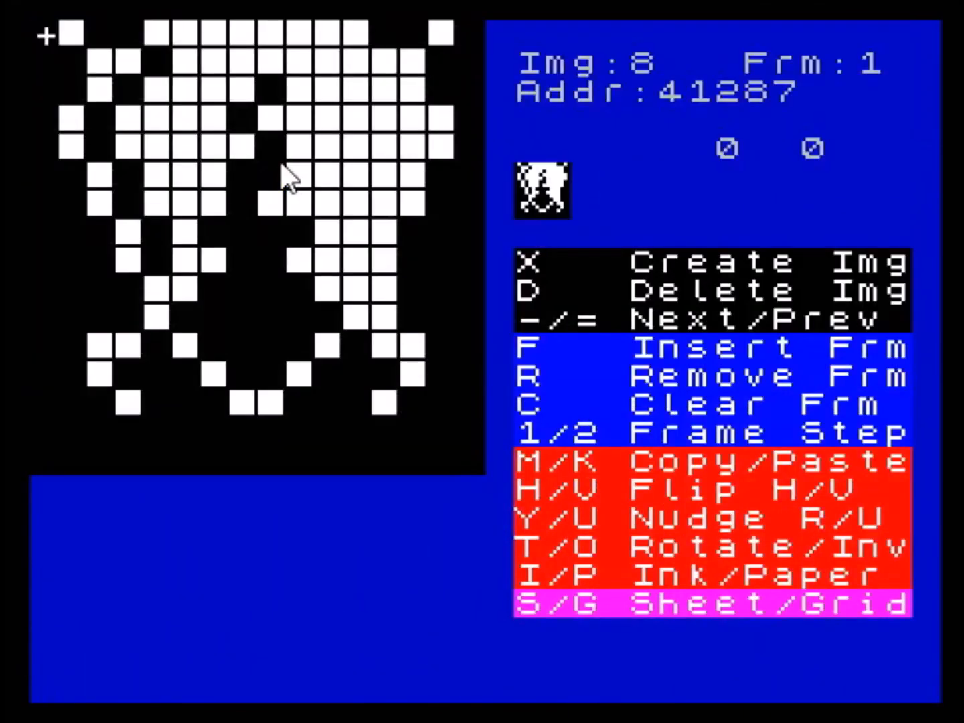